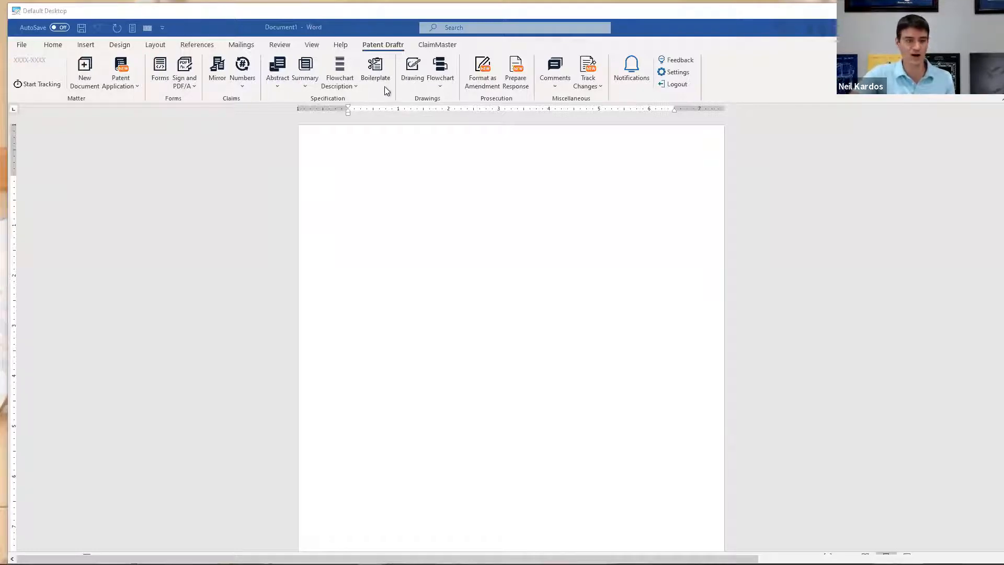
# Step: Create a document from the Demo Application template, filtering the templates by "demo", and look through its sections and claims
pyautogui.click(89, 74)
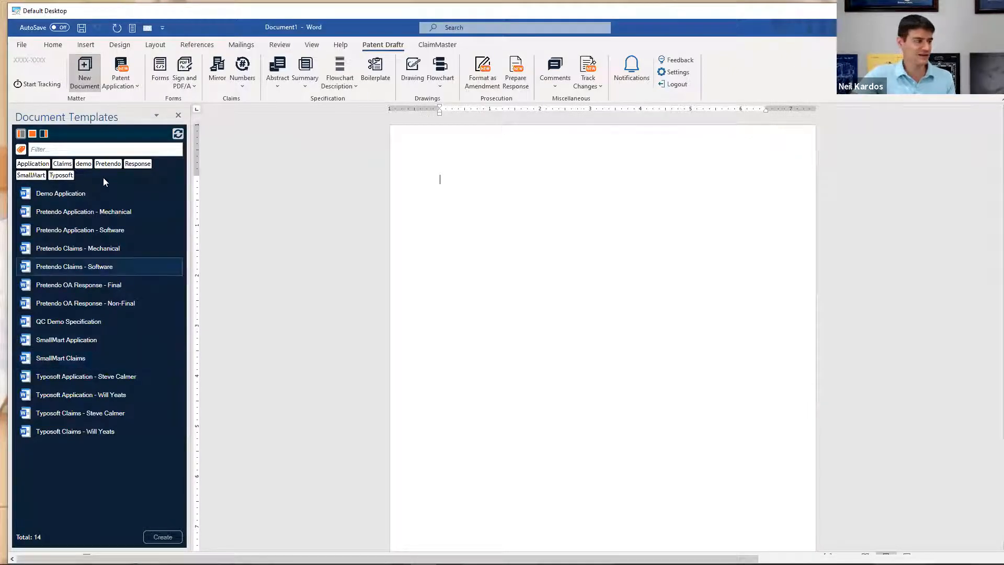
pyautogui.click(98, 148)
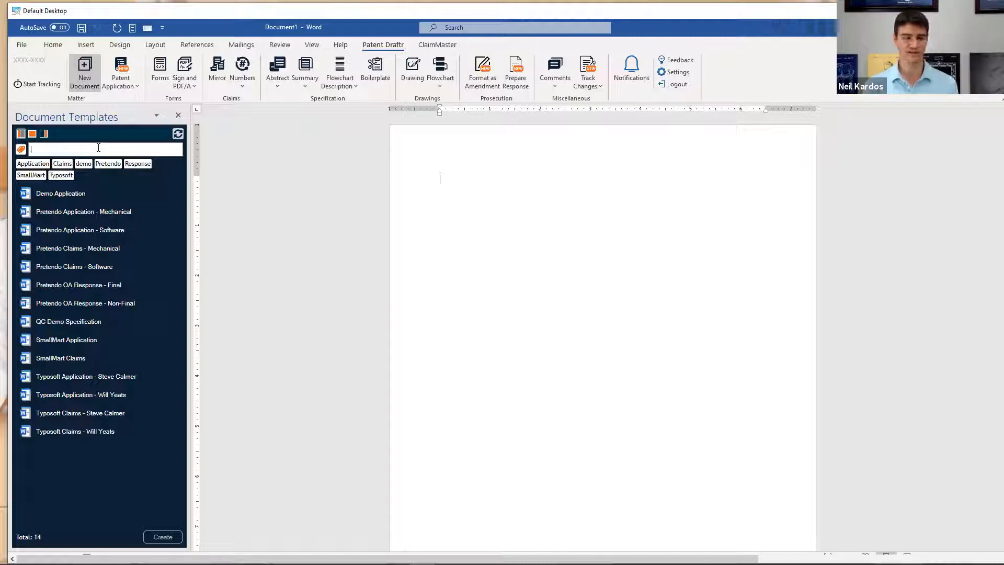
pyautogui.write('demo')
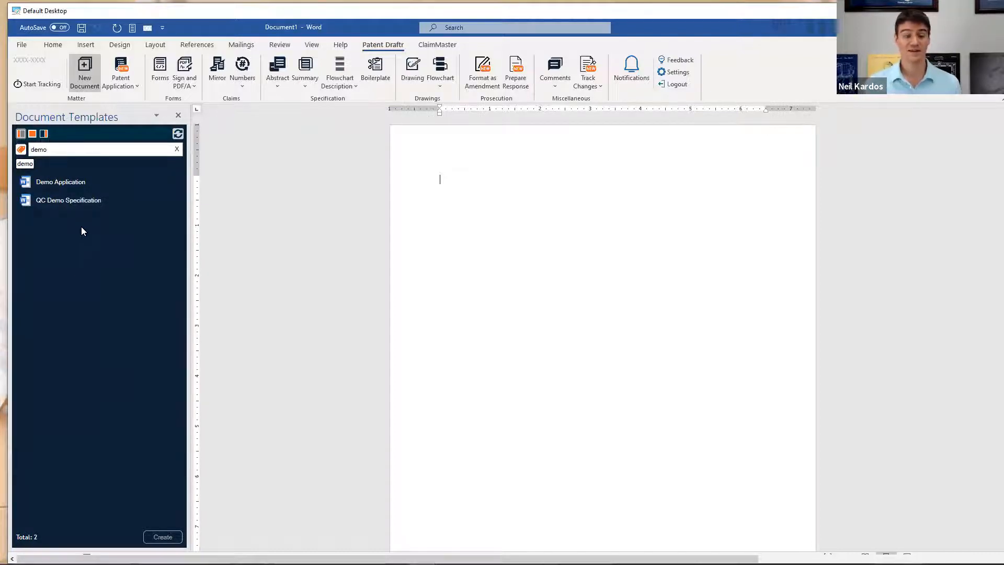
pyautogui.doubleClick(59, 183)
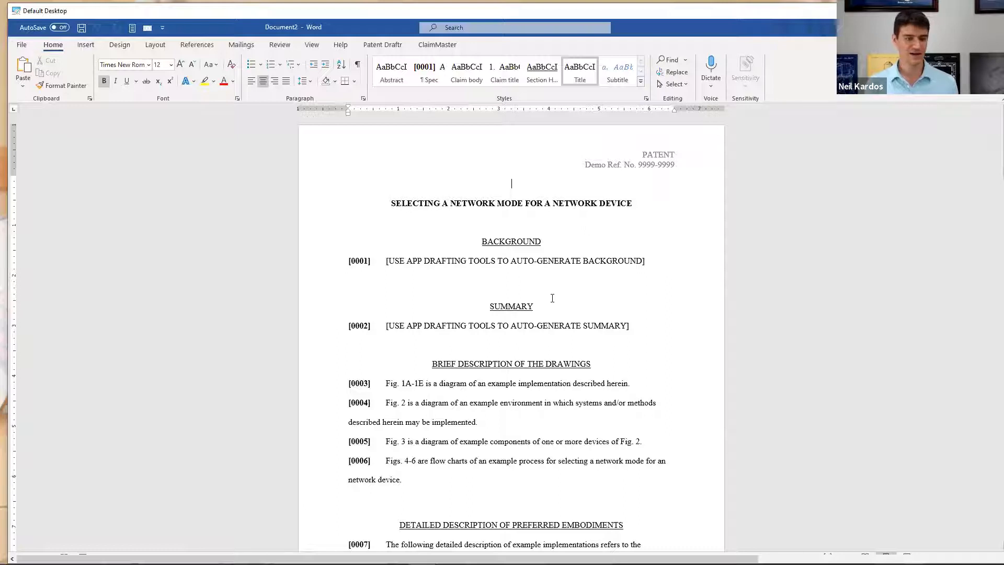
pyautogui.scroll(-10, 552, 298)
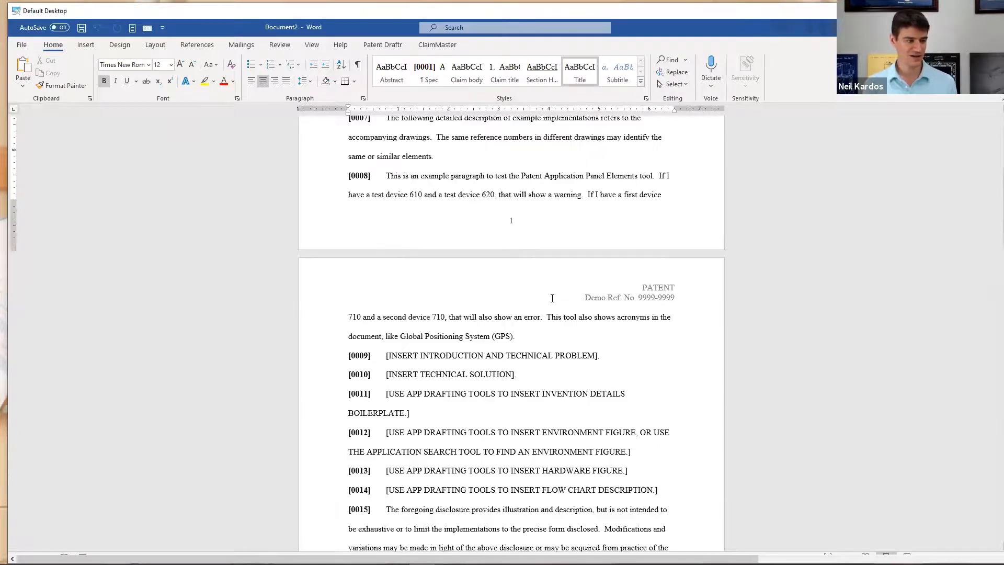
pyautogui.scroll(-20, 552, 301)
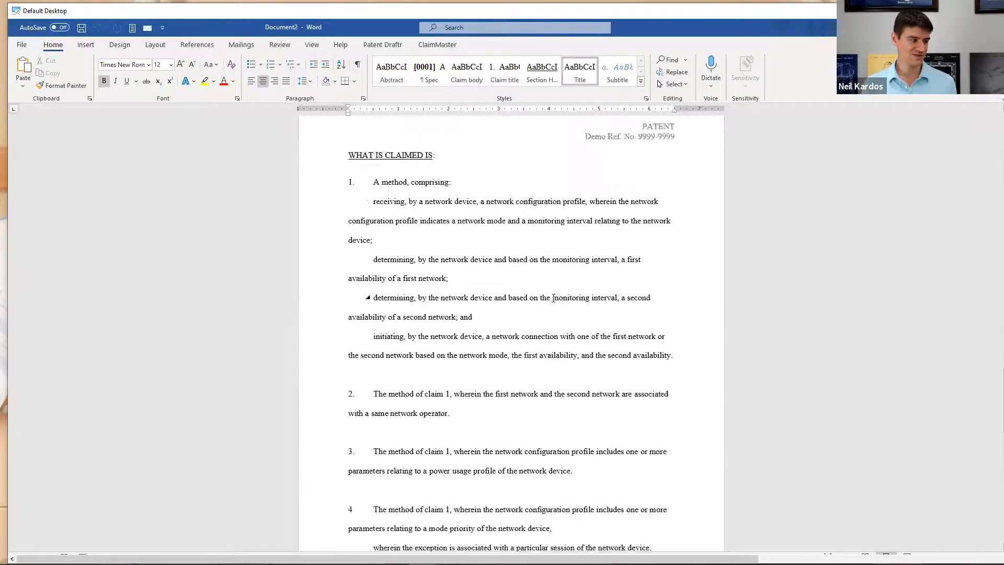
pyautogui.scroll(-2, 553, 298)
pyautogui.scroll(20, 553, 298)
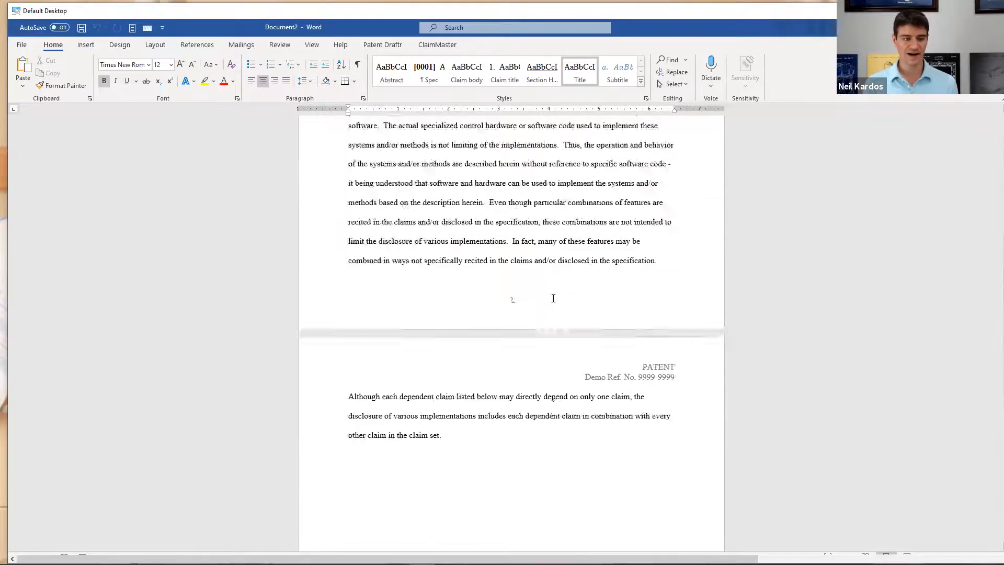
pyautogui.hotkey('ctrl', 'Home')
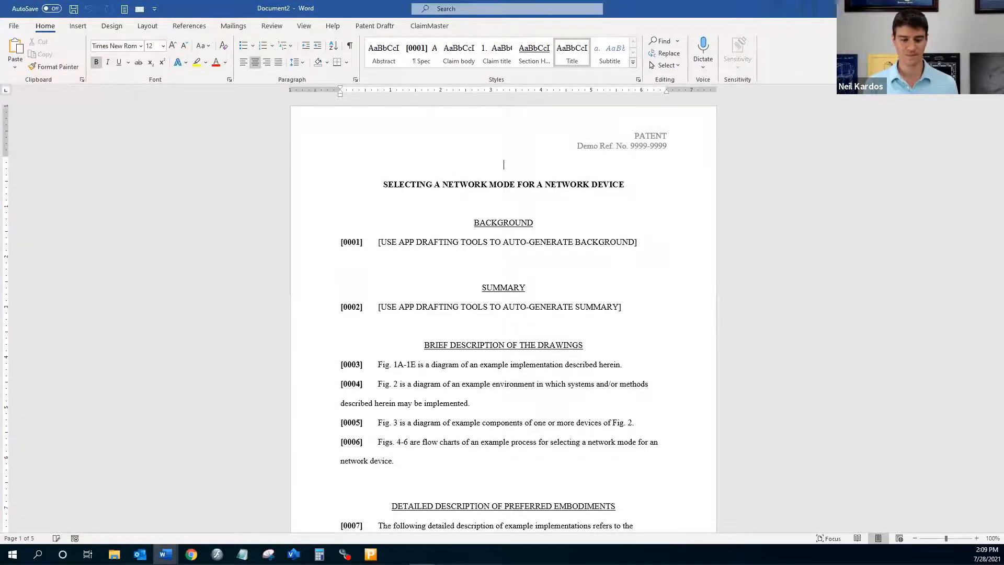
# Step: Switch to Visio, create a drawing from the Demo Visio Template, and maximize the new drawing window
pyautogui.hotkey('alt', 'Tab')
pyautogui.click(963, 9)
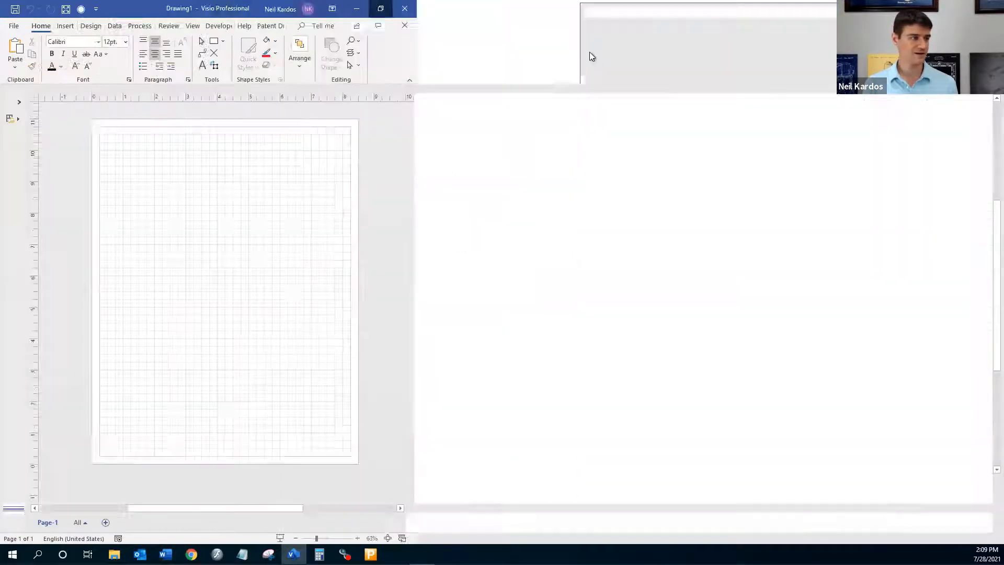
pyautogui.click(366, 26)
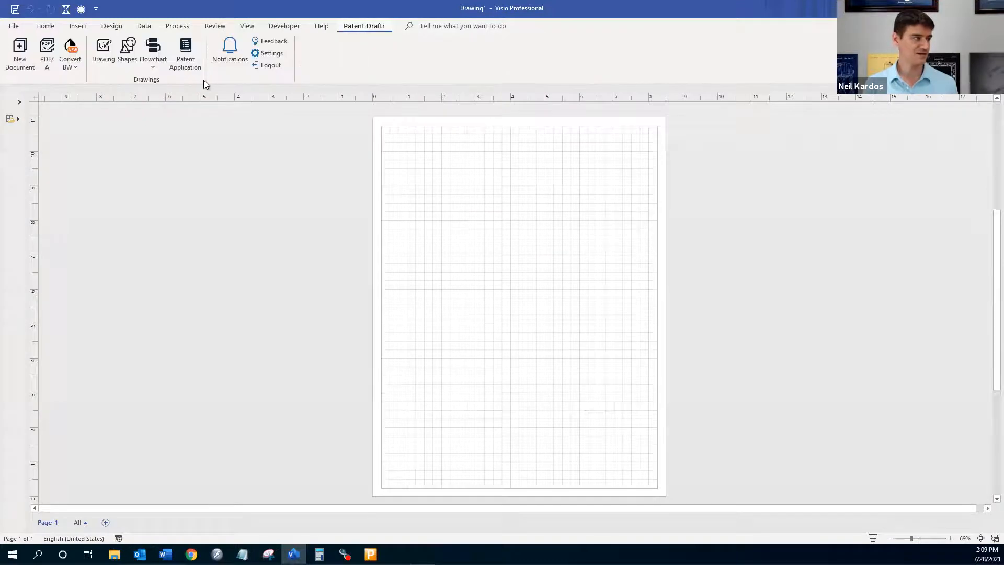
pyautogui.click(20, 55)
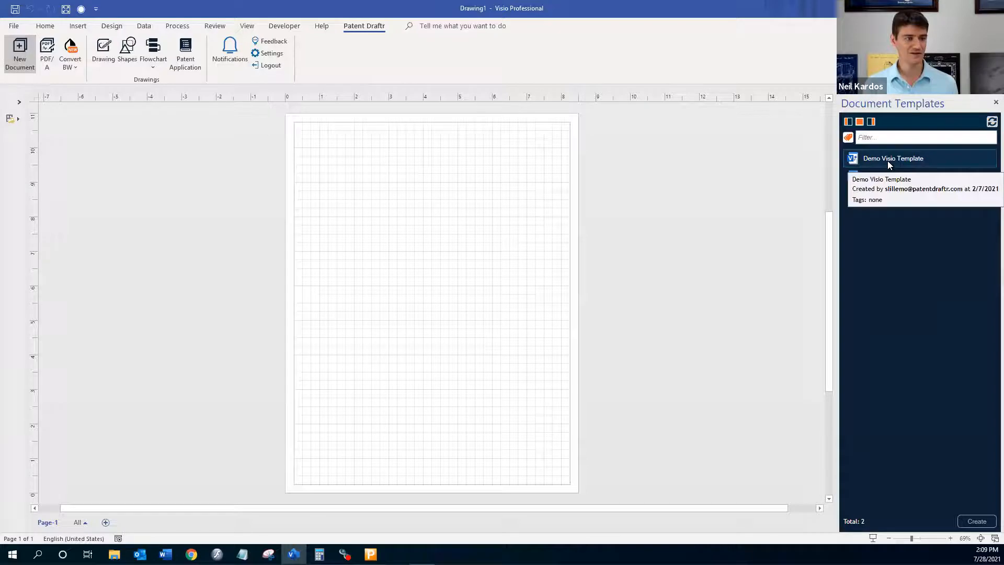
pyautogui.doubleClick(887, 159)
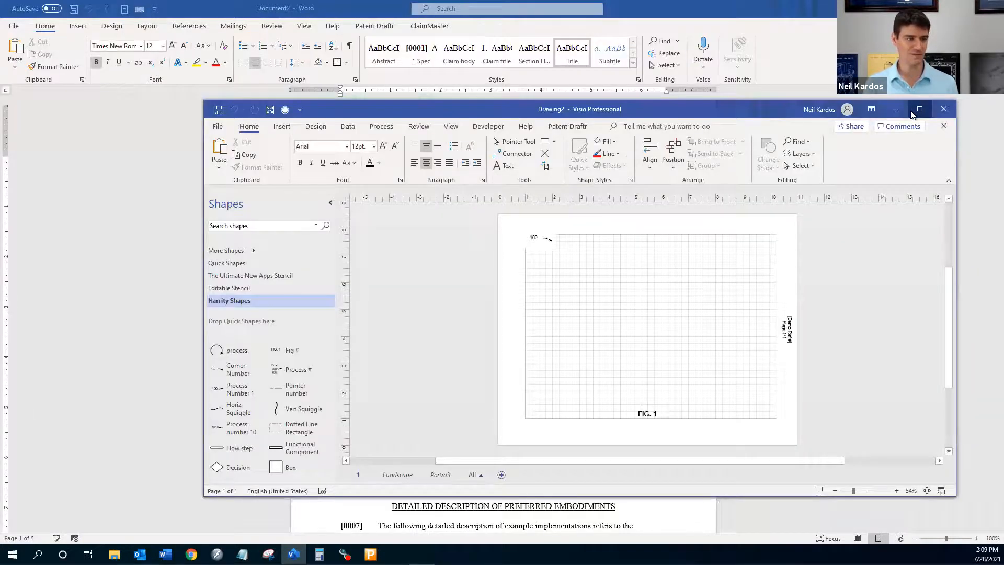
pyautogui.click(919, 110)
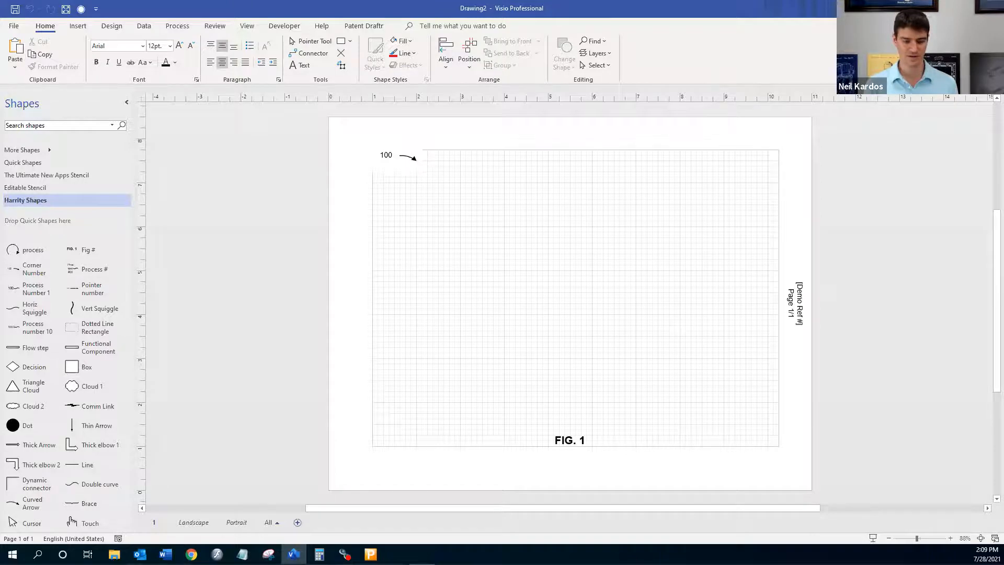
# Step: Switch back to the Word application document and read through claims 1 to 7 at its end
pyautogui.hotkey('alt', 'Tab')
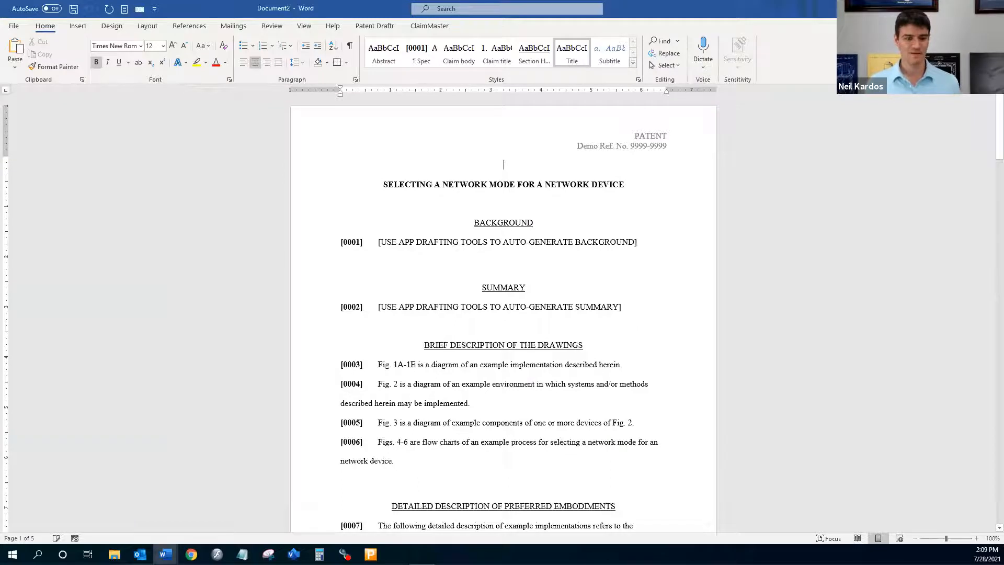
pyautogui.click(563, 299)
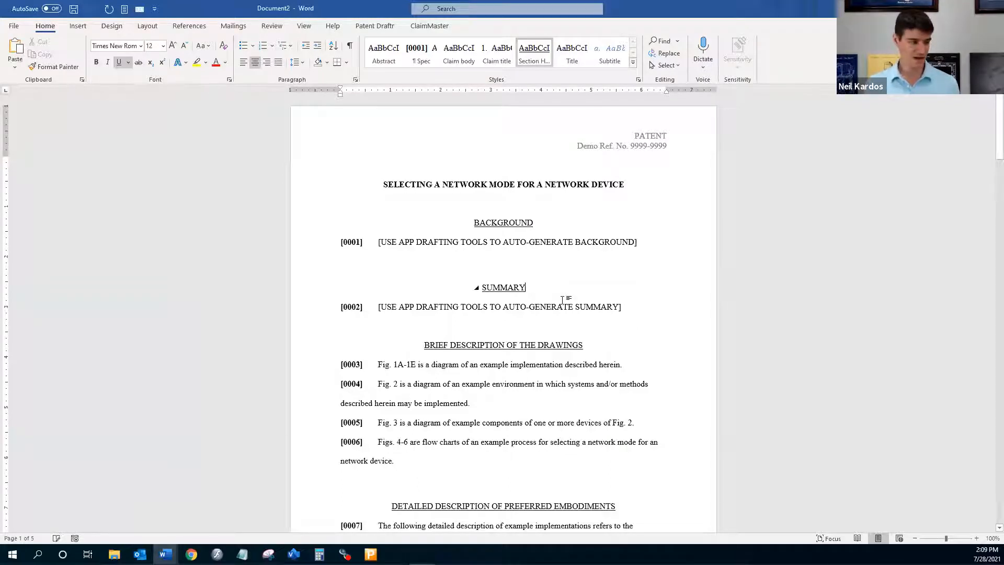
pyautogui.hotkey('ctrl', 'End')
pyautogui.scroll(10, 532, 272)
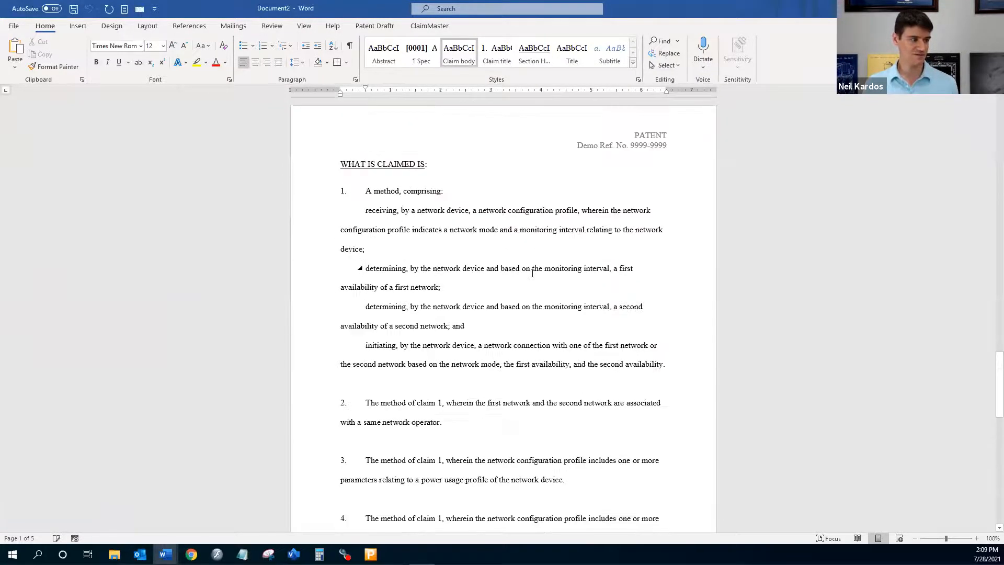
pyautogui.scroll(-1, 531, 273)
pyautogui.scroll(-7, 532, 273)
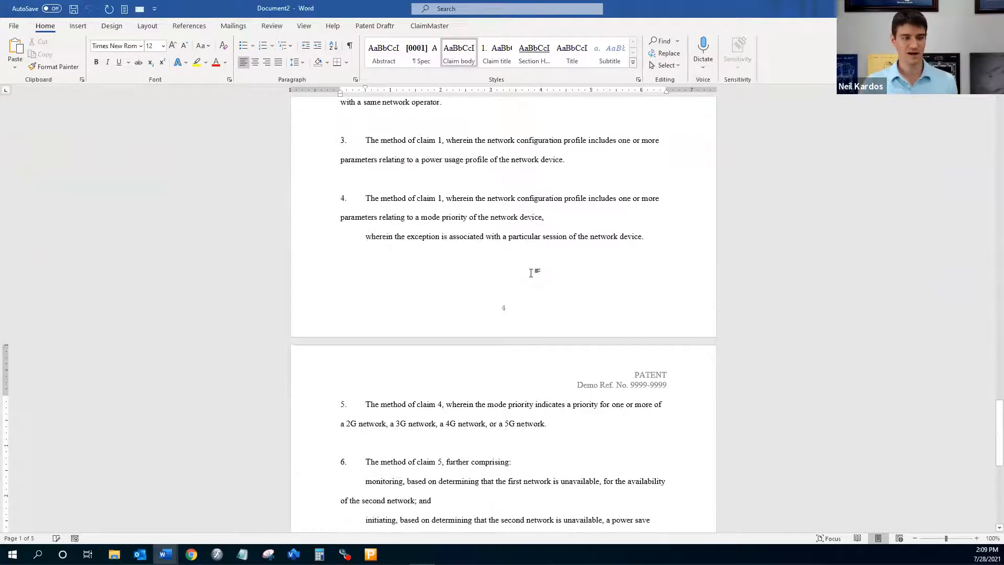
pyautogui.scroll(-2, 532, 273)
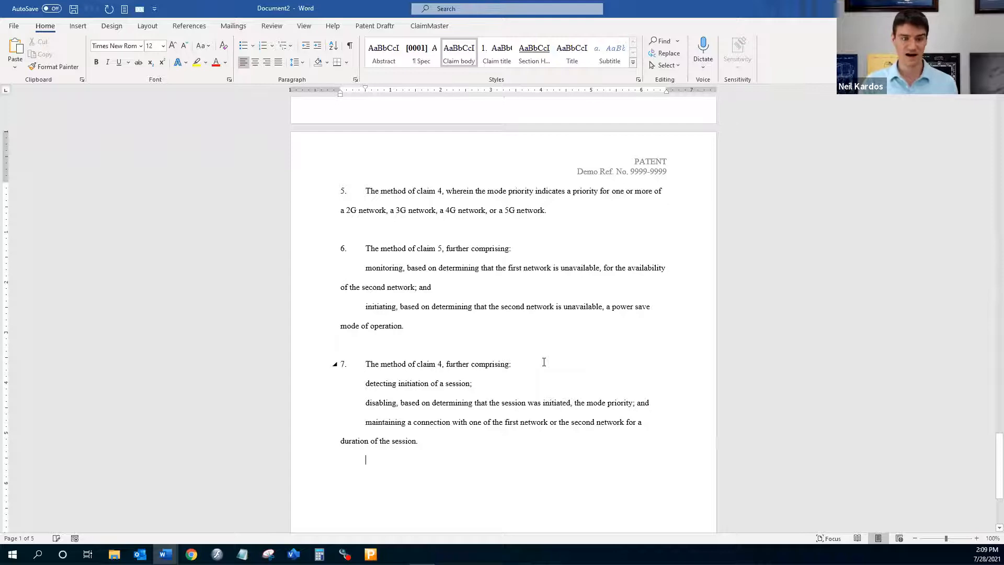
pyautogui.scroll(-1, 544, 362)
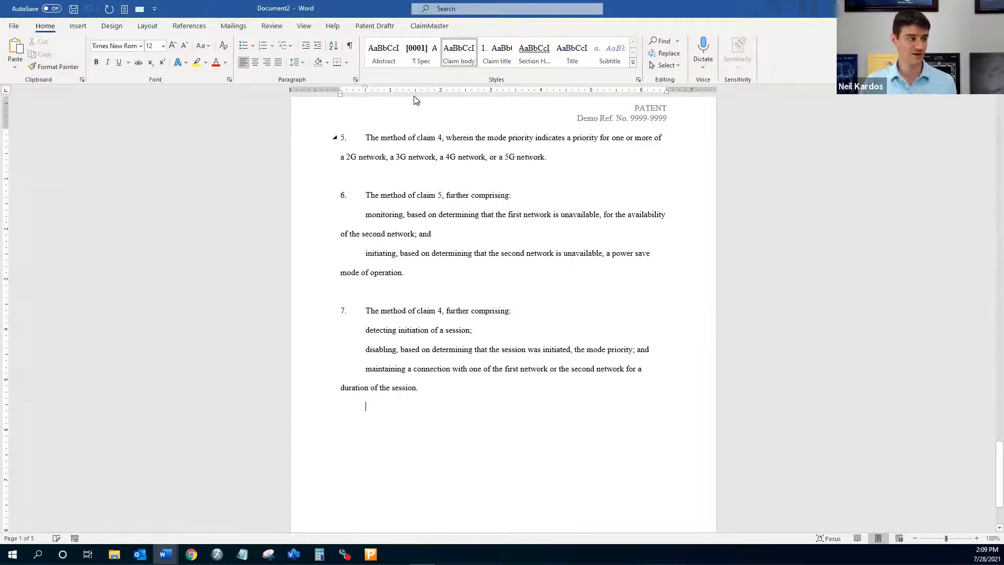
# Step: Display the Patent Application claims outline, expand claim 1, and use it to locate claims 7, 1 and 2 in the document
pyautogui.click(388, 27)
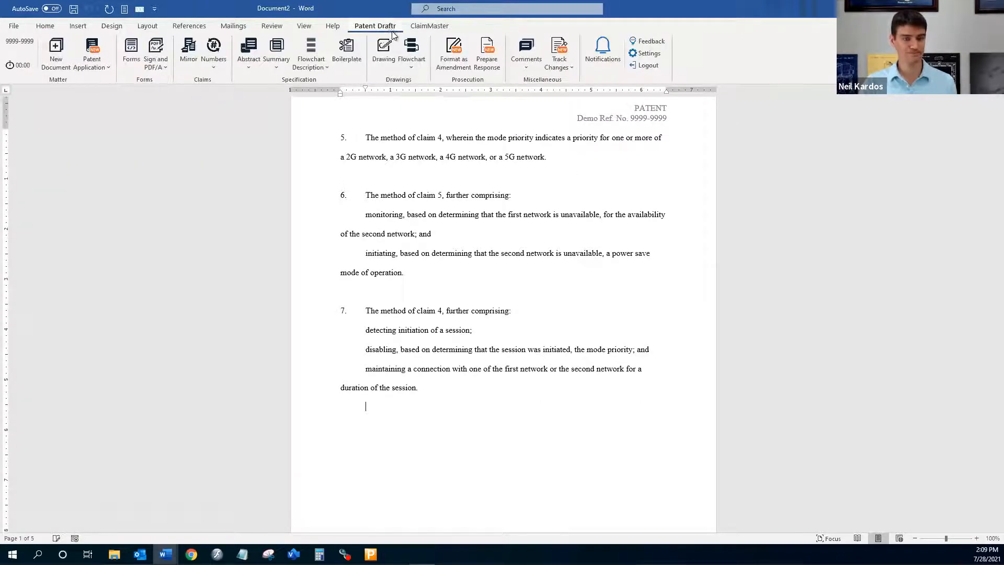
pyautogui.click(98, 62)
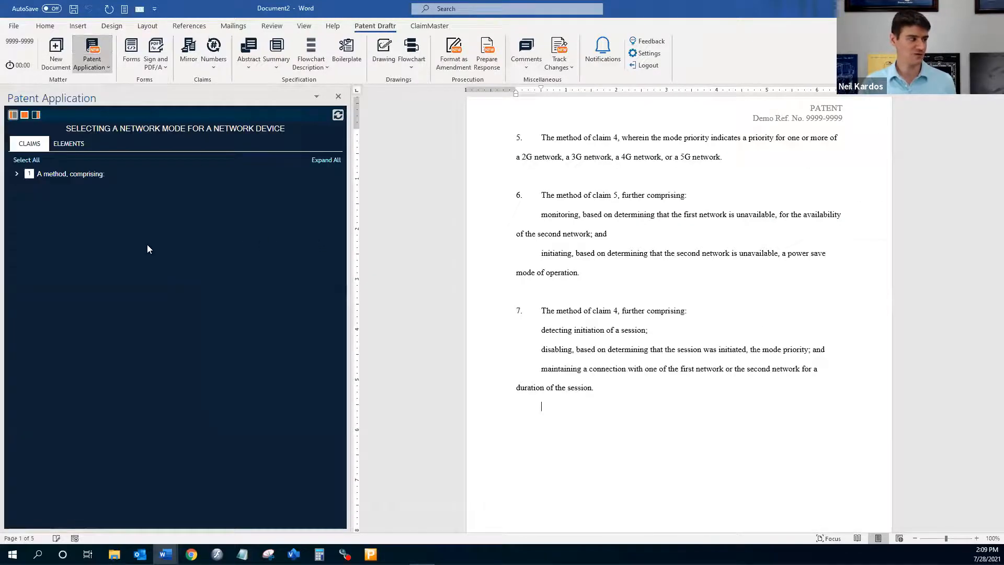
pyautogui.click(18, 178)
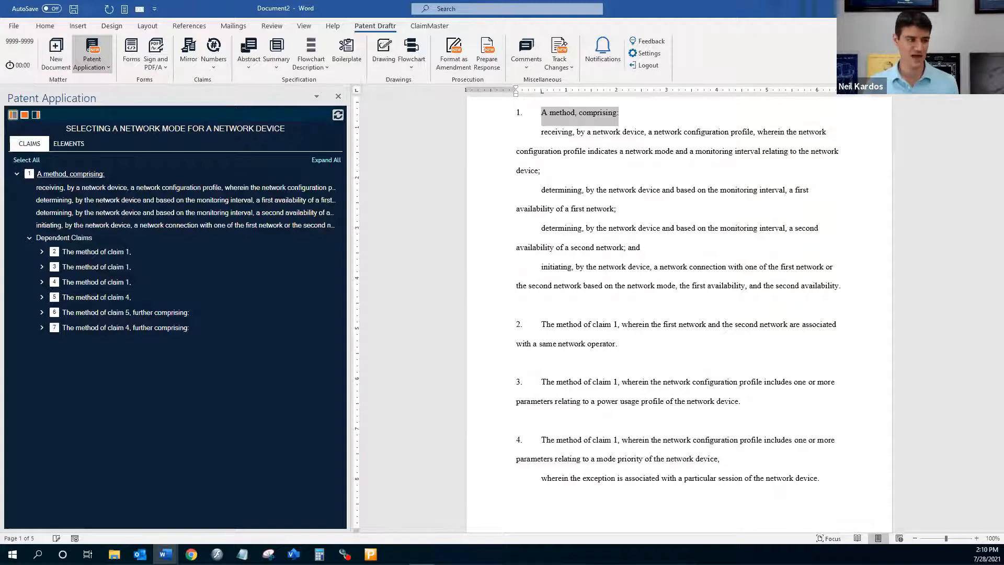
pyautogui.click(93, 328)
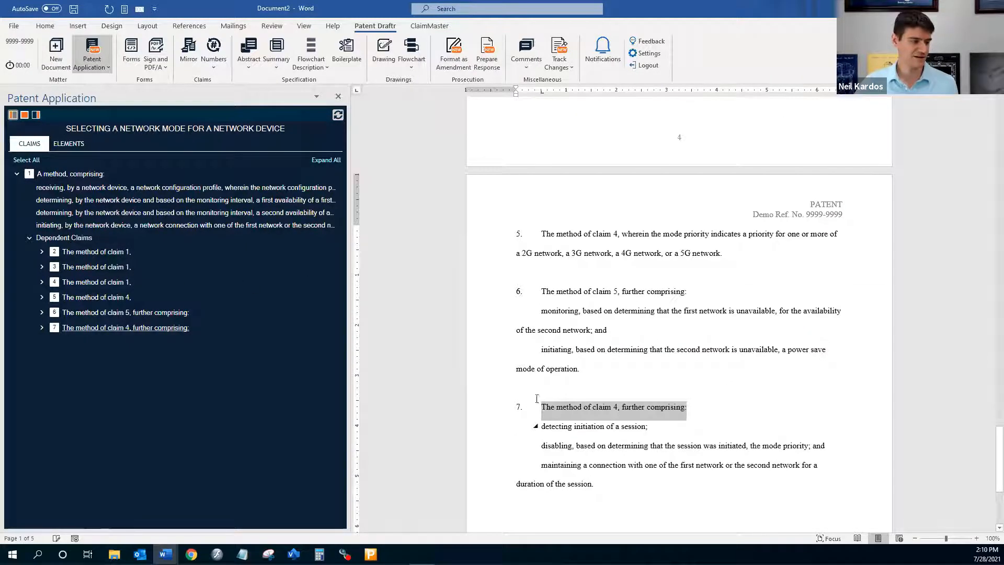
pyautogui.click(56, 177)
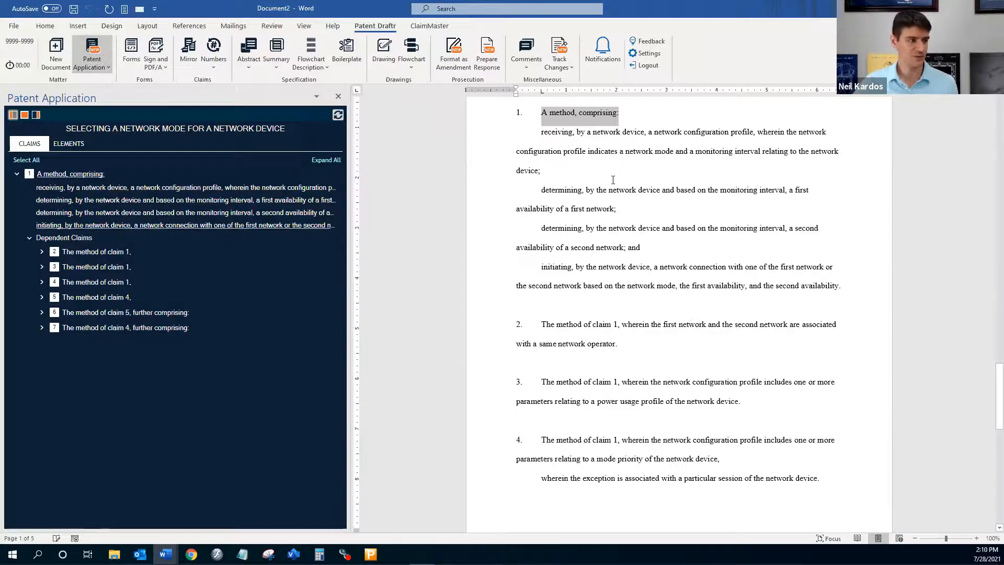
pyautogui.click(43, 253)
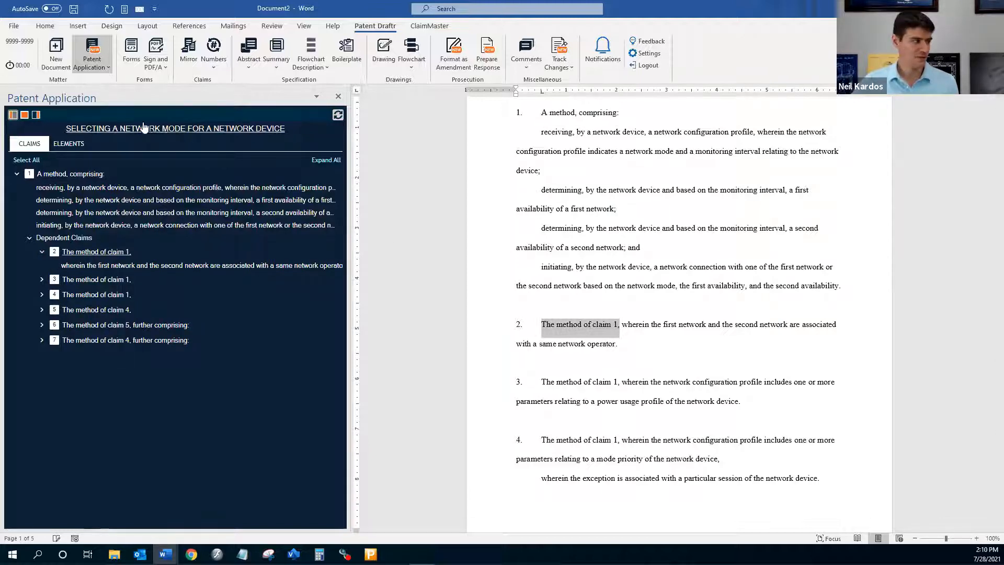
# Step: Examine the application's element list, locating test device 610 in the text and checking the individual occurrences of reference number 710
pyautogui.click(78, 146)
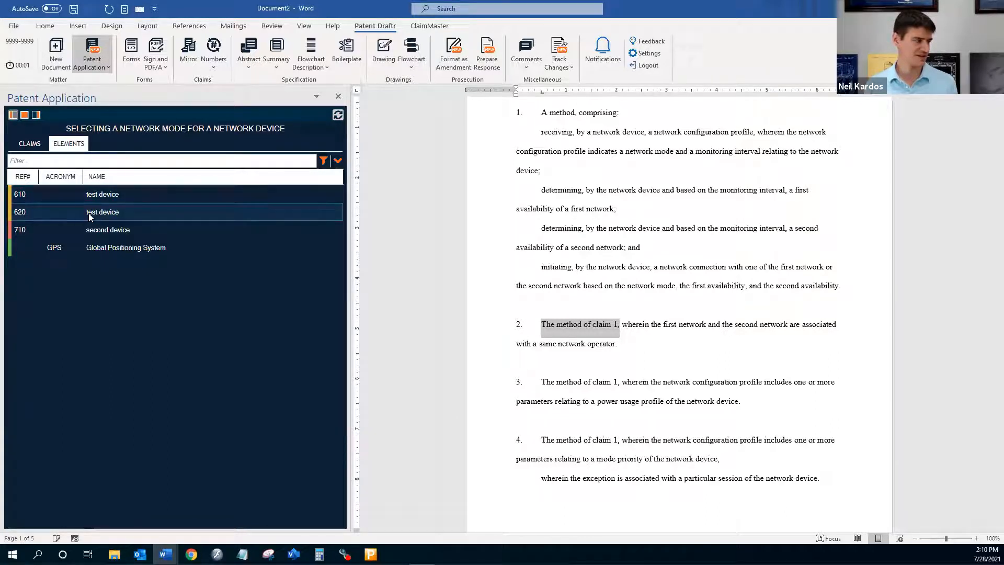
pyautogui.click(20, 195)
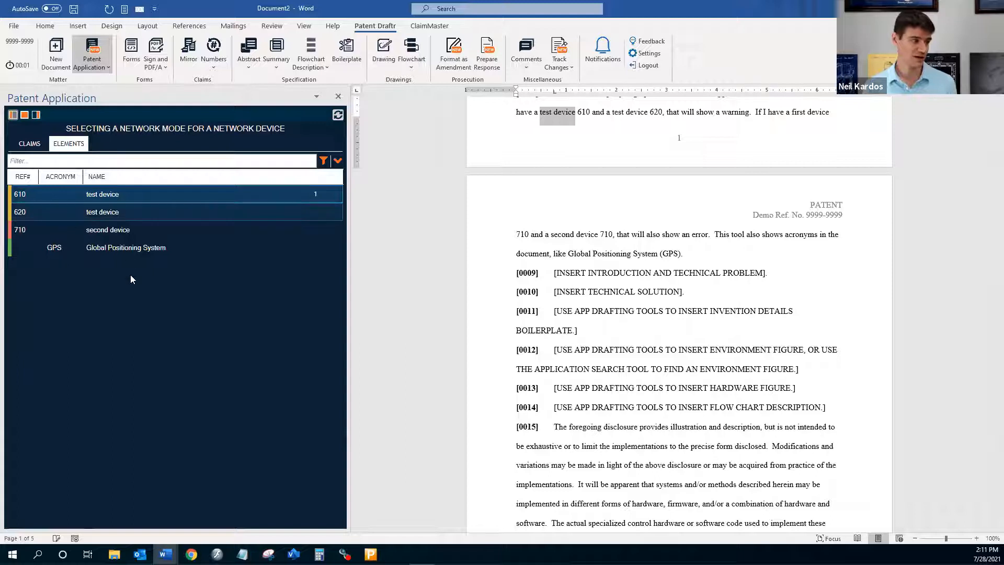
pyautogui.click(112, 231)
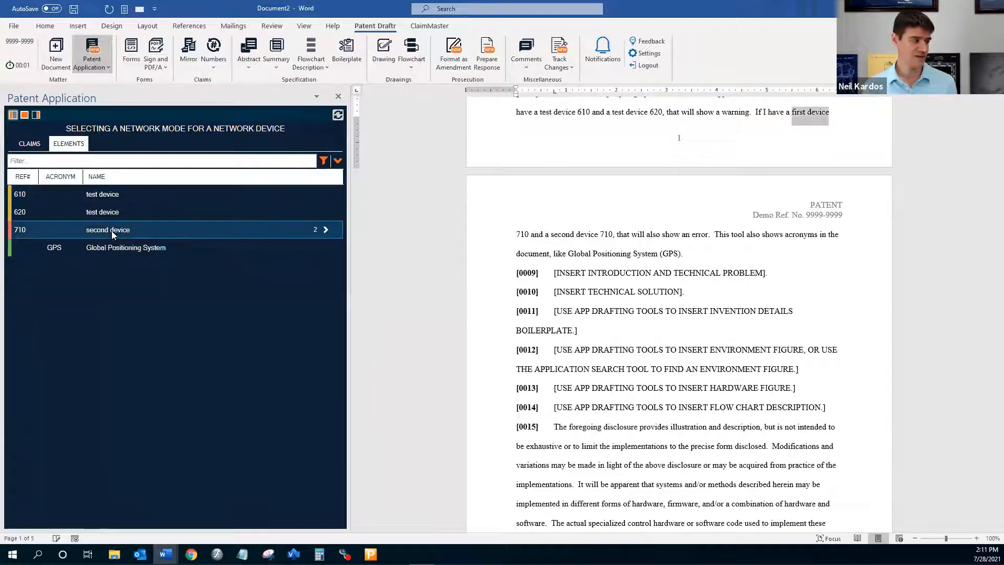
pyautogui.click(315, 230)
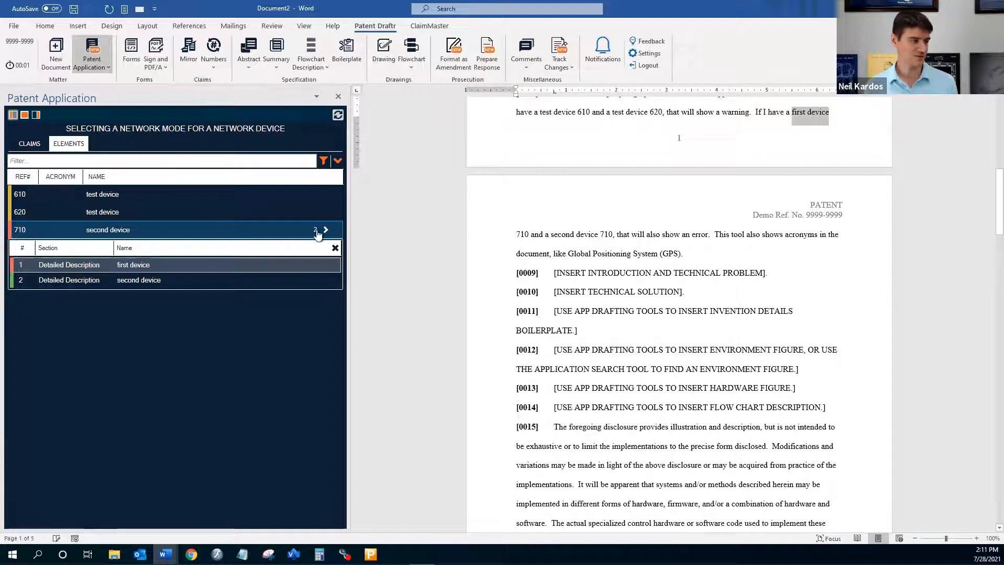
pyautogui.click(334, 249)
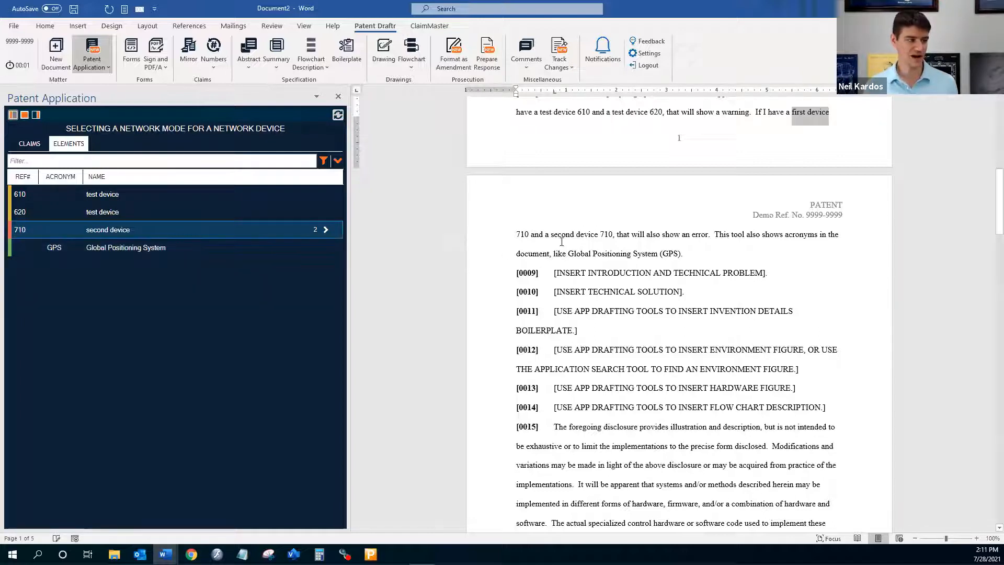
# Step: Change the second device's reference number to 720 in the detailed description
pyautogui.doubleClick(606, 234)
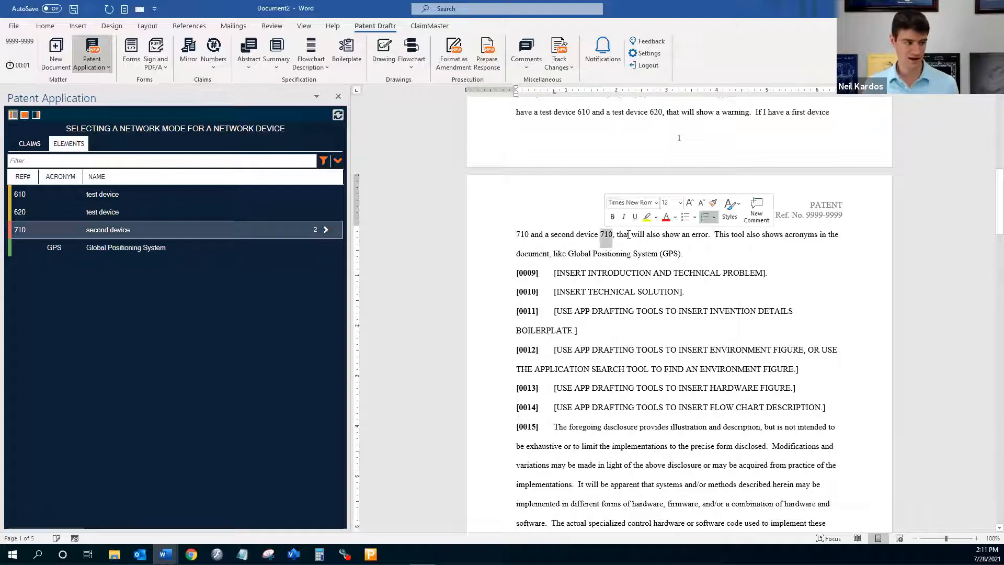
pyautogui.write('720')
pyautogui.click(629, 233)
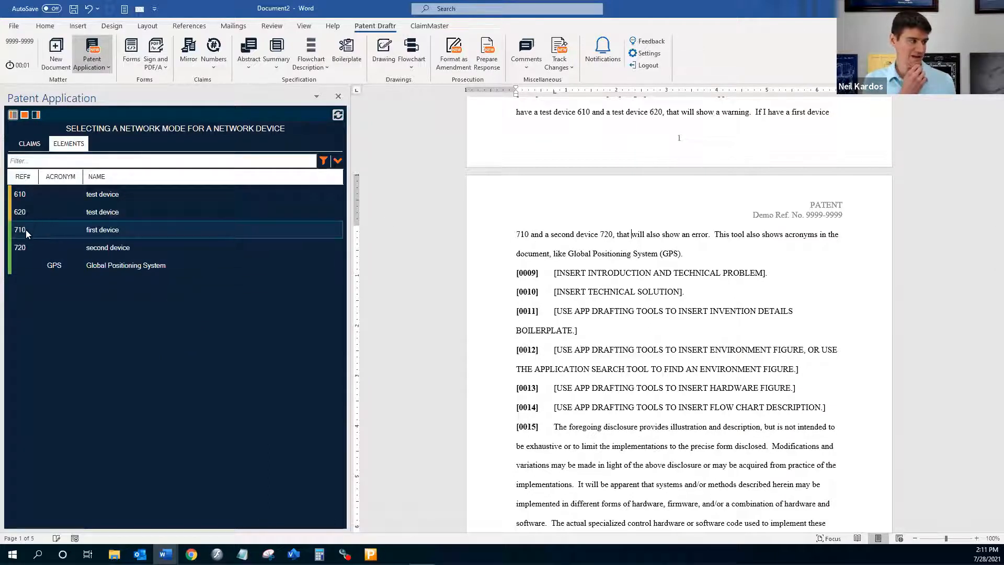
pyautogui.click(630, 234)
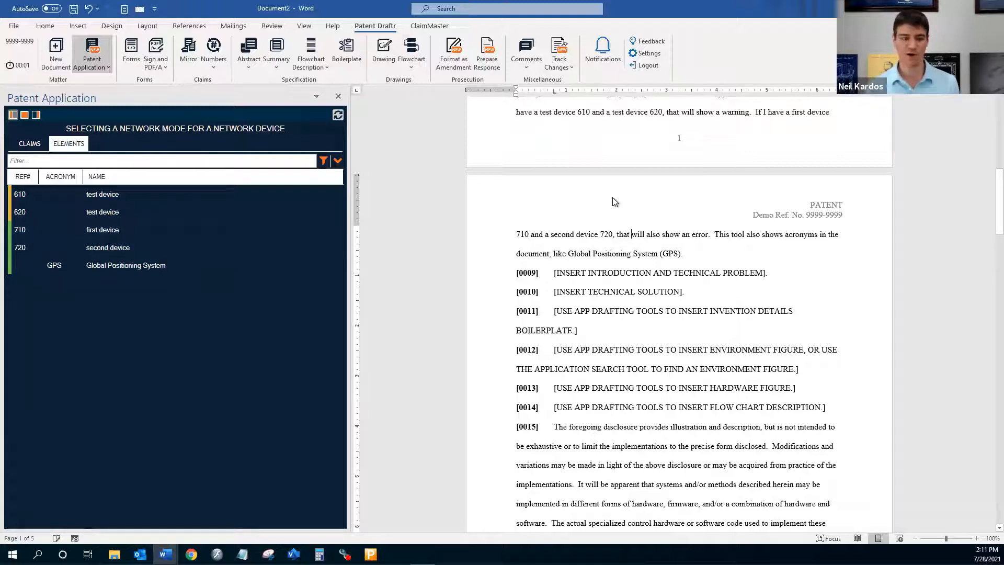
# Step: Show the claims outline again, expand claim 1, and read through that claim in the document
pyautogui.click(31, 147)
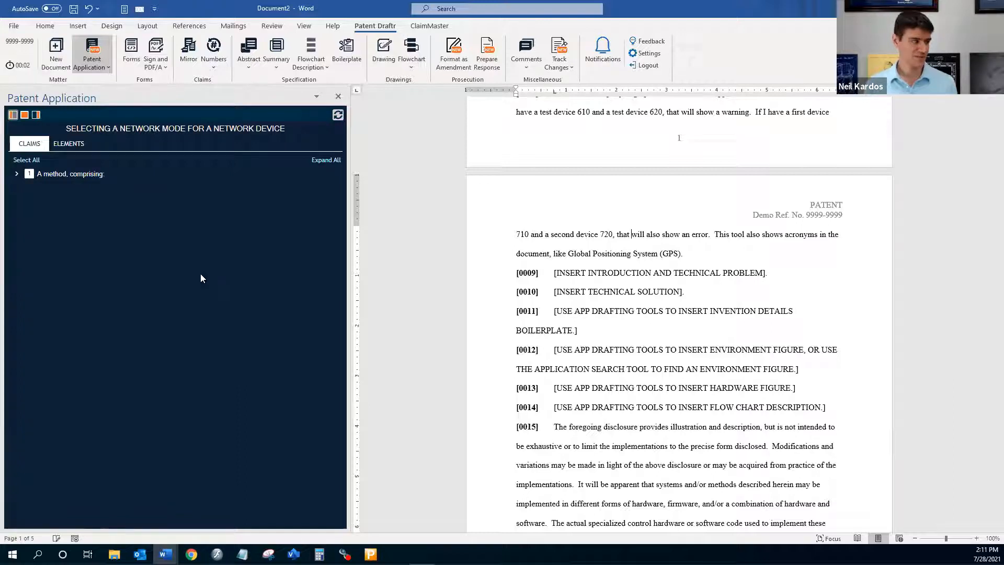
pyautogui.click(17, 174)
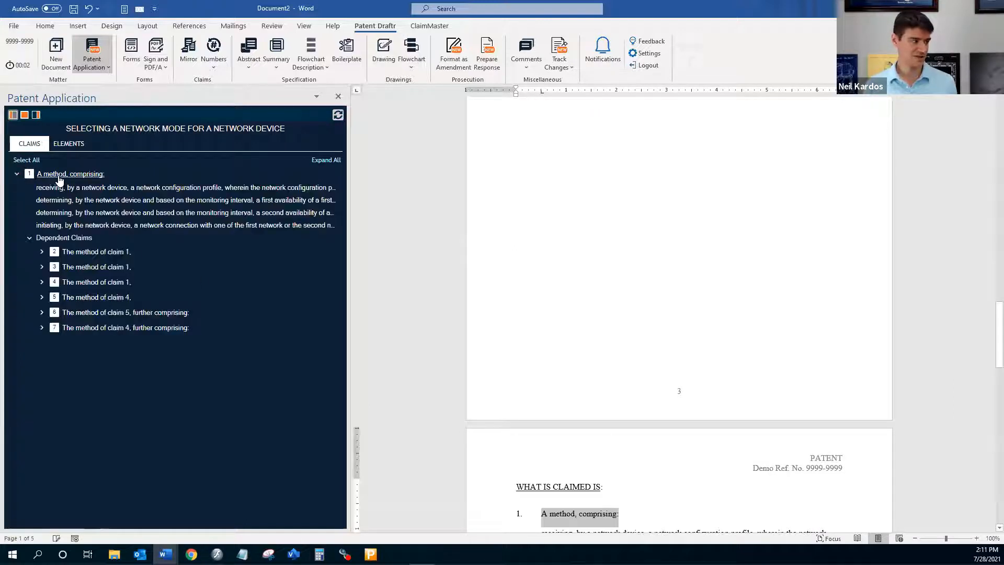
pyautogui.scroll(-2, 660, 345)
pyautogui.scroll(-5, 660, 345)
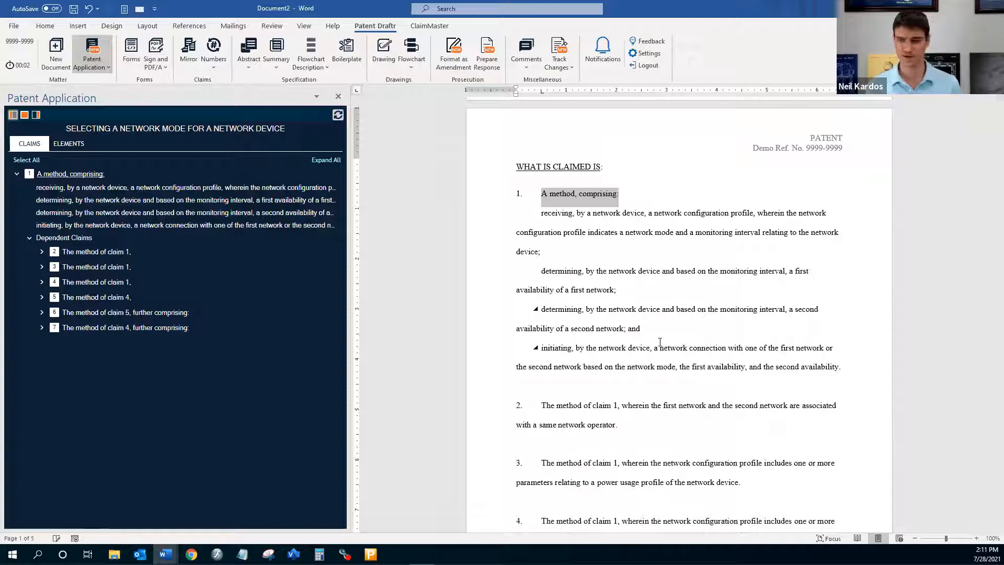
pyautogui.click(661, 347)
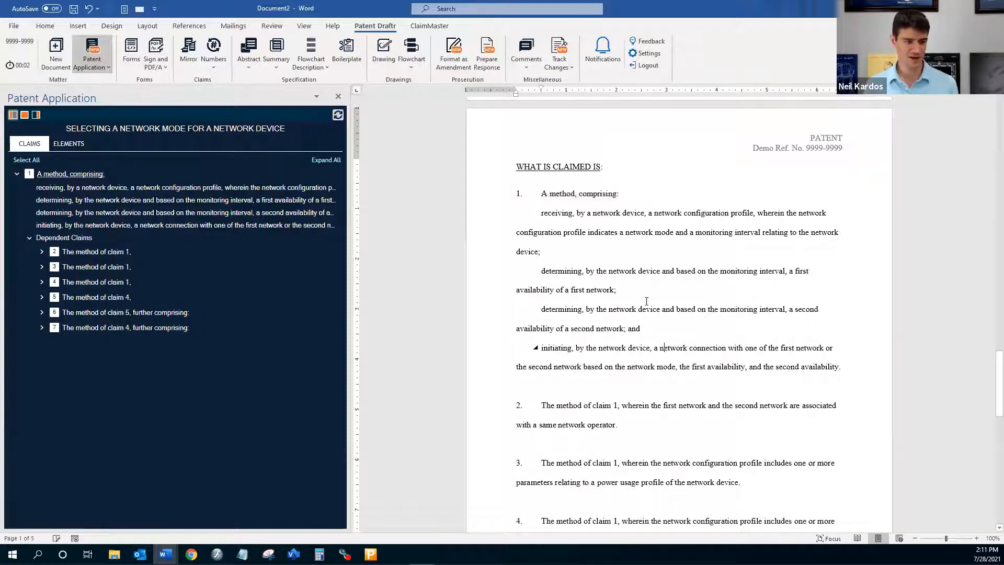
# Step: Start the claim Mirror wizard with the insertion point below claim 7 and select all seven method claims as the source
pyautogui.scroll(-20, 648, 298)
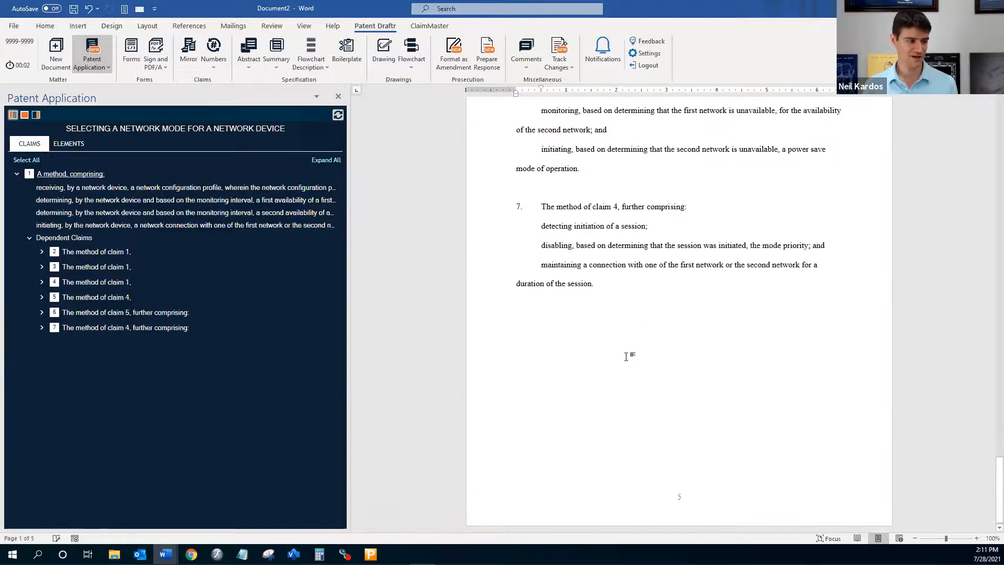
pyautogui.click(623, 341)
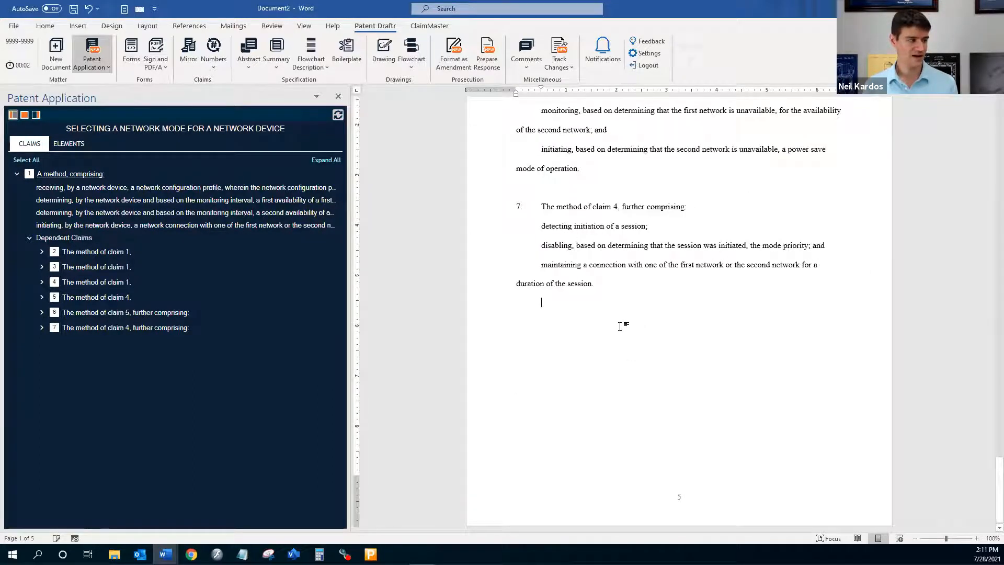
pyautogui.click(191, 50)
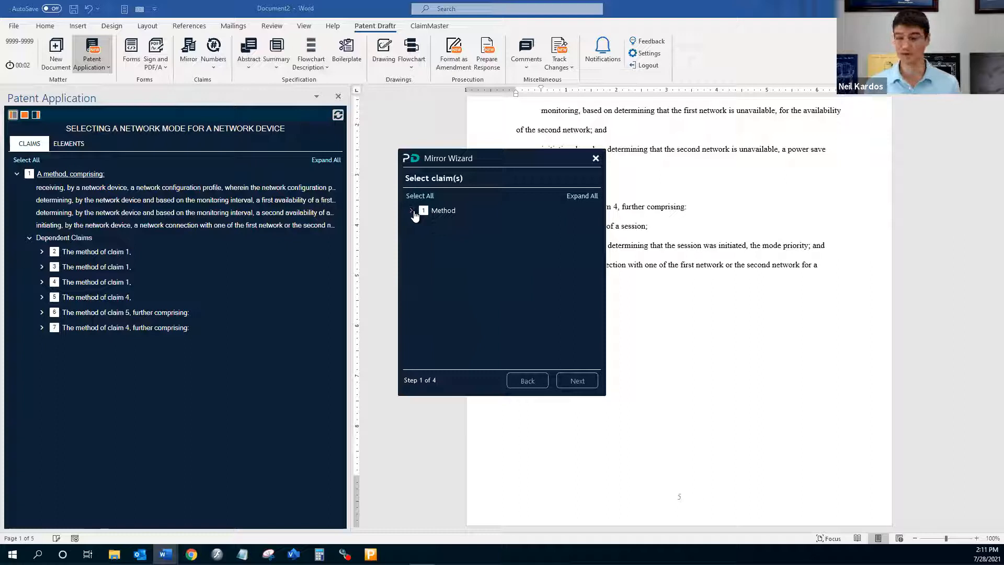
pyautogui.click(412, 211)
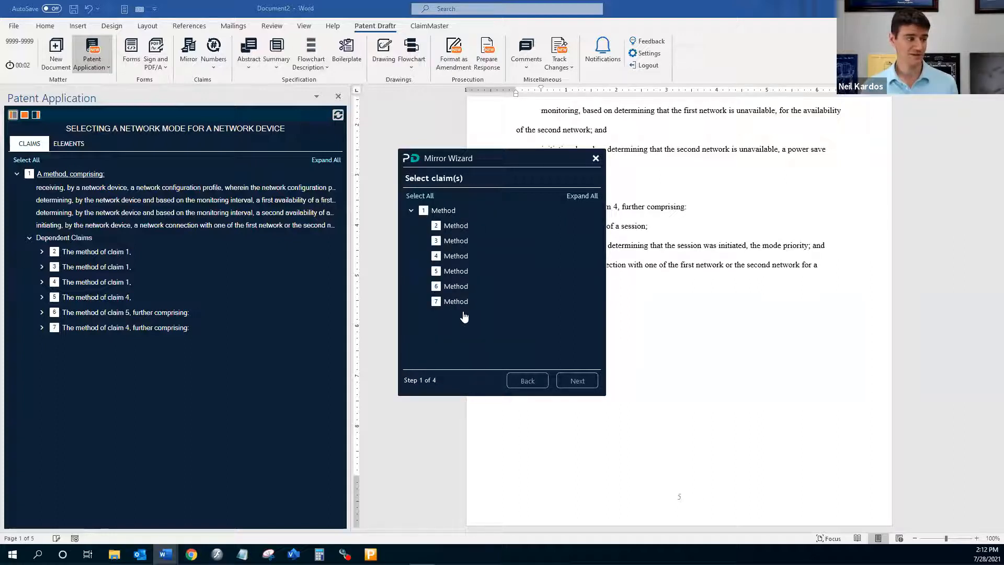
pyautogui.click(422, 196)
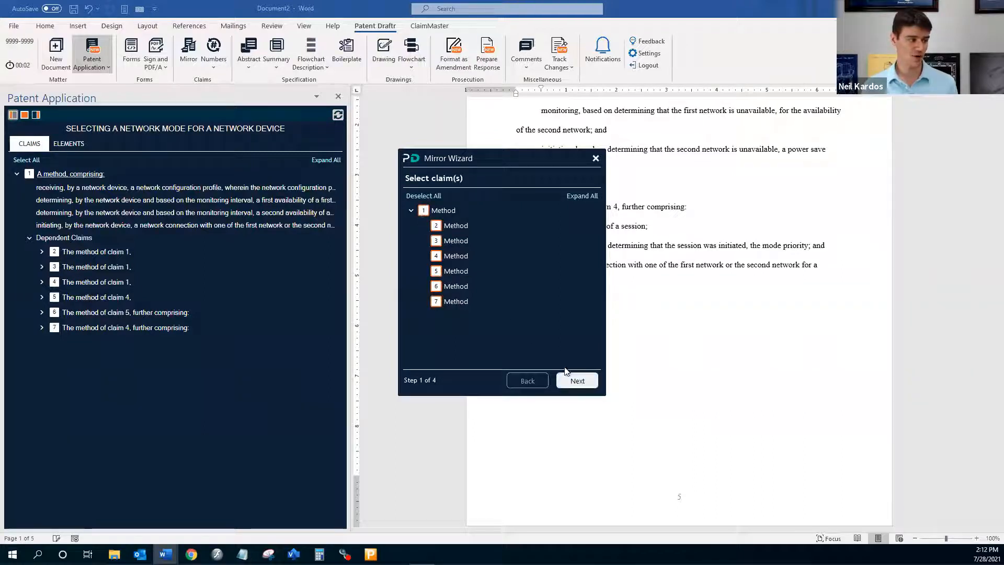
pyautogui.click(577, 380)
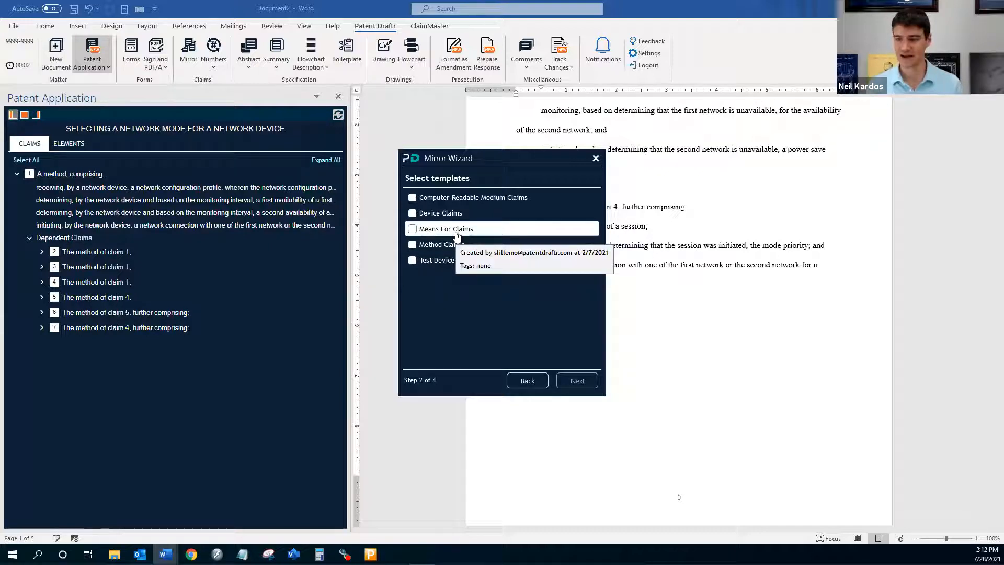
# Step: Generate mirrored claims from the Device, Computer-Readable Medium and Means For templates in that order, keeping "network device" as the device name
pyautogui.click(412, 199)
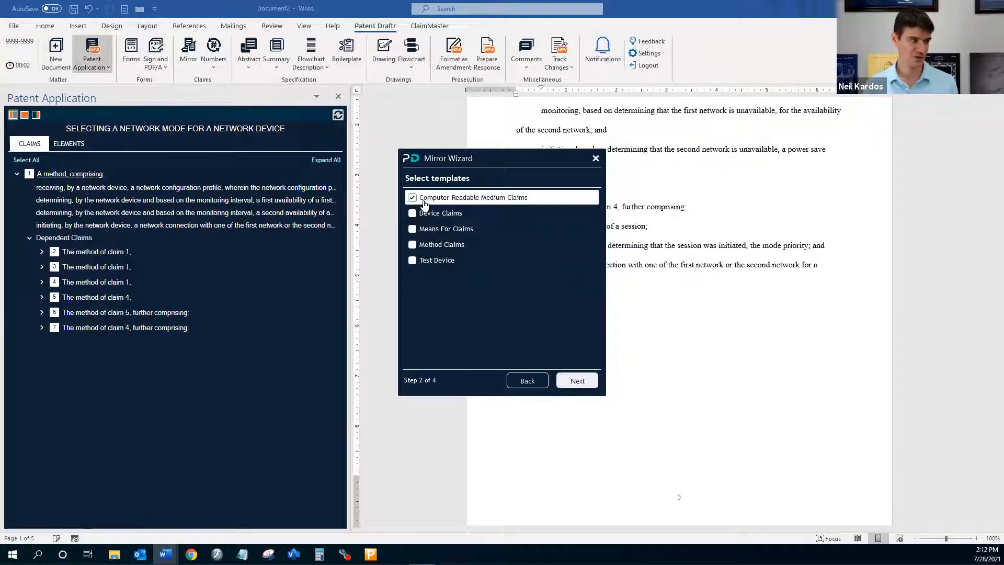
pyautogui.click(413, 214)
pyautogui.click(412, 229)
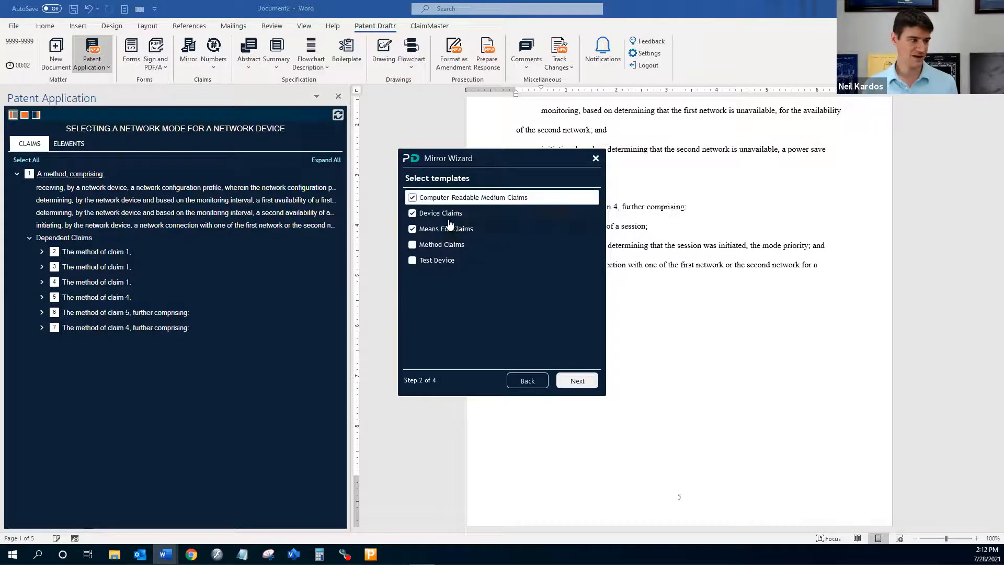
pyautogui.moveTo(449, 200); pyautogui.dragTo(435, 213)
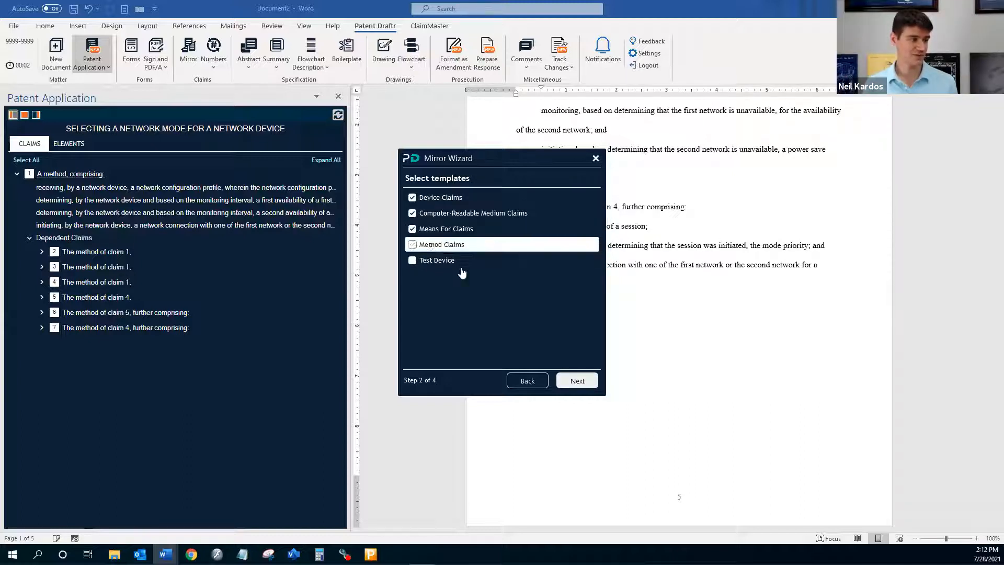
pyautogui.click(577, 382)
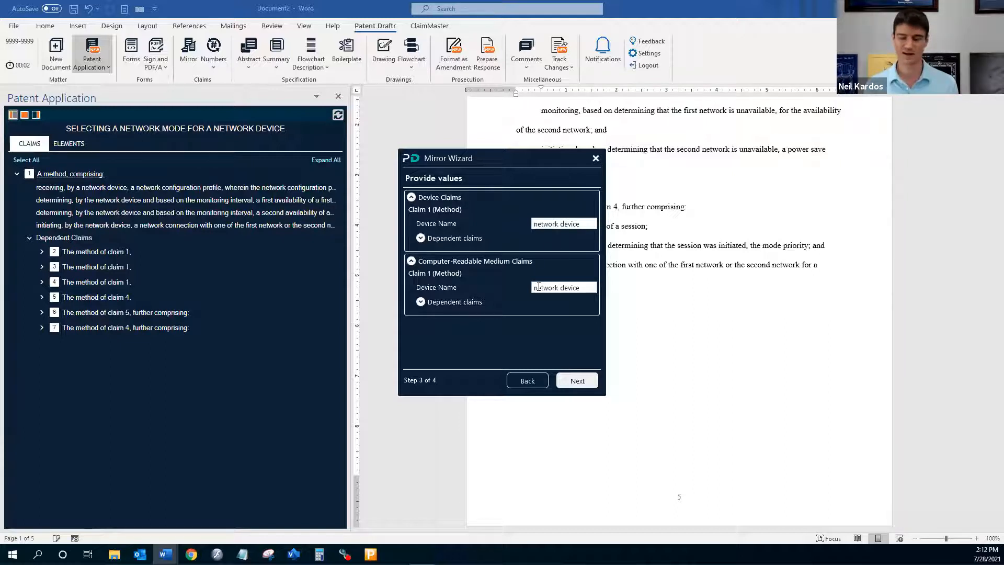
pyautogui.click(585, 381)
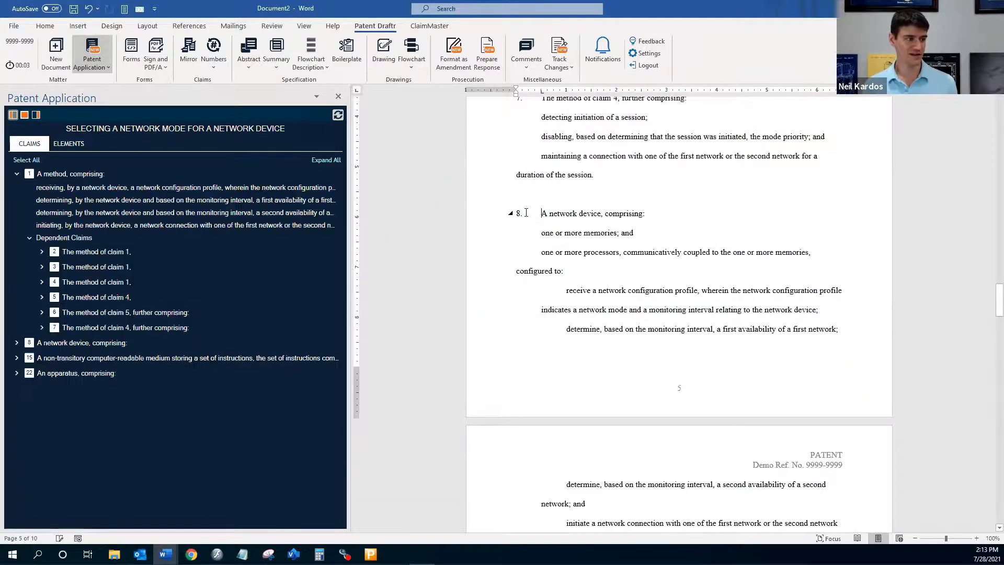
# Step: Compare the network device named in claim 8's preamble with the device performing the steps of method claim 1
pyautogui.moveTo(564, 213); pyautogui.dragTo(595, 218)
pyautogui.scroll(2, 594, 218)
pyautogui.scroll(12, 596, 218)
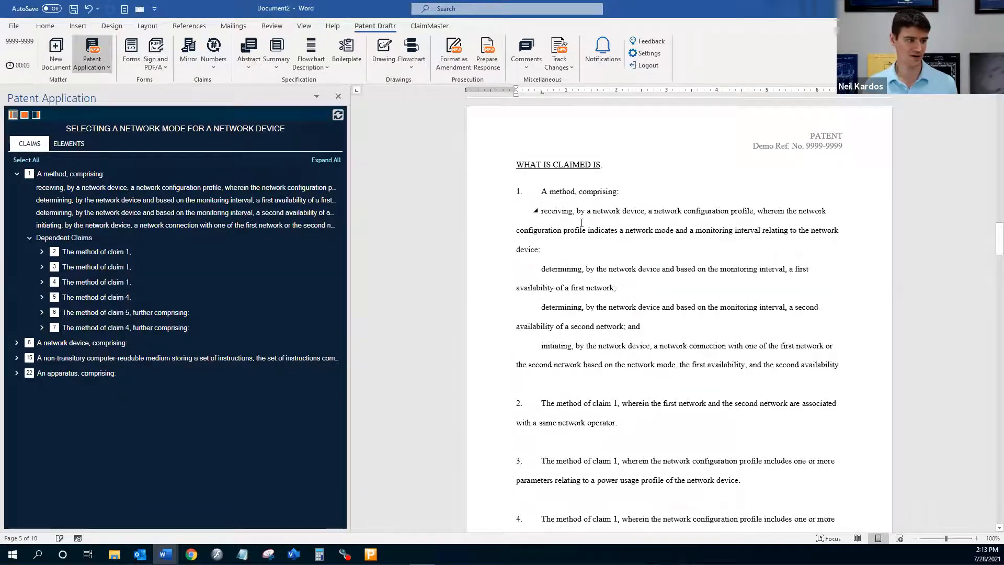
pyautogui.moveTo(593, 211); pyautogui.dragTo(645, 213)
pyautogui.moveTo(596, 268); pyautogui.dragTo(646, 269)
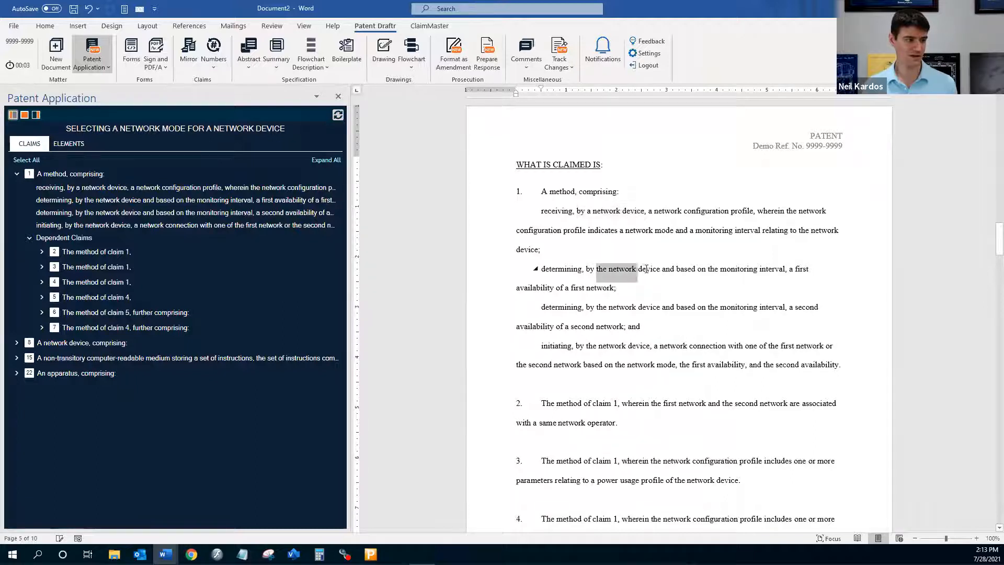
pyautogui.click(645, 269)
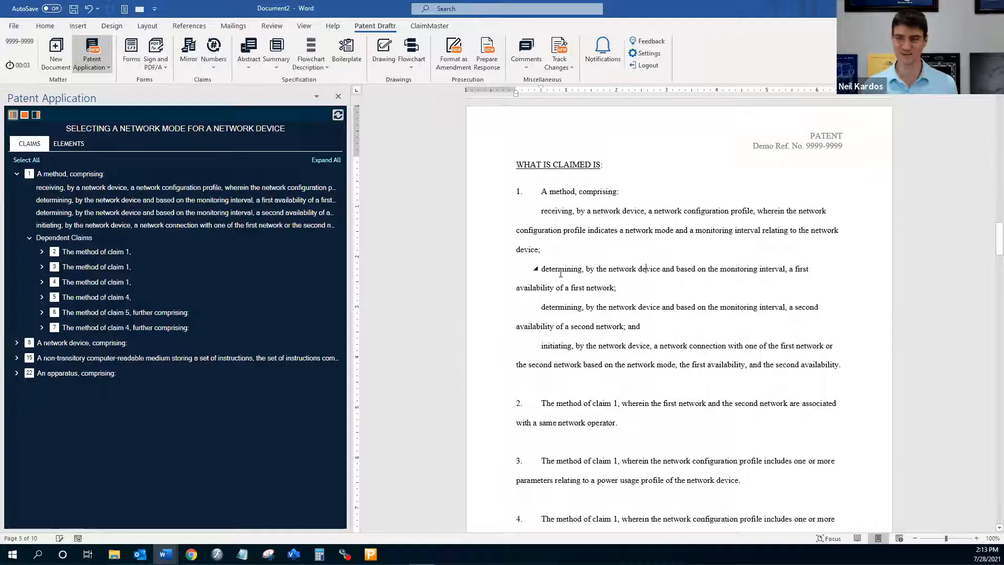
# Step: Examine device claim 8, including its memories and processors boilerplate, and read its dependent claims 9 to 13
pyautogui.scroll(-15, 616, 355)
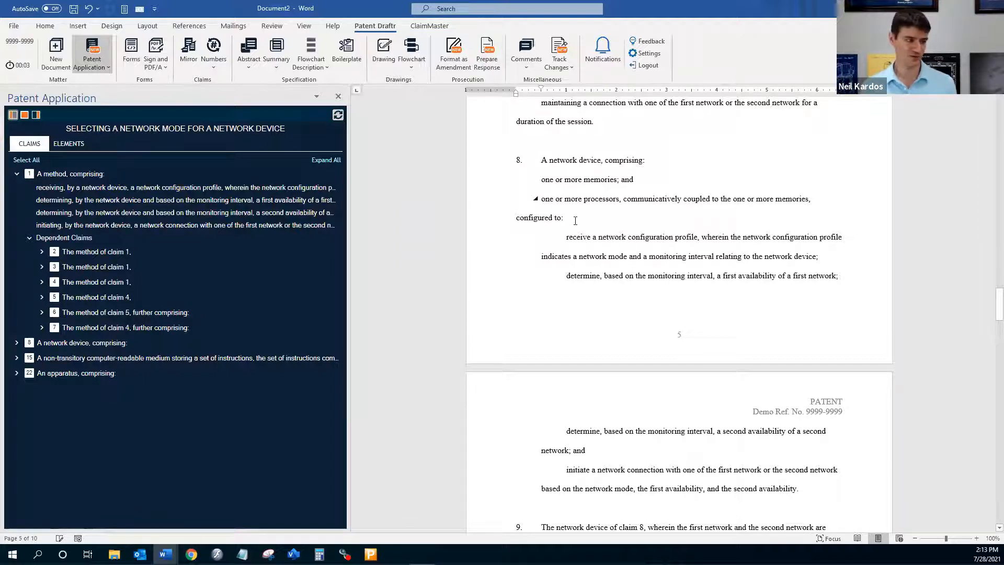
pyautogui.scroll(-1, 576, 220)
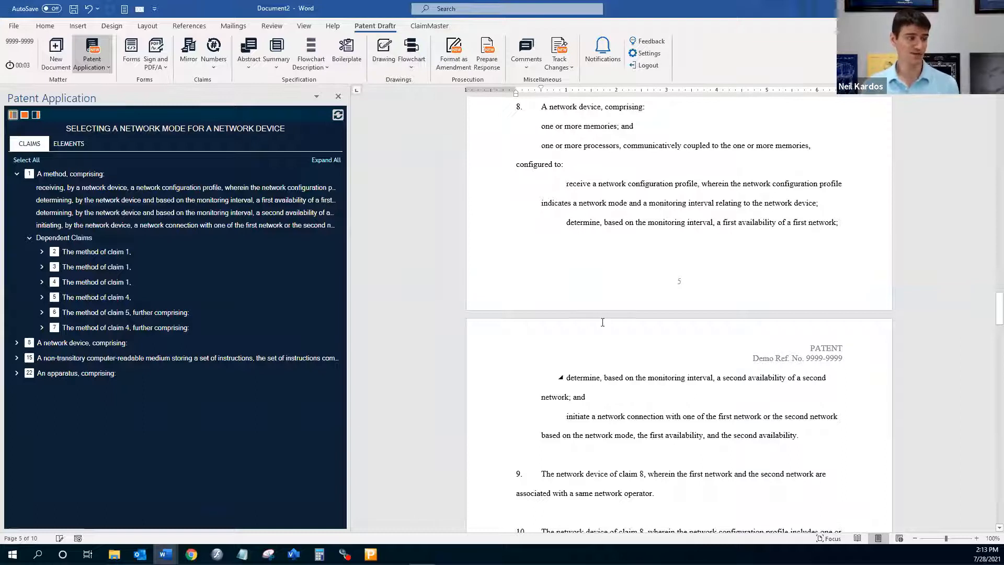
pyautogui.keyDown('shift'); pyautogui.click(542, 128); pyautogui.keyUp('shift')
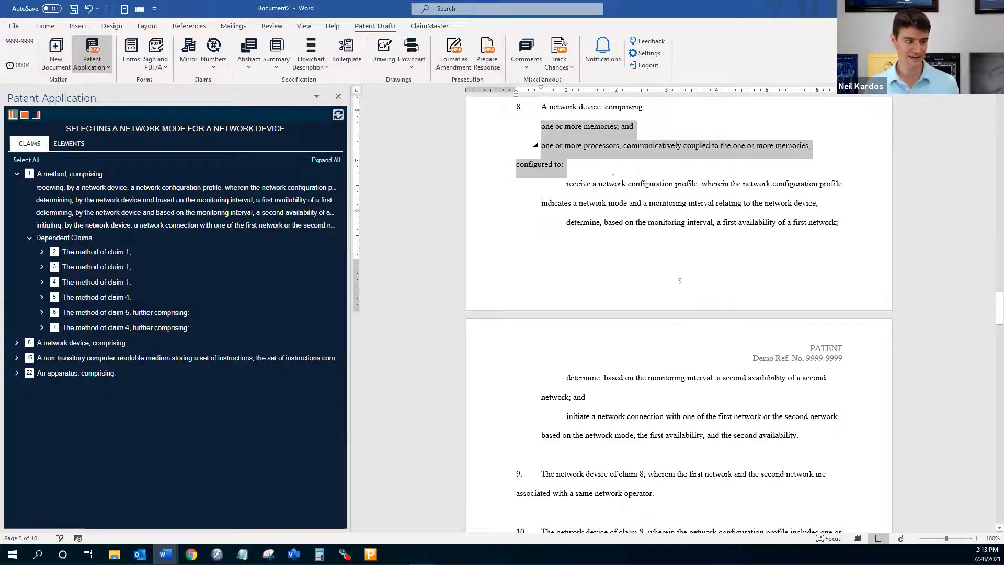
pyautogui.scroll(-3, 630, 230)
pyautogui.click(635, 242)
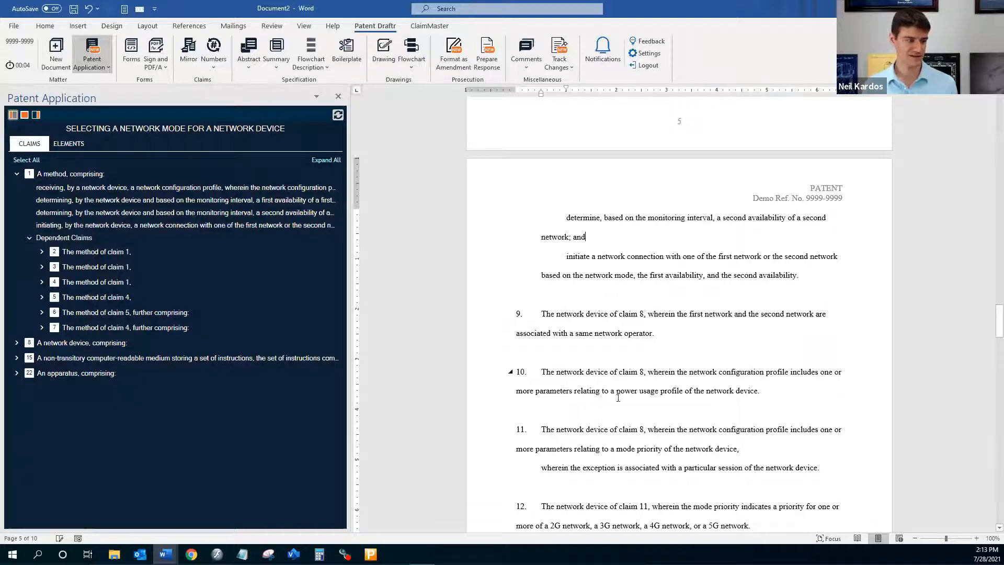
pyautogui.scroll(-3, 619, 397)
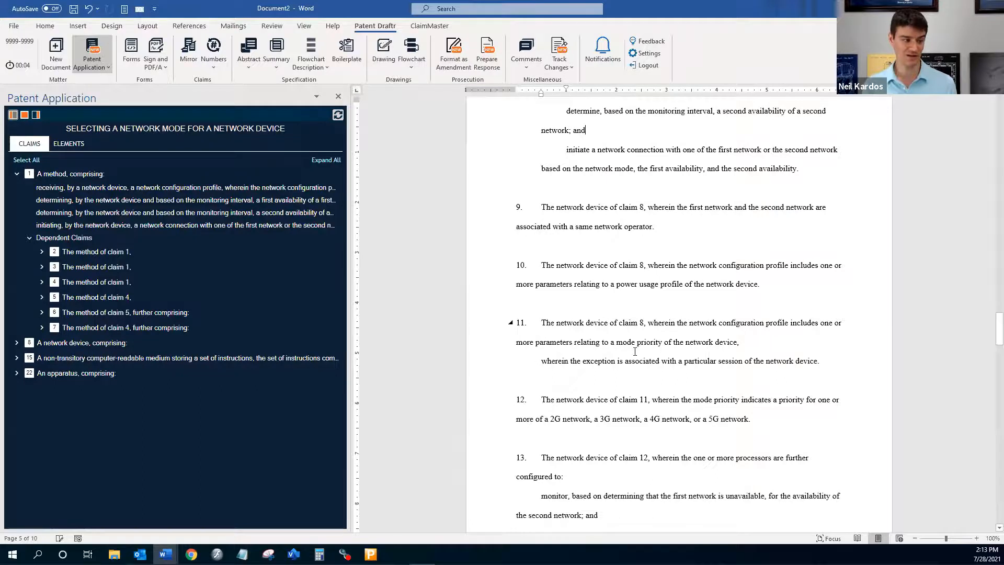
# Step: Compare the original method claims 4 to 7 with device claim 8, checking the device name in its preamble
pyautogui.scroll(12, 640, 356)
pyautogui.scroll(3, 635, 351)
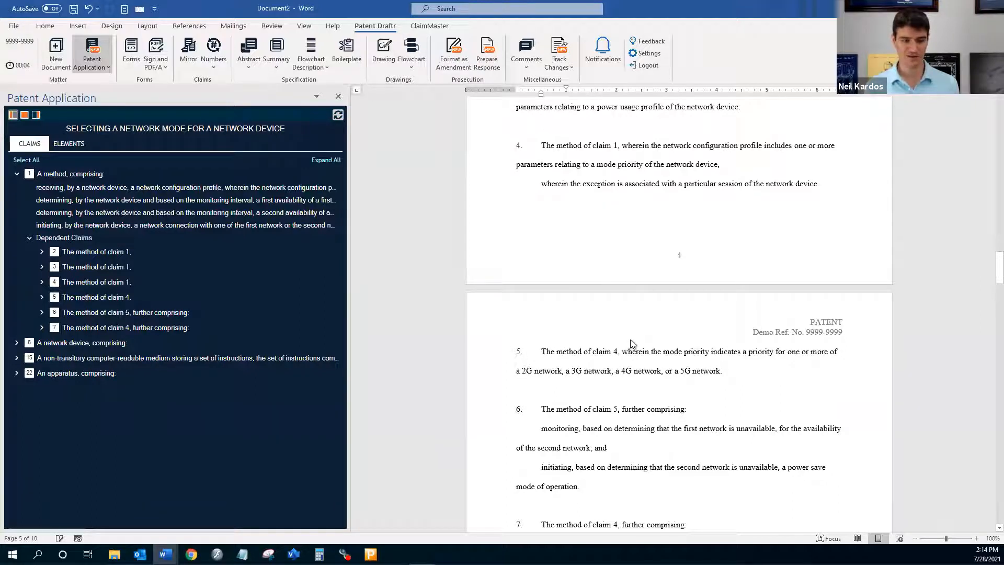
pyautogui.scroll(-12, 631, 343)
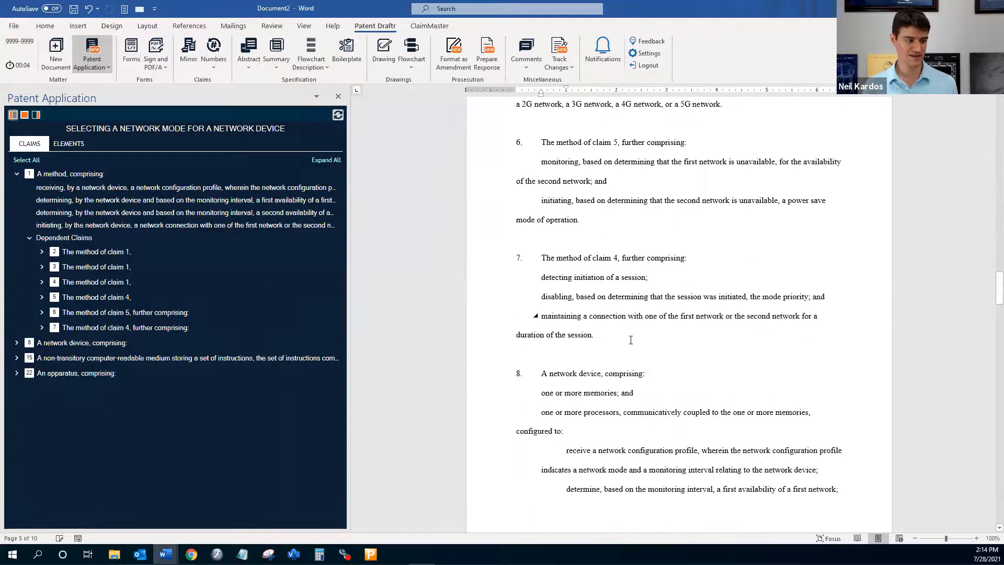
pyautogui.scroll(-2, 630, 339)
pyautogui.scroll(3, 625, 324)
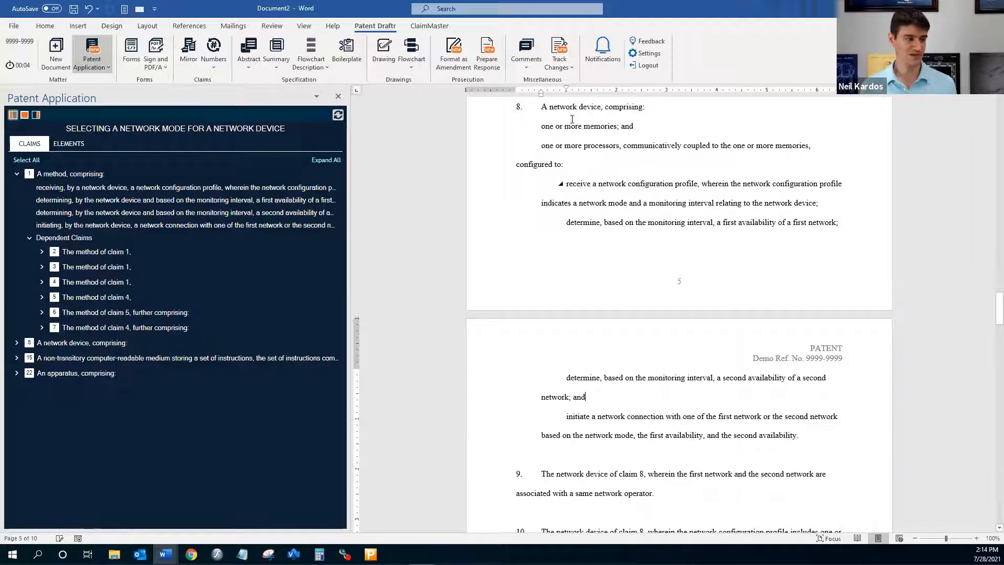
pyautogui.moveTo(549, 107); pyautogui.dragTo(602, 107)
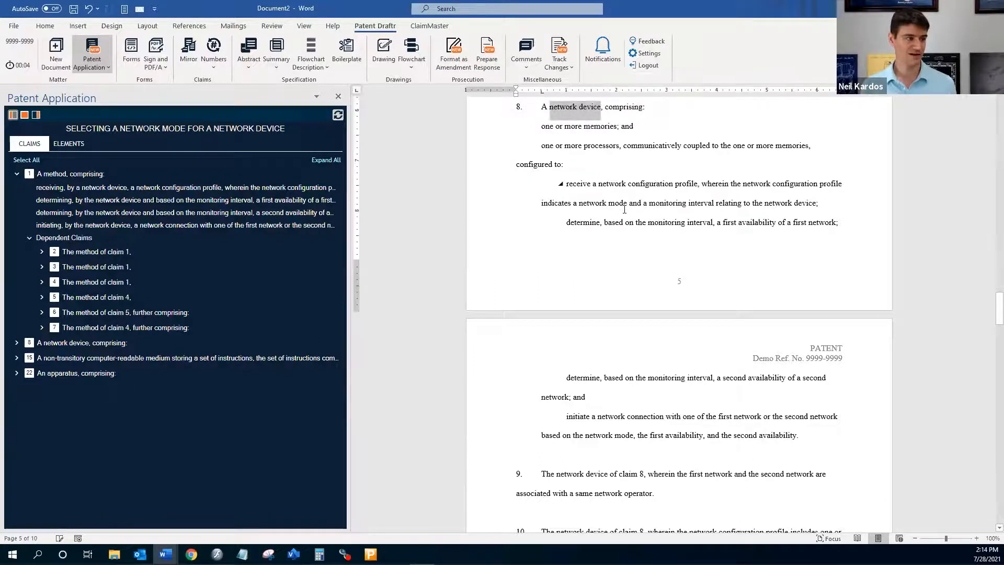
# Step: Read through claim 14 and the mirrored non-transitory computer-readable medium claims 15 to 21
pyautogui.scroll(-15, 624, 209)
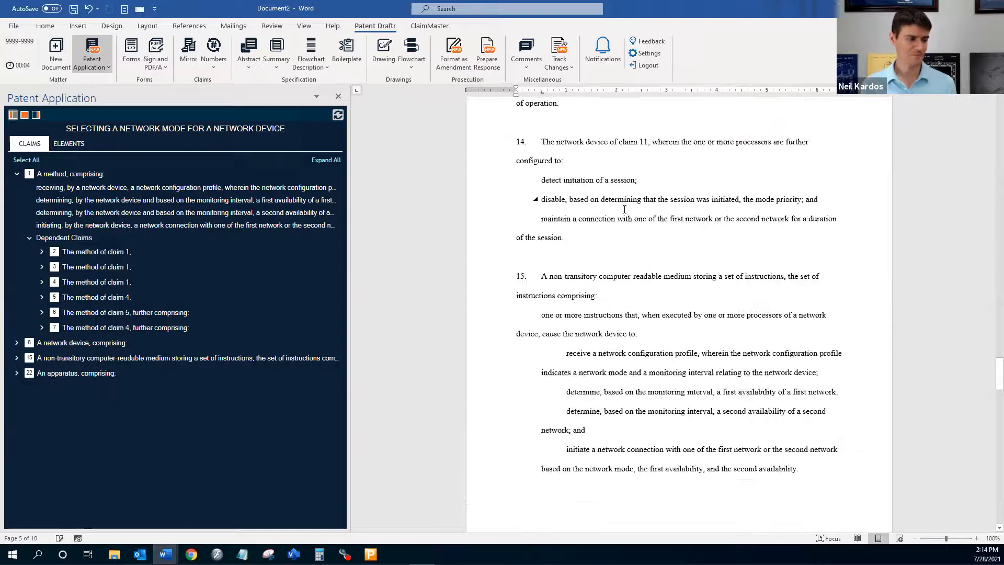
pyautogui.scroll(-1, 624, 209)
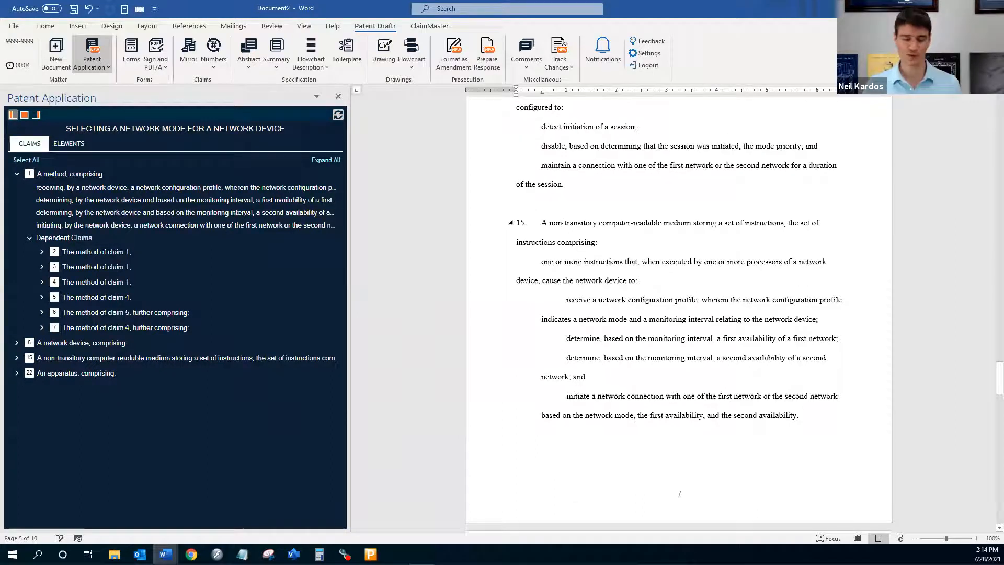
pyautogui.scroll(-1, 599, 225)
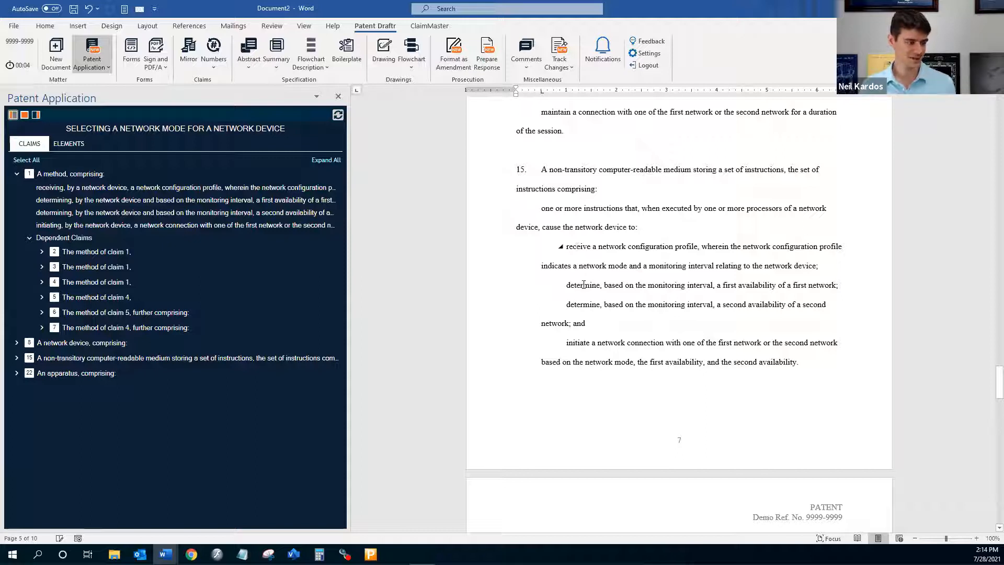
pyautogui.scroll(-1, 582, 343)
pyautogui.scroll(-2, 582, 343)
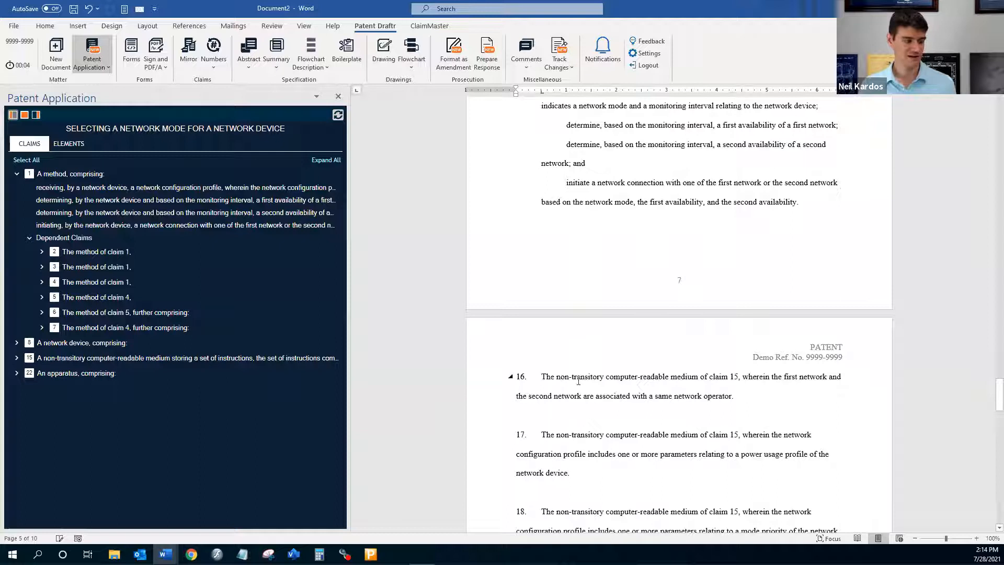
pyautogui.scroll(-2, 609, 375)
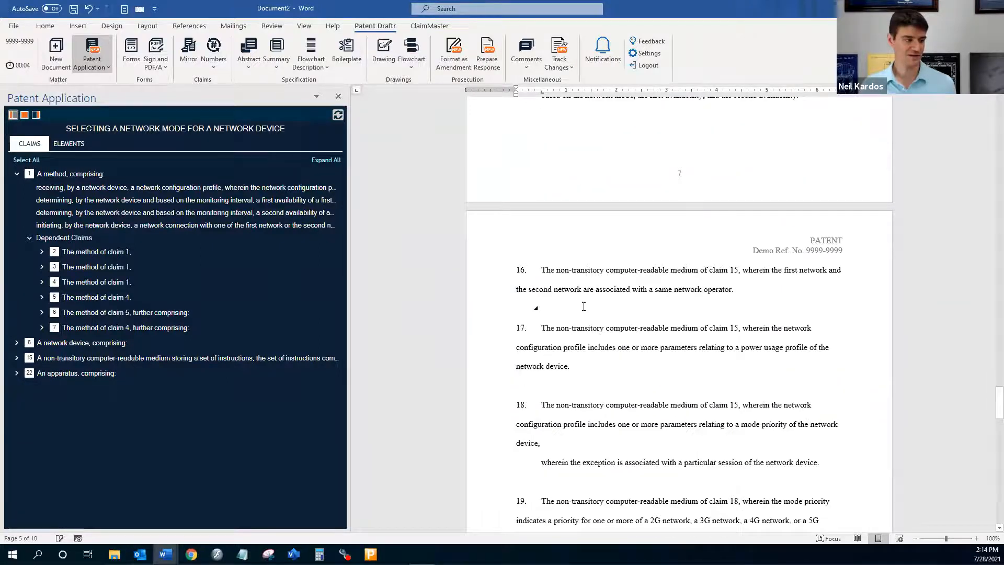
pyautogui.scroll(-9, 583, 306)
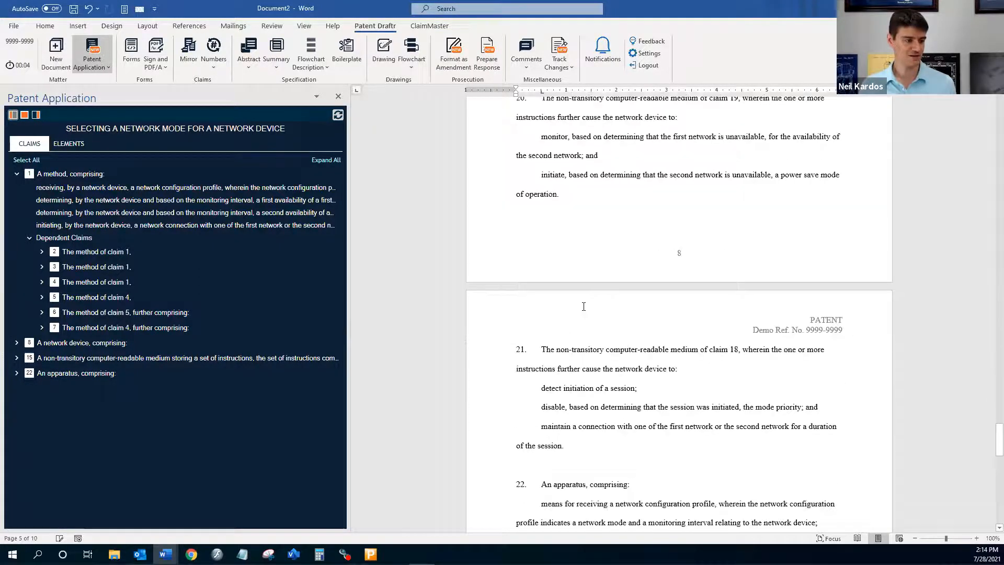
# Step: Read through the mirrored apparatus claims starting at claim 22, checking their means-for wording and dependencies
pyautogui.scroll(-4, 584, 306)
pyautogui.scroll(-1, 584, 307)
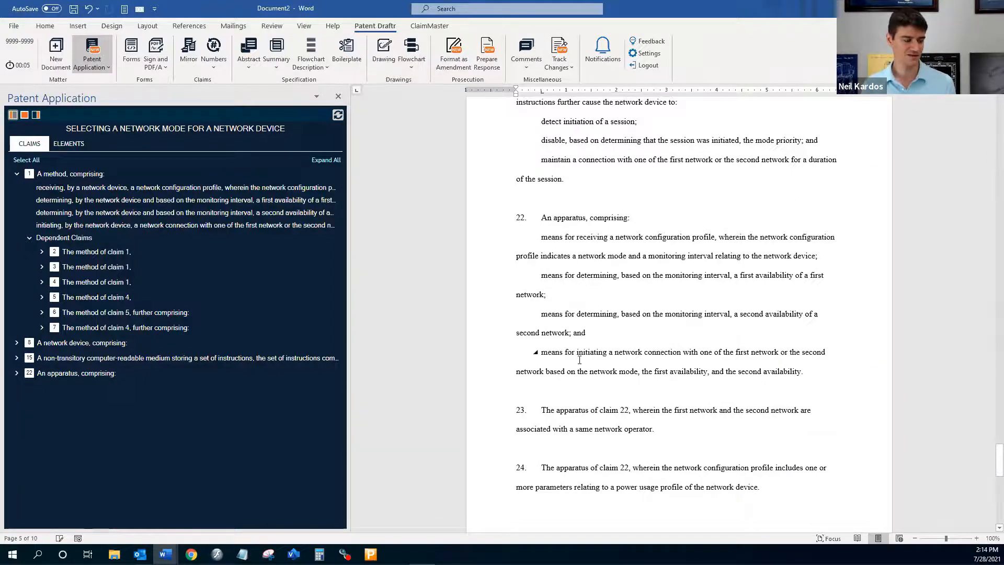
pyautogui.scroll(-6, 610, 363)
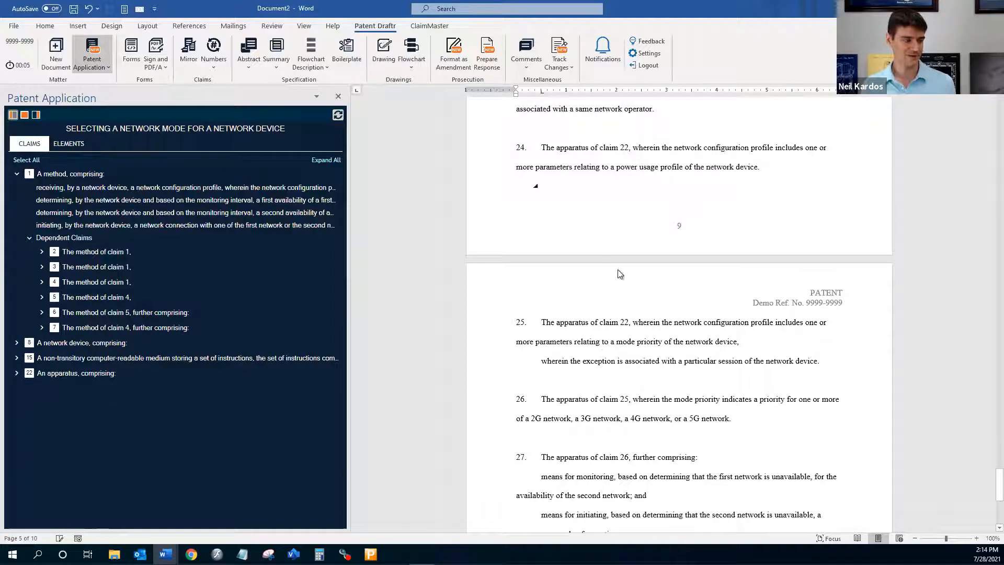
# Step: Delete method claim 7, the dependent claim about detecting initiation of a session, from the original method claim set
pyautogui.scroll(2, 622, 333)
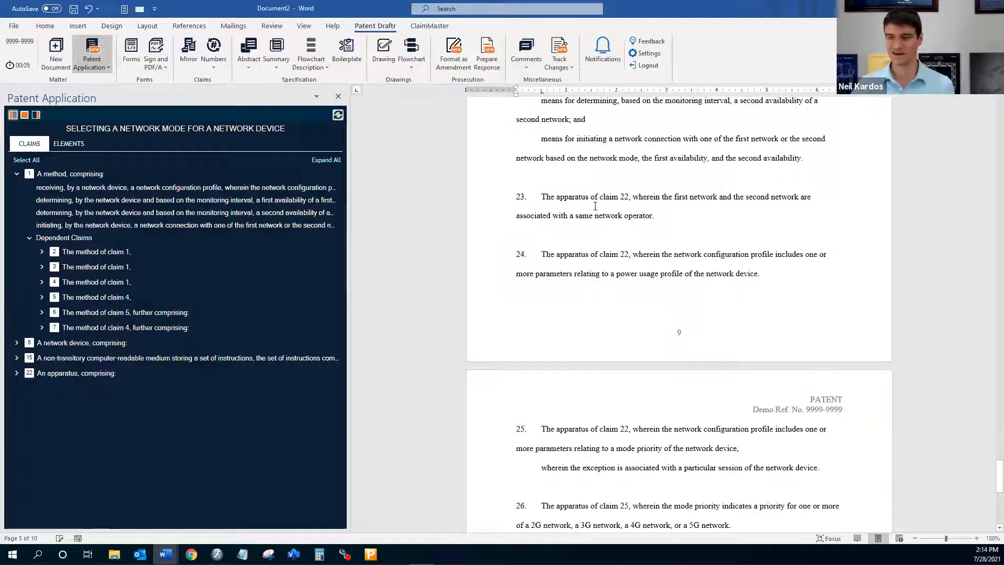
pyautogui.scroll(7, 587, 198)
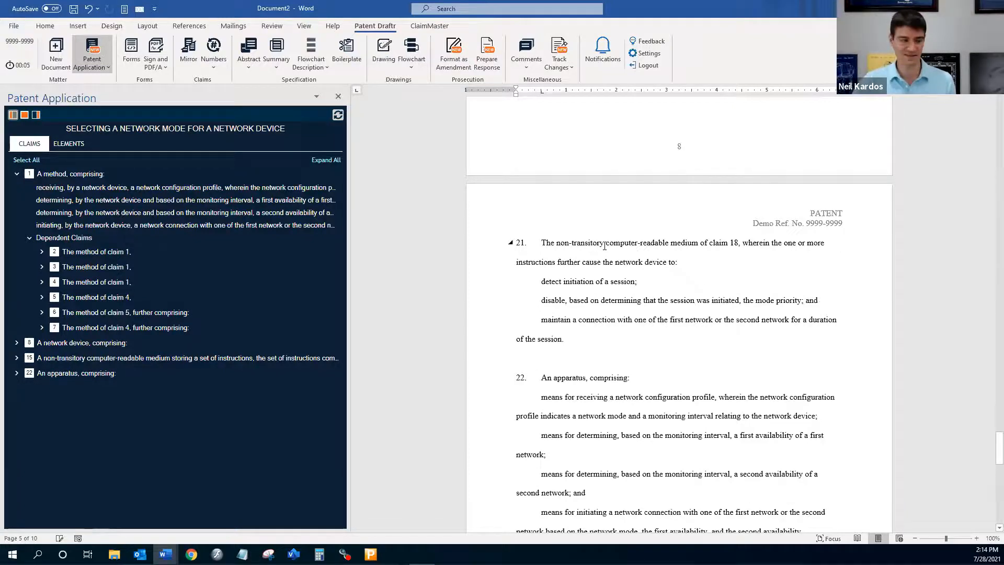
pyautogui.scroll(4, 604, 245)
pyautogui.scroll(19, 605, 246)
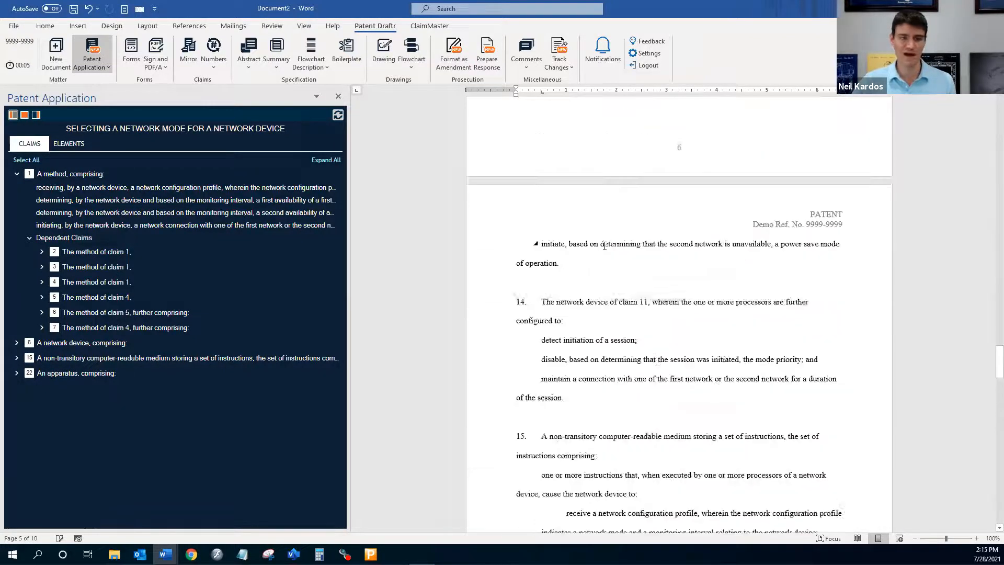
pyautogui.scroll(18, 604, 245)
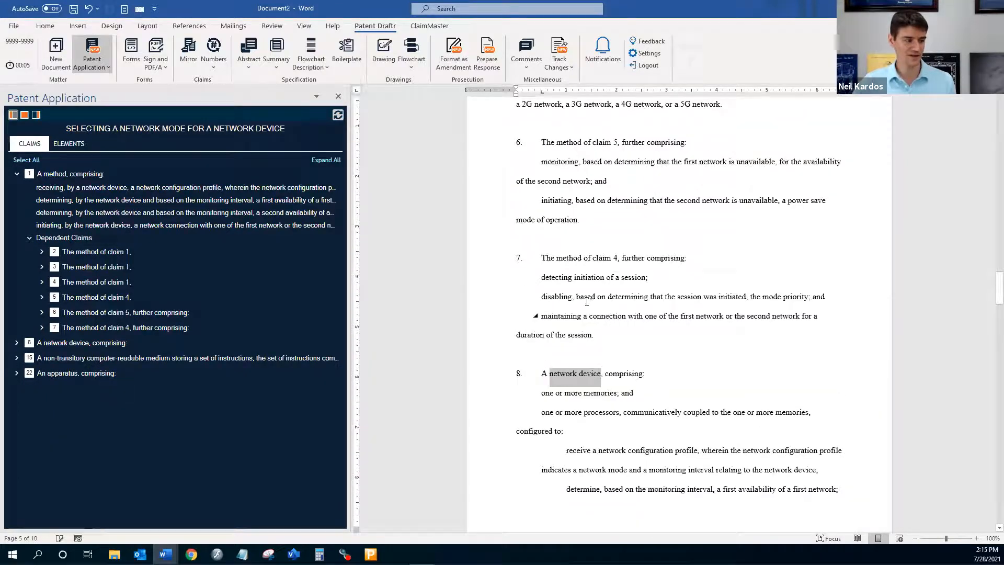
pyautogui.moveTo(587, 301); pyautogui.dragTo(560, 240)
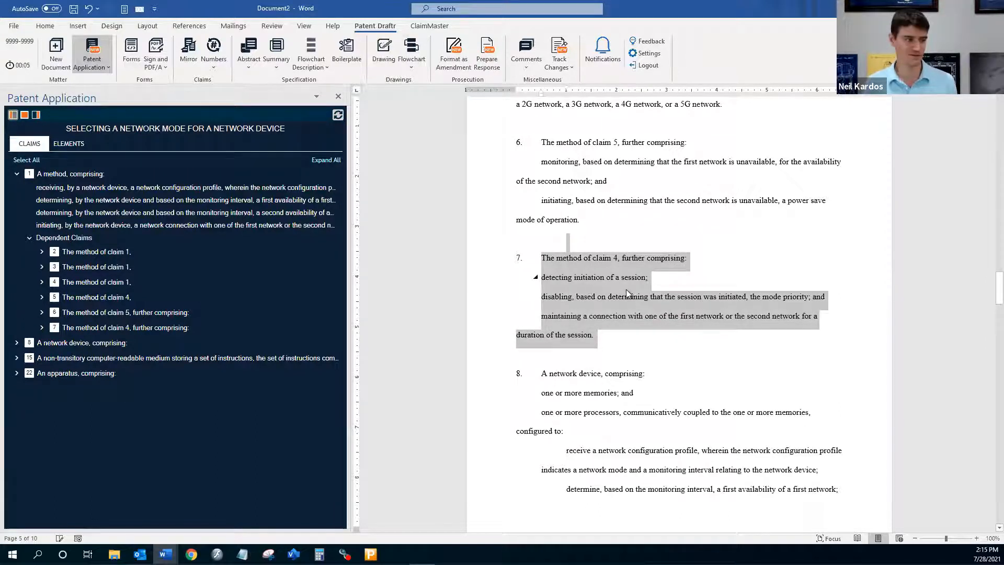
pyautogui.press('Delete')
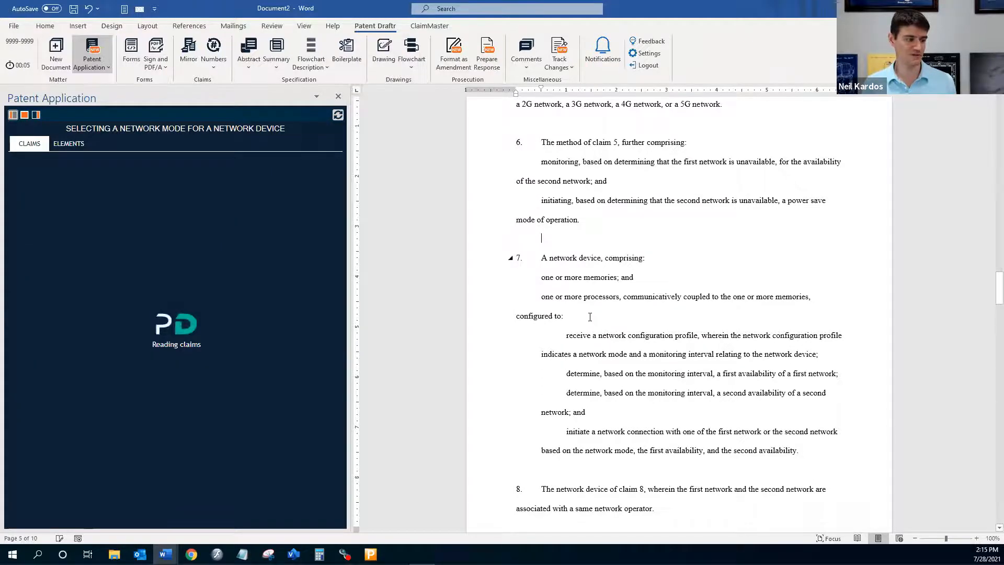
# Step: Update the claim numbers and dependencies throughout the claim set, and check the network device claim's dependents in the claim tree
pyautogui.scroll(-3, 549, 325)
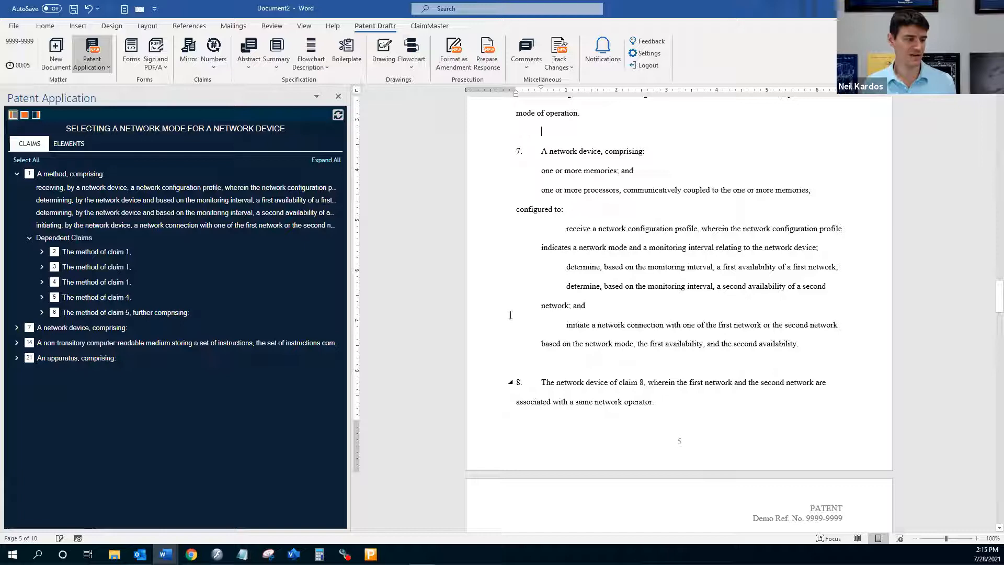
pyautogui.click(211, 70)
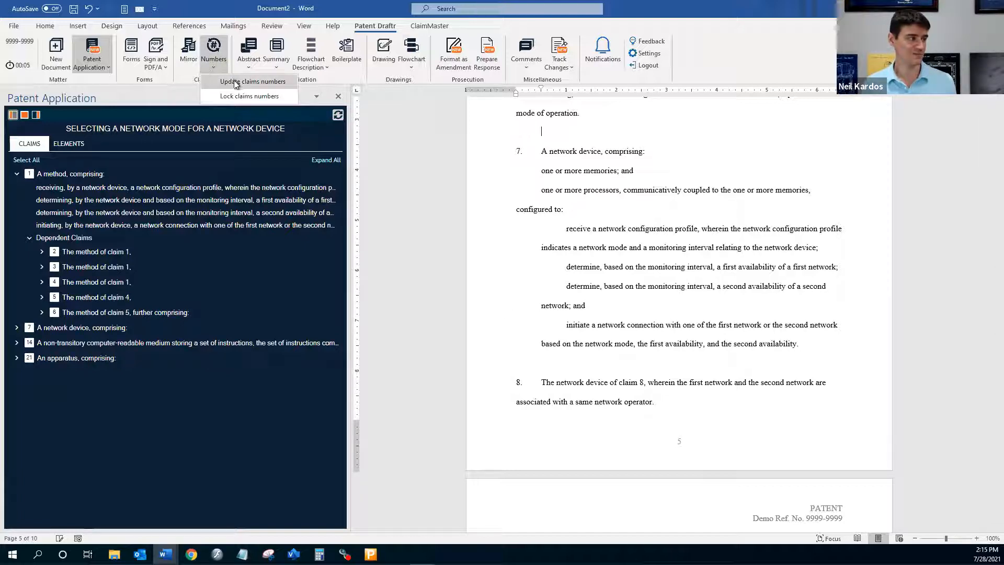
pyautogui.click(235, 83)
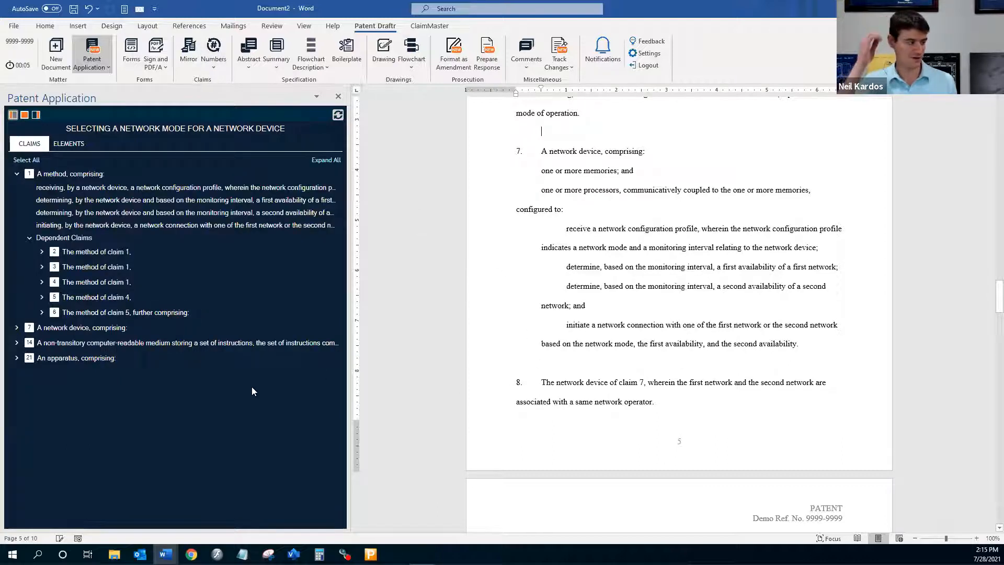
pyautogui.click(17, 327)
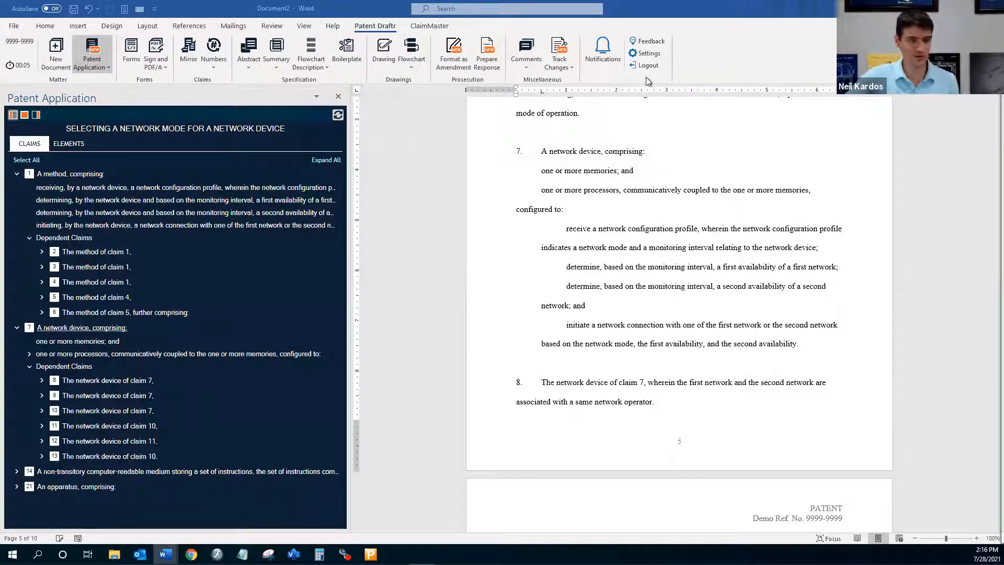
pyautogui.click(337, 96)
pyautogui.click(400, 170)
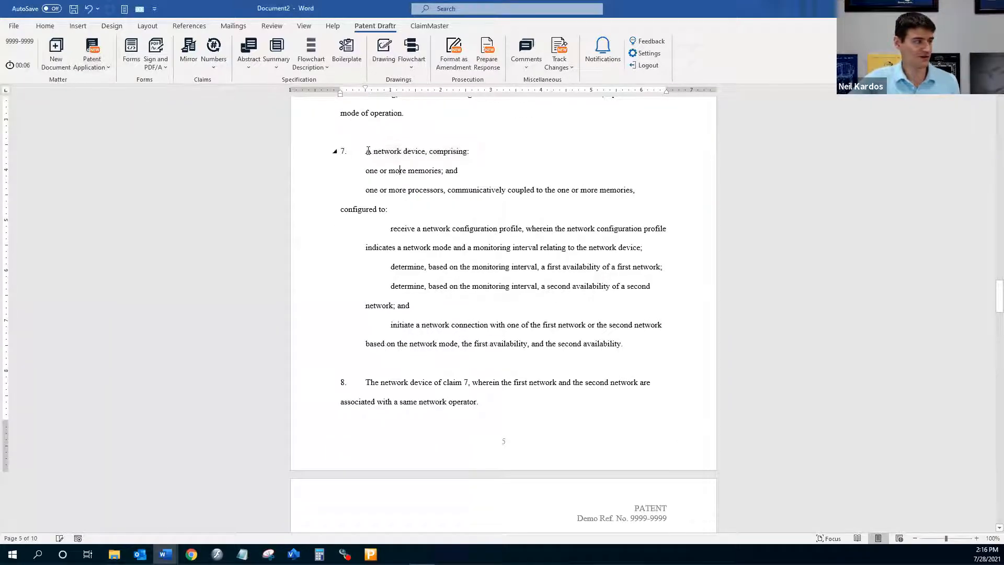
# Step: Generate an abstract with separate sentences from method claim 1, using network device as the device name, and review its opening phrase
pyautogui.click(253, 67)
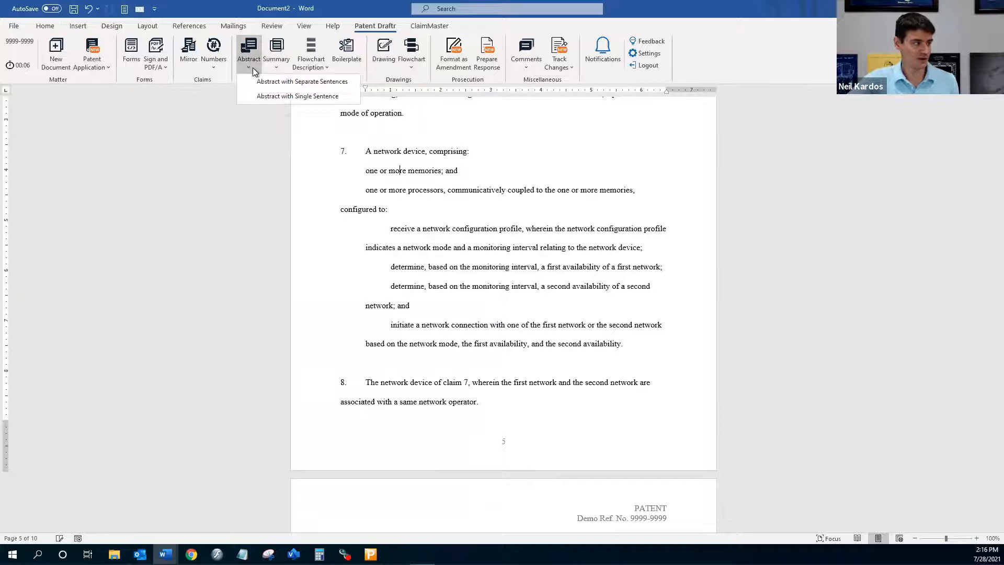
pyautogui.click(299, 82)
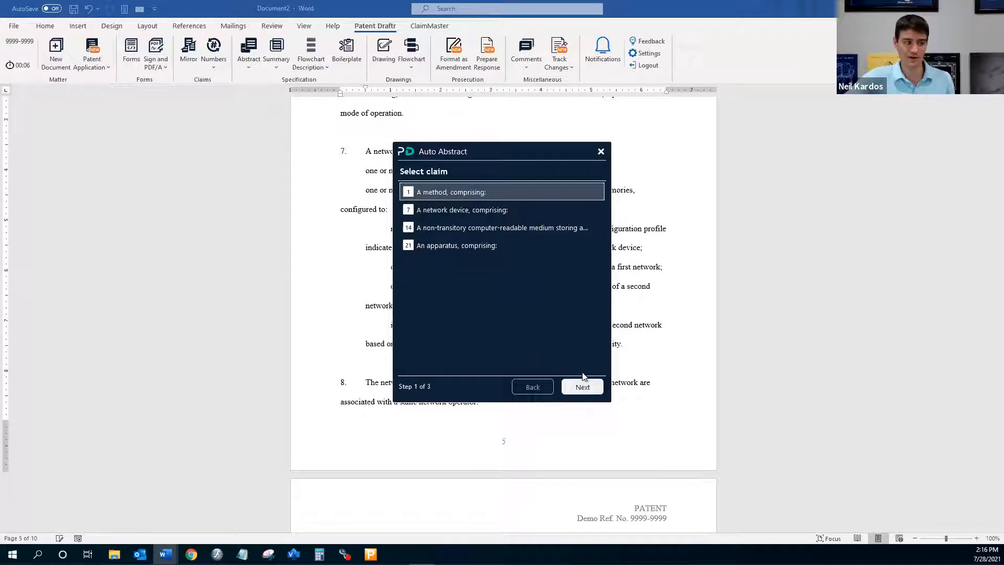
pyautogui.click(594, 382)
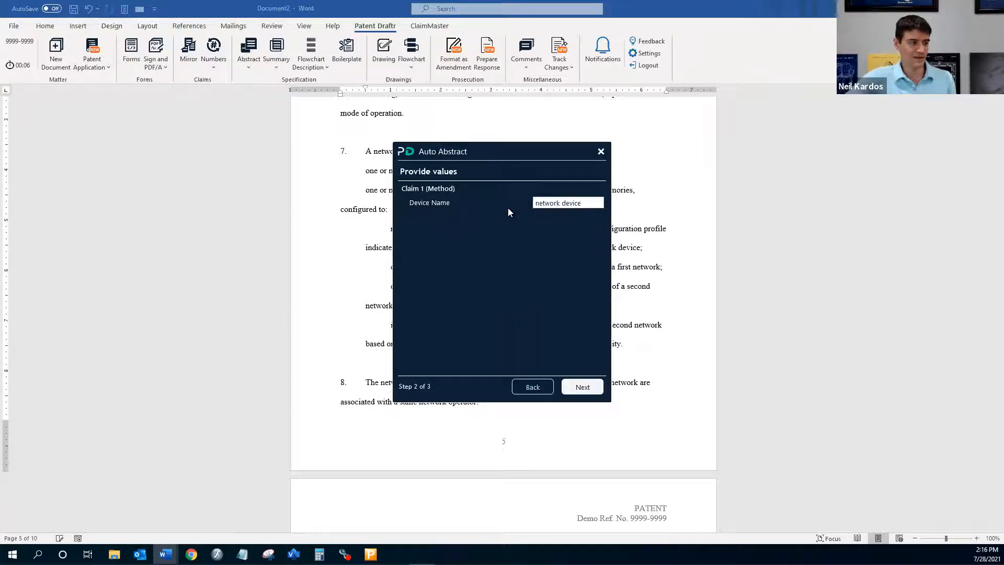
pyautogui.click(585, 386)
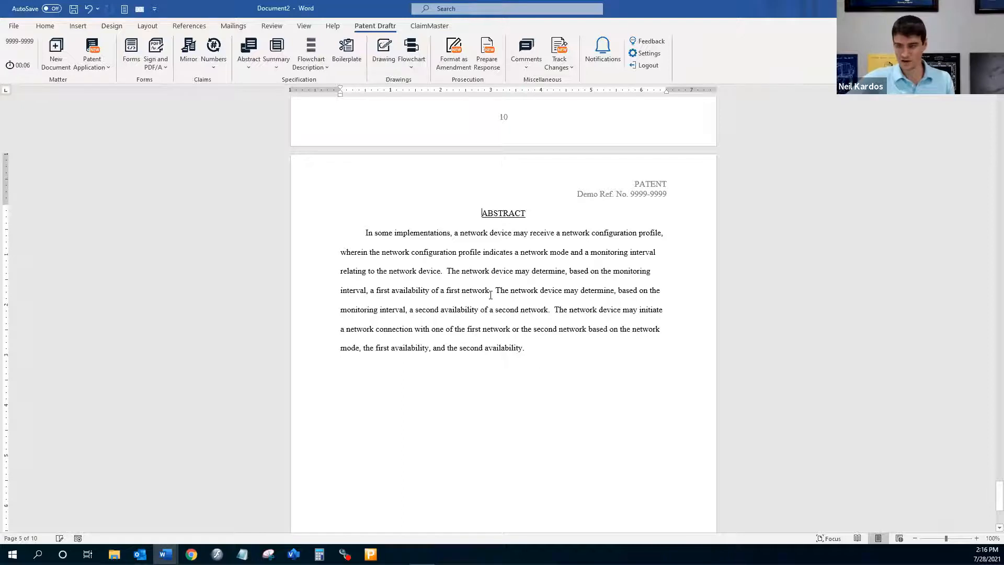
pyautogui.scroll(-2, 490, 295)
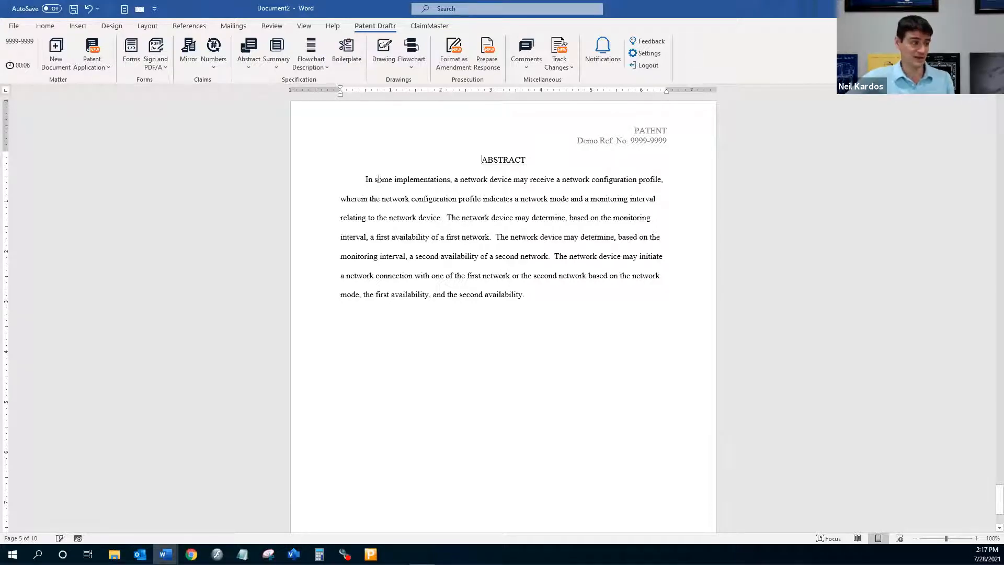
pyautogui.moveTo(365, 179); pyautogui.dragTo(455, 179)
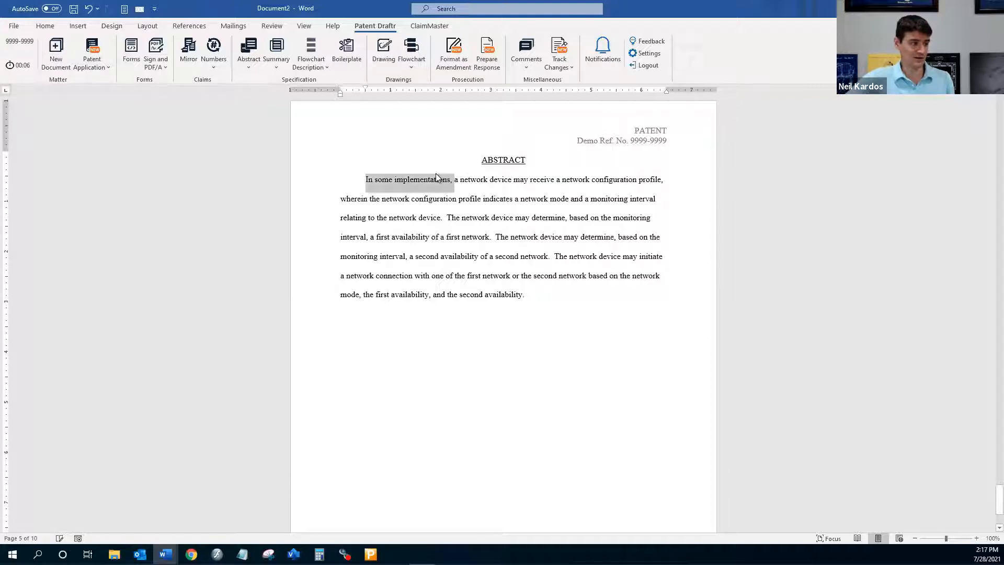
pyautogui.click(468, 204)
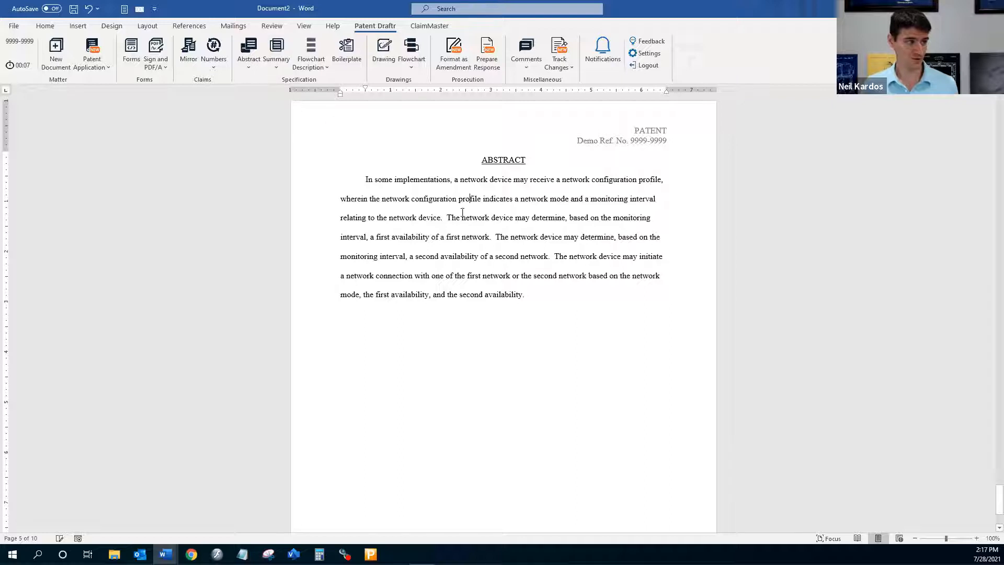
# Step: Generate a Generic - Summary from the method, device, computer-readable medium and means-for claims in the Summary section, and review its paragraphs
pyautogui.hotkey('ctrl', 'Home')
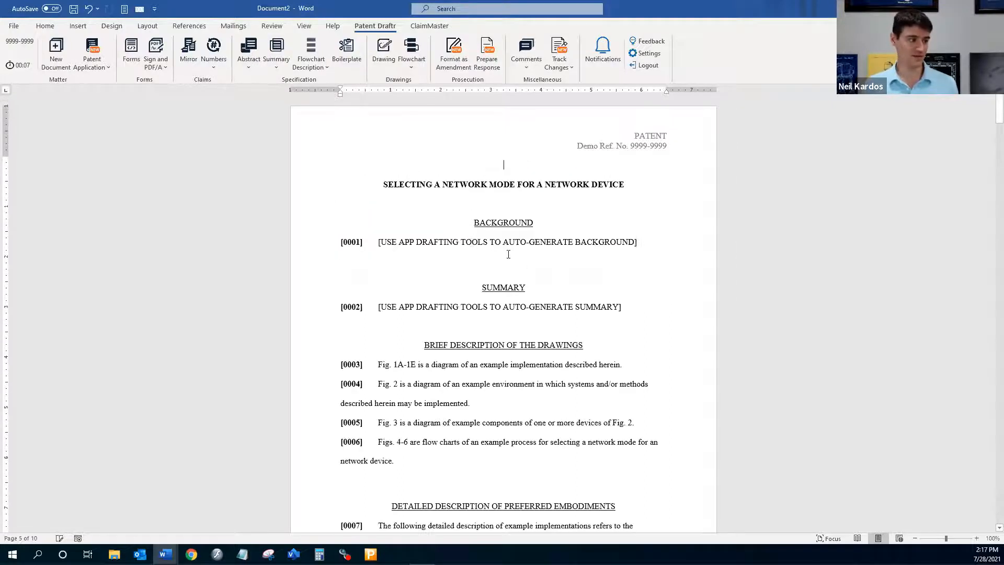
pyautogui.click(379, 309)
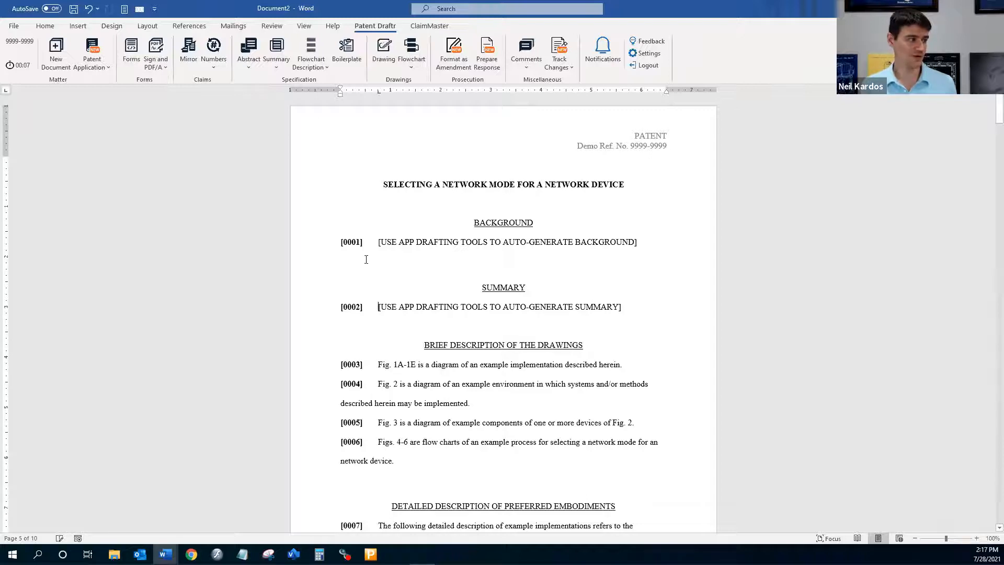
pyautogui.click(282, 69)
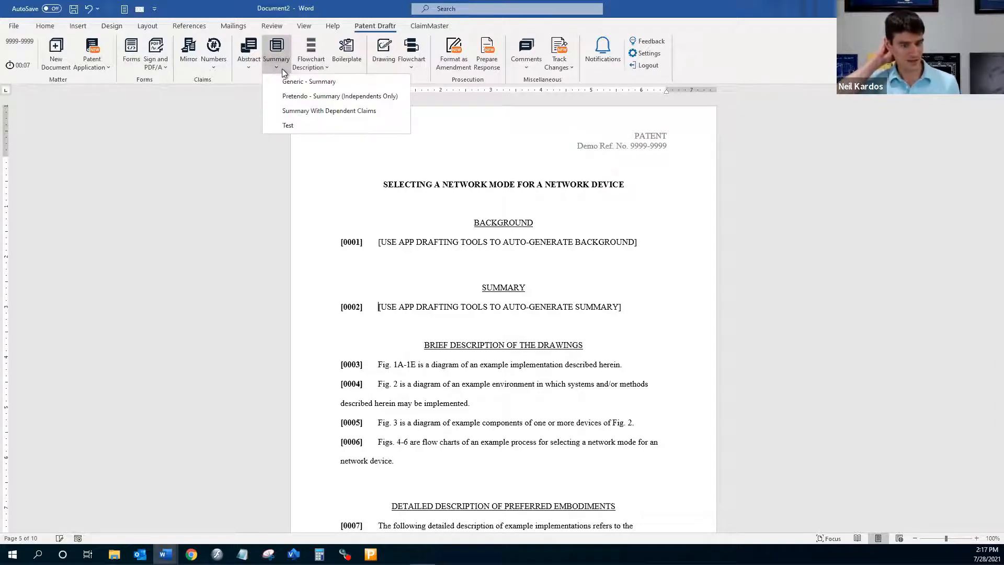
pyautogui.click(321, 83)
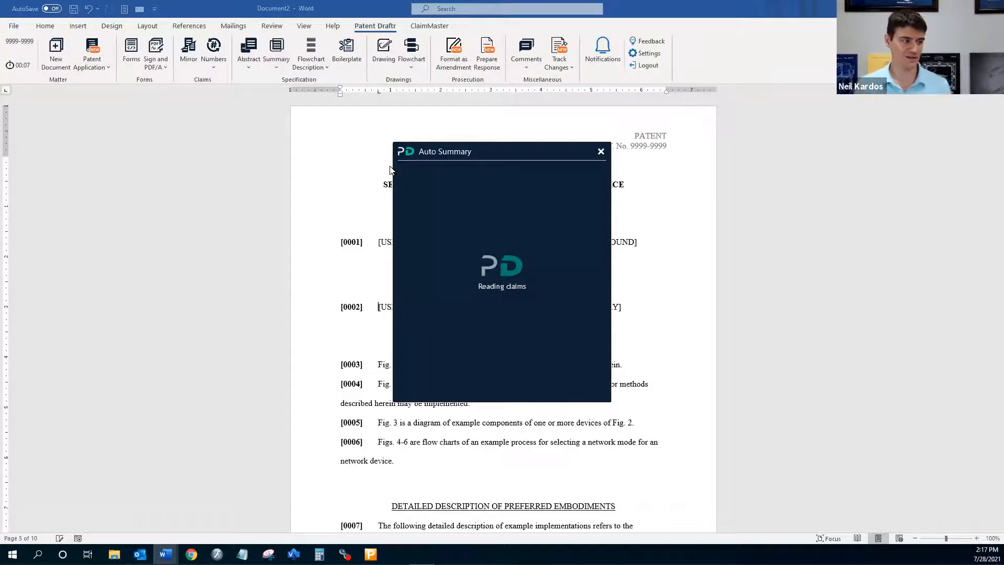
pyautogui.click(415, 189)
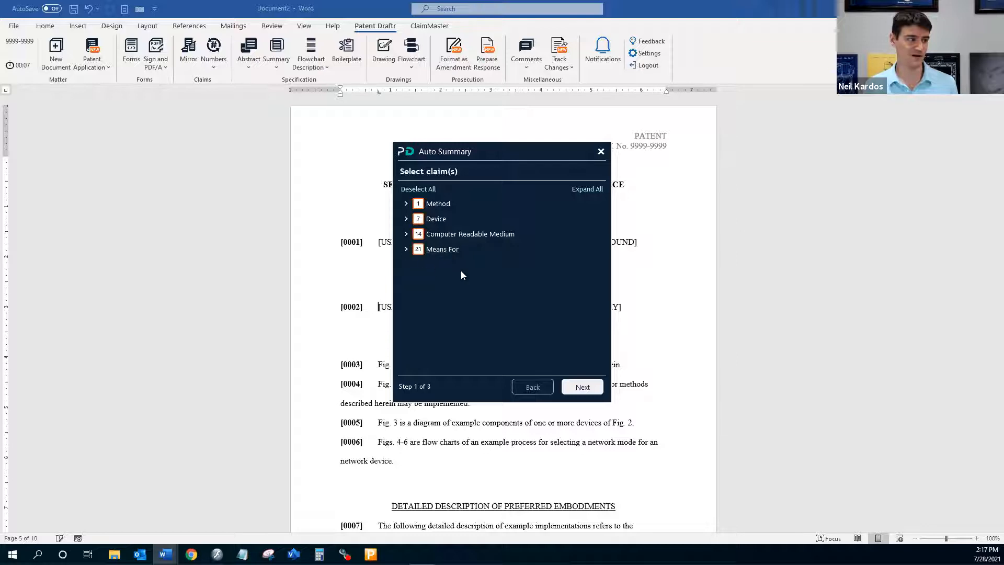
pyautogui.click(585, 387)
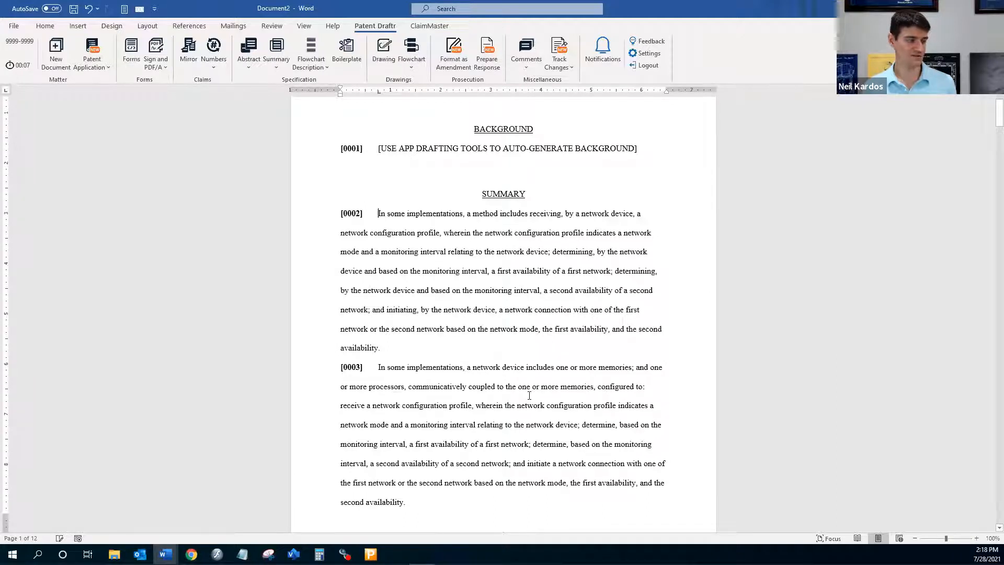
pyautogui.scroll(-2, 529, 396)
pyautogui.scroll(-5, 484, 371)
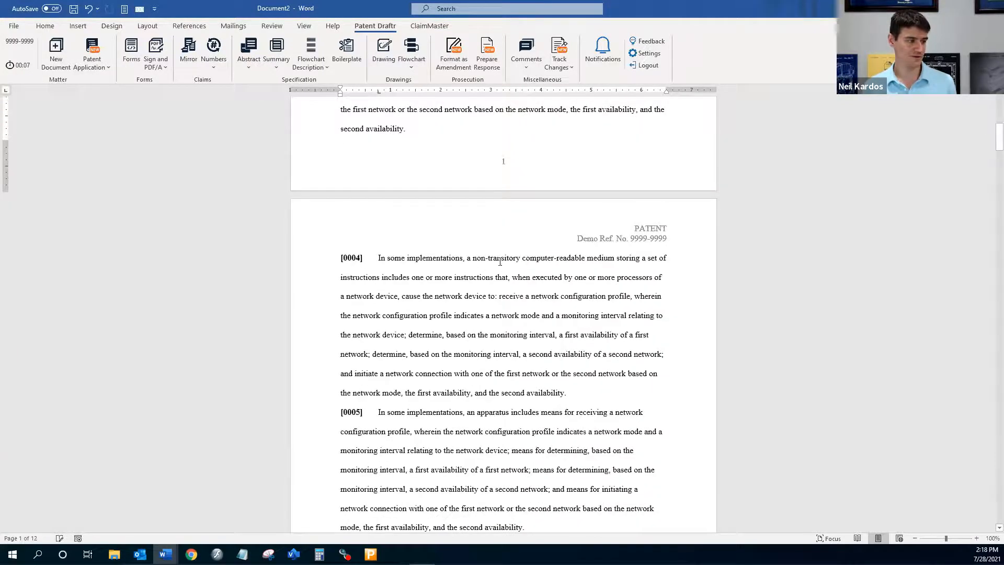
pyautogui.scroll(-2, 462, 279)
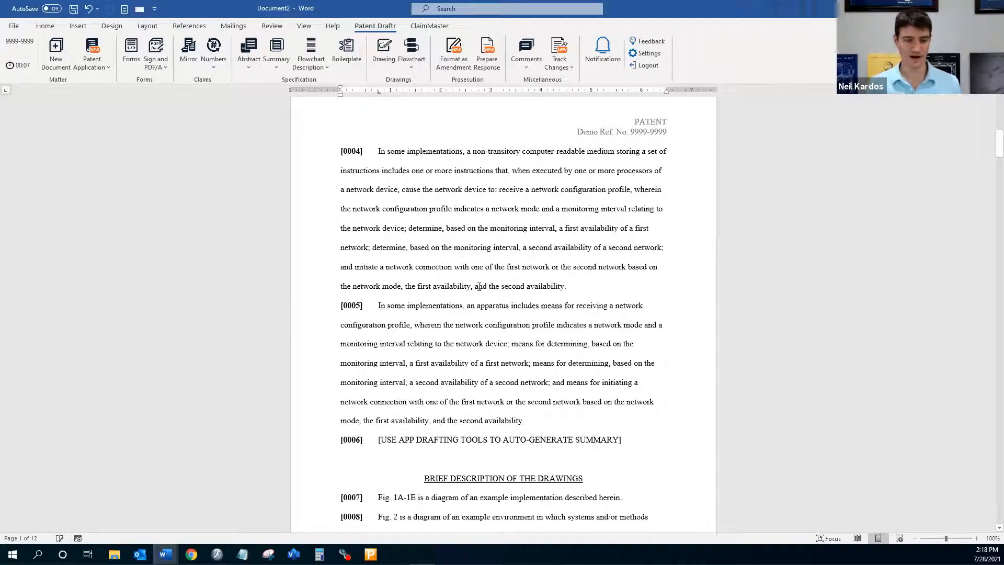
# Step: Insert the Internet of Things (IoT) boilerplate on a new paragraph in the Background section
pyautogui.scroll(10, 480, 266)
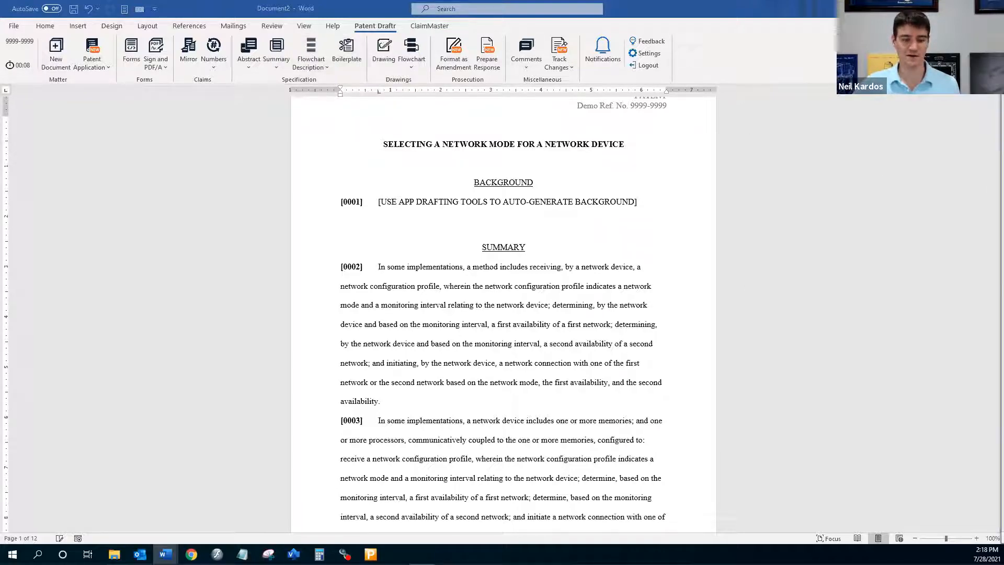
pyautogui.click(350, 59)
pyautogui.click(470, 203)
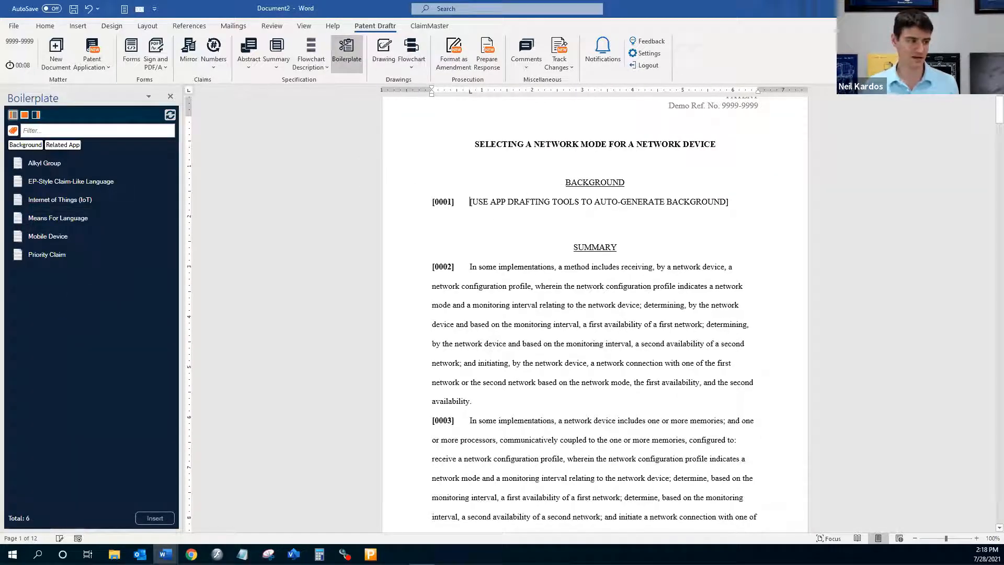
pyautogui.press('Return')
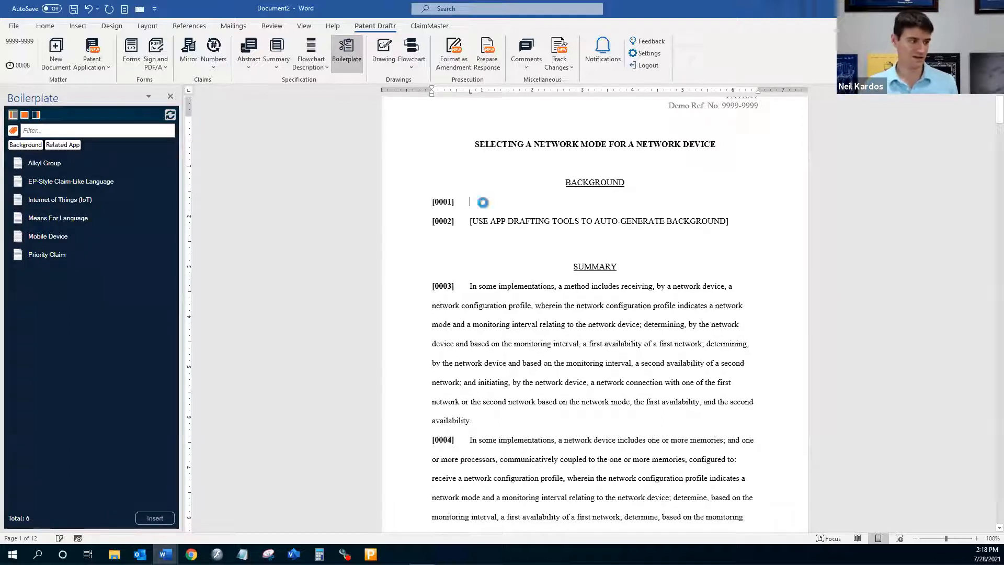
pyautogui.doubleClick(79, 202)
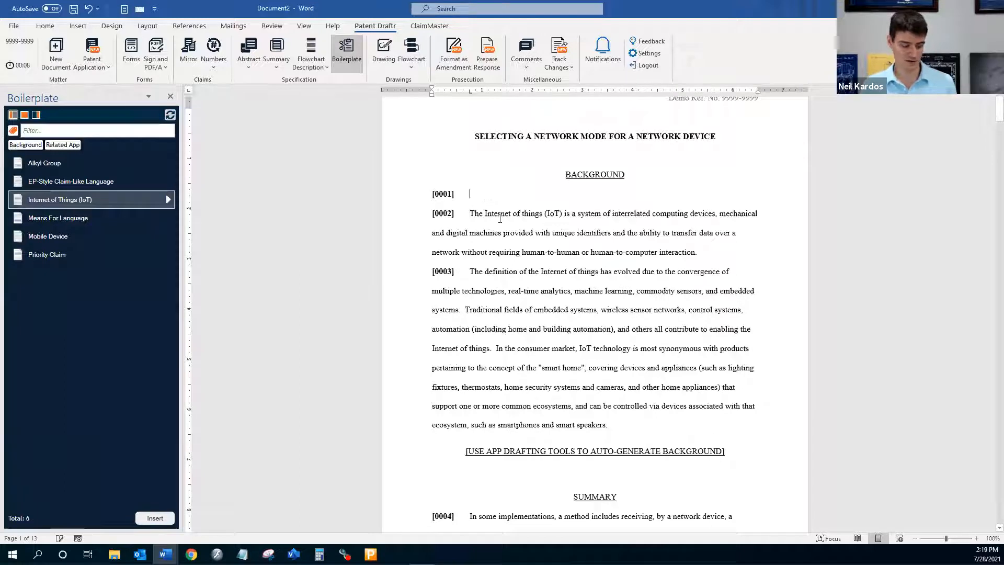
# Step: Remove the empty first paragraph and the auto-generate placeholder line from the Background section
pyautogui.press('Delete')
pyautogui.click(744, 432)
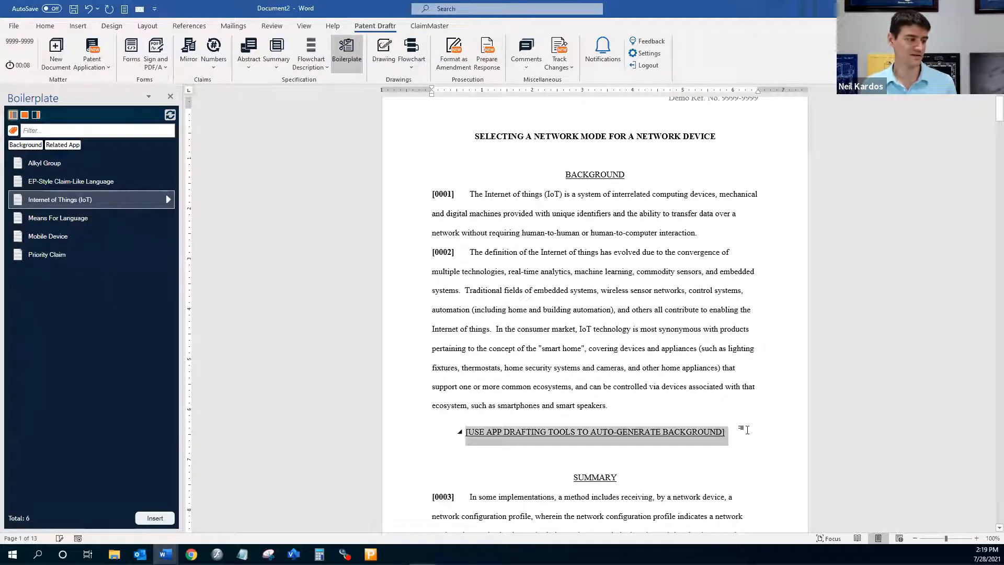
pyautogui.press('Delete')
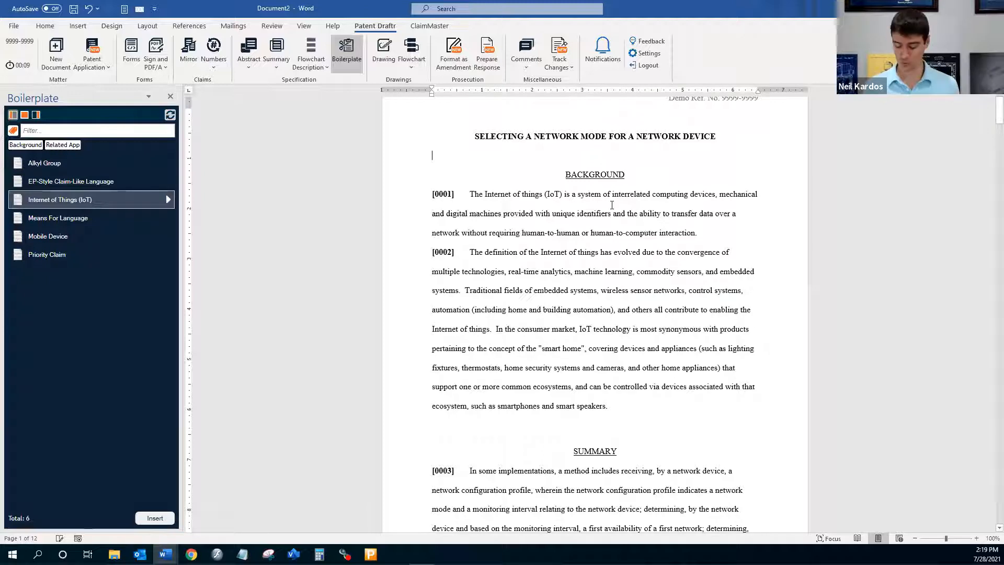
# Step: Add blank space between the title and the Background heading, and insert the Priority Claim boilerplate there
pyautogui.press('Return')
pyautogui.press('Return')
pyautogui.press('BackSpace')
pyautogui.click(577, 194)
pyautogui.press('BackSpace')
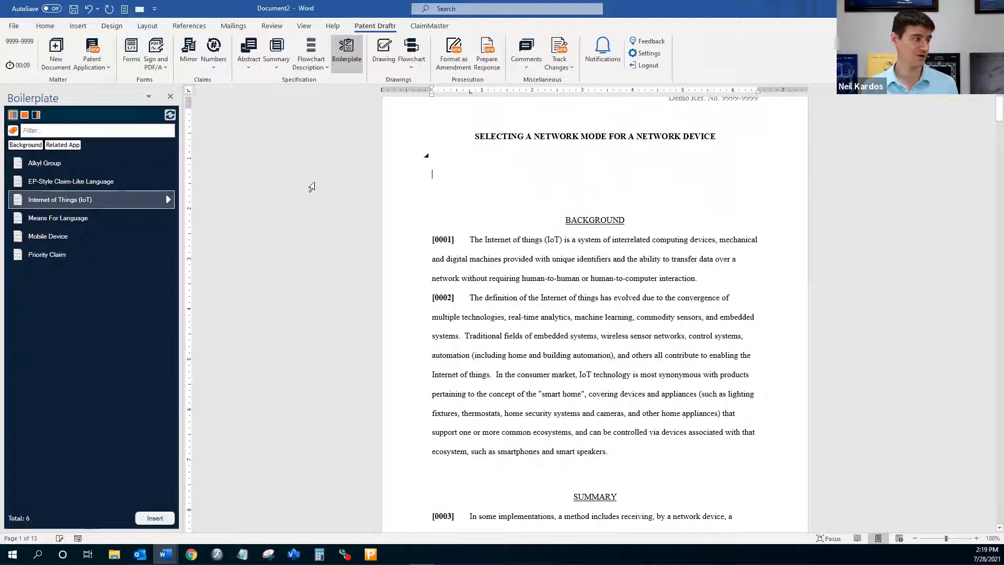
pyautogui.click(60, 258)
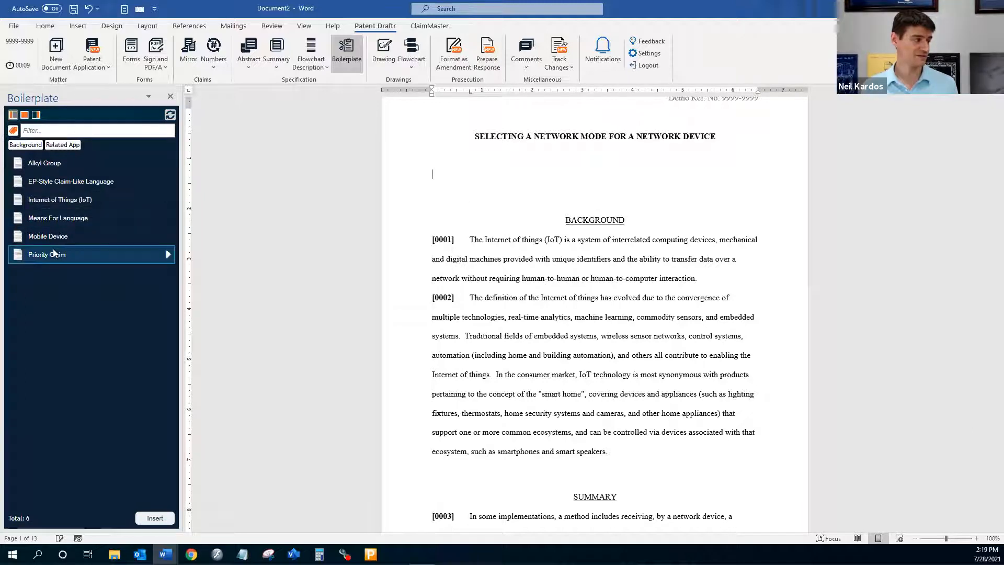
pyautogui.click(154, 519)
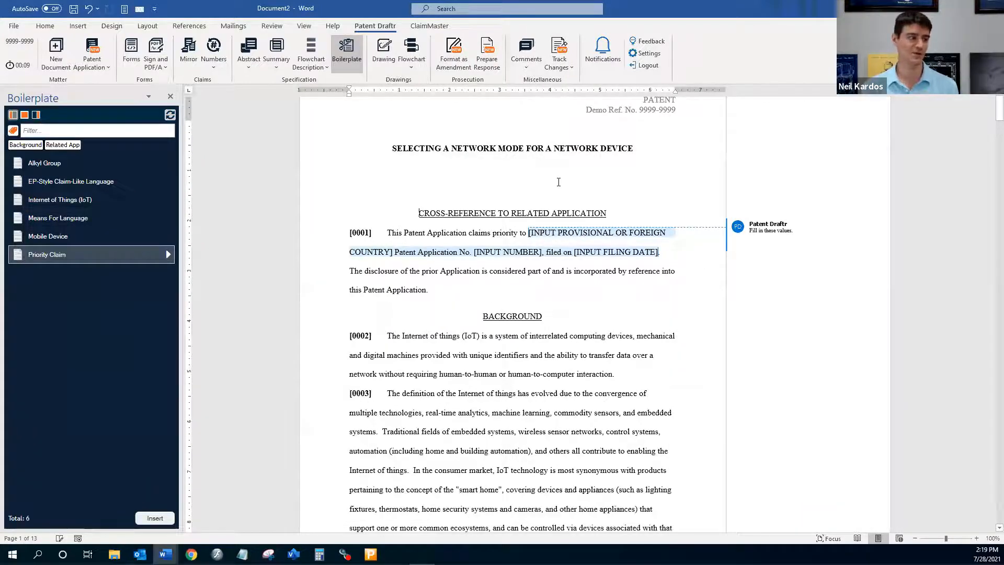
# Step: Remove the extra blank line above the Cross-Reference to Related Application heading and view the comment attached to the priority placeholders
pyautogui.hotkey('ctrl', 'z')
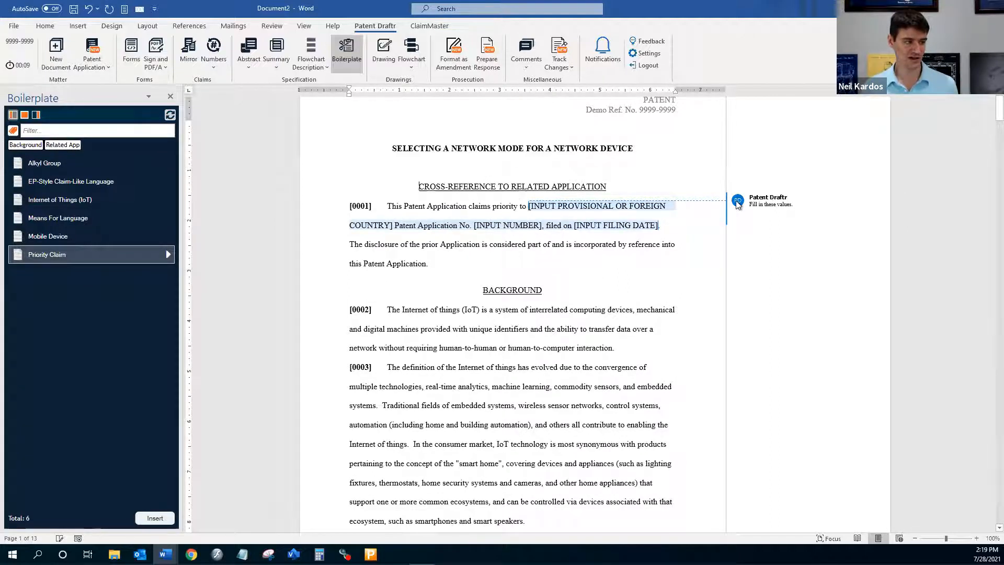
pyautogui.click(783, 201)
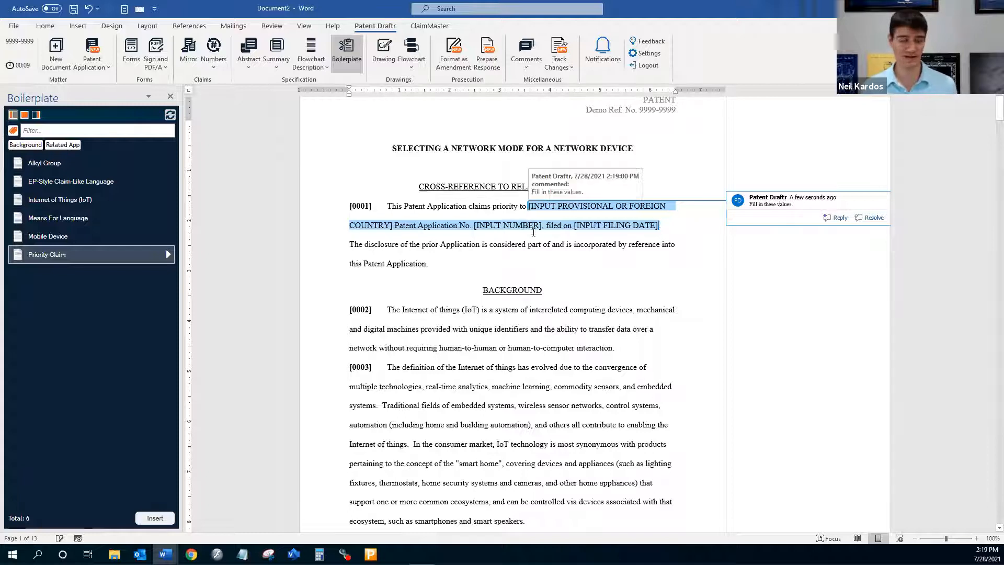
# Step: Insert the Mobile Device boilerplate with reference number 210 on a new paragraph at the end of the Background section
pyautogui.scroll(-1, 542, 324)
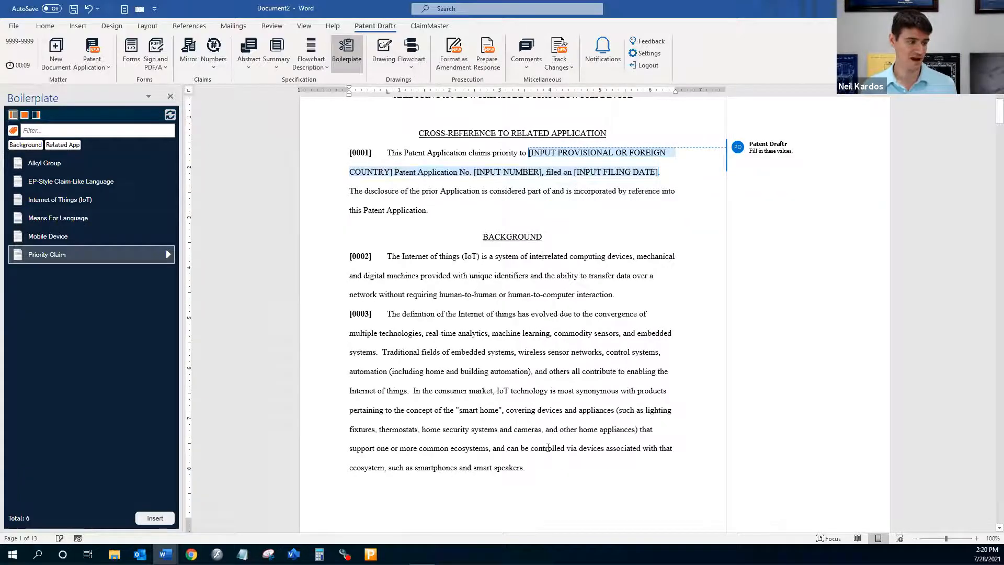
pyautogui.click(545, 471)
pyautogui.scroll(-2, 545, 469)
pyautogui.press('Return')
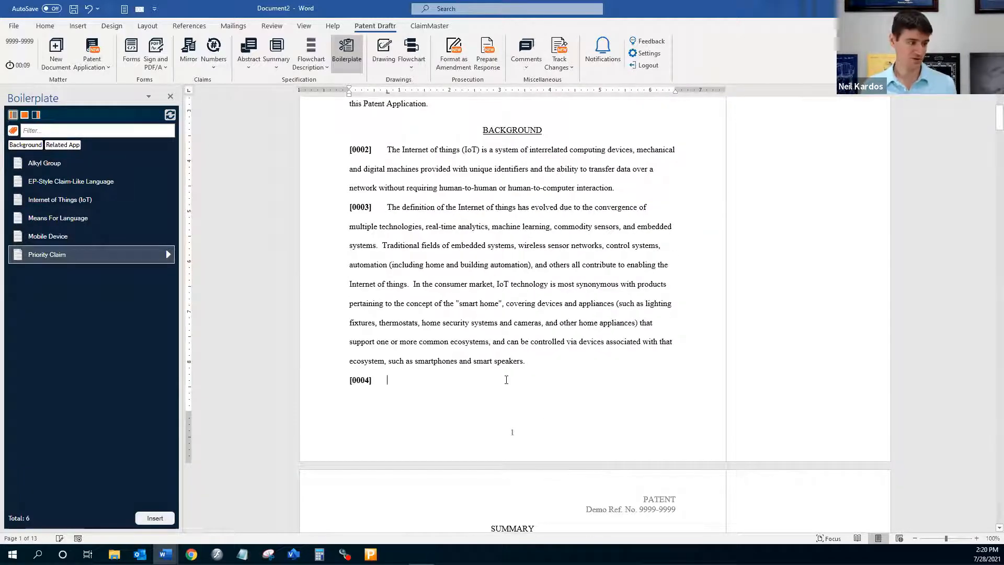
pyautogui.click(58, 239)
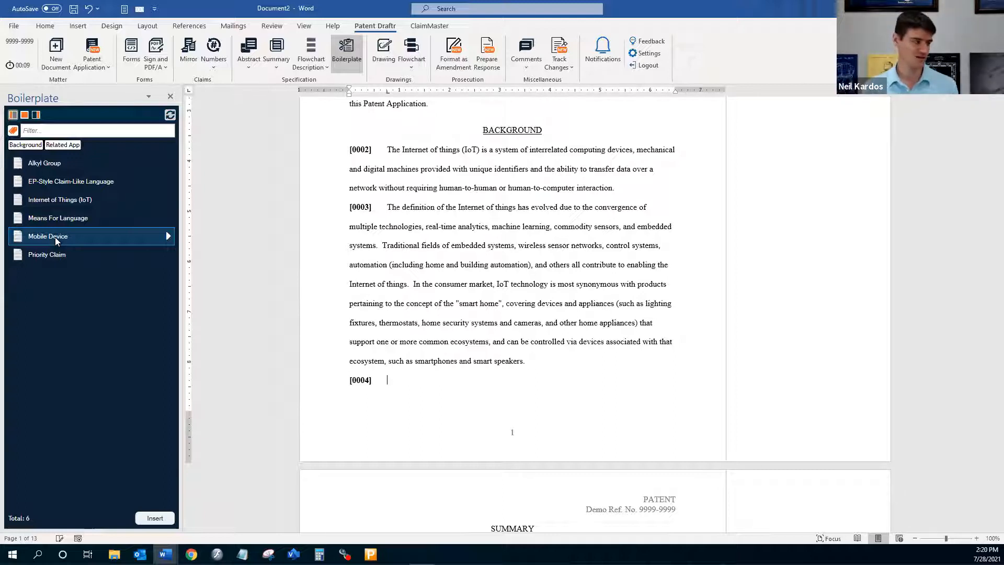
pyautogui.click(155, 518)
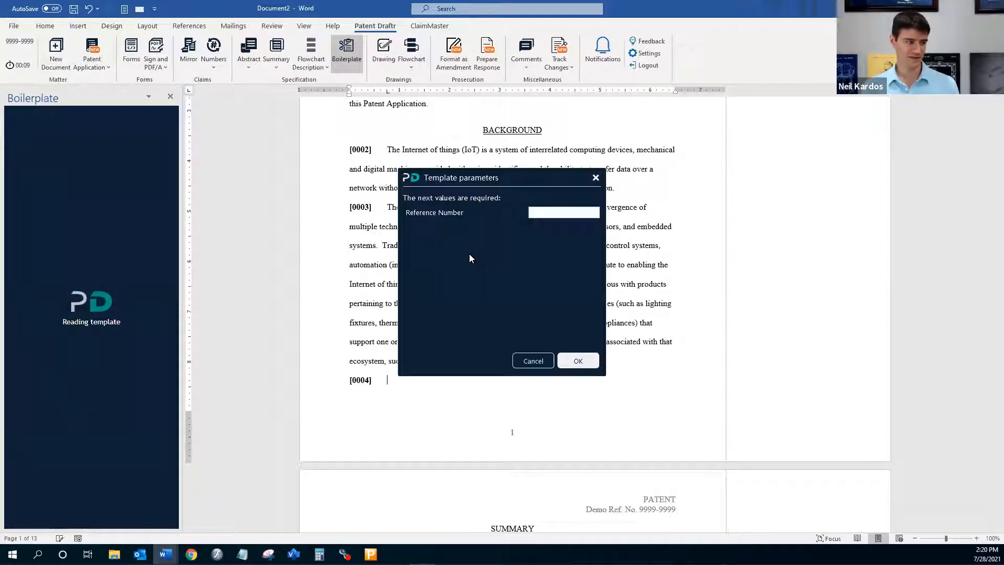
pyautogui.click(558, 213)
pyautogui.write('210')
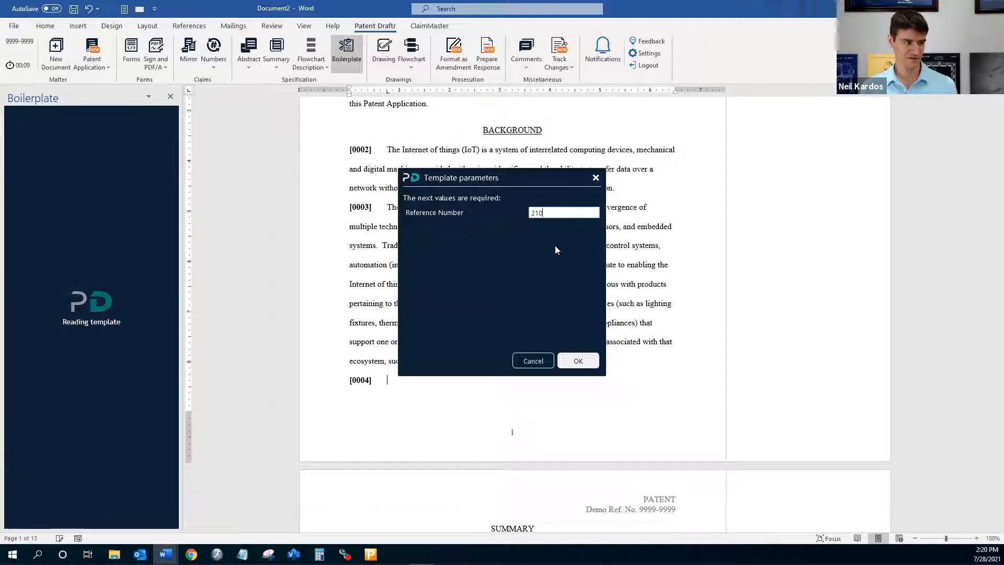
pyautogui.click(578, 361)
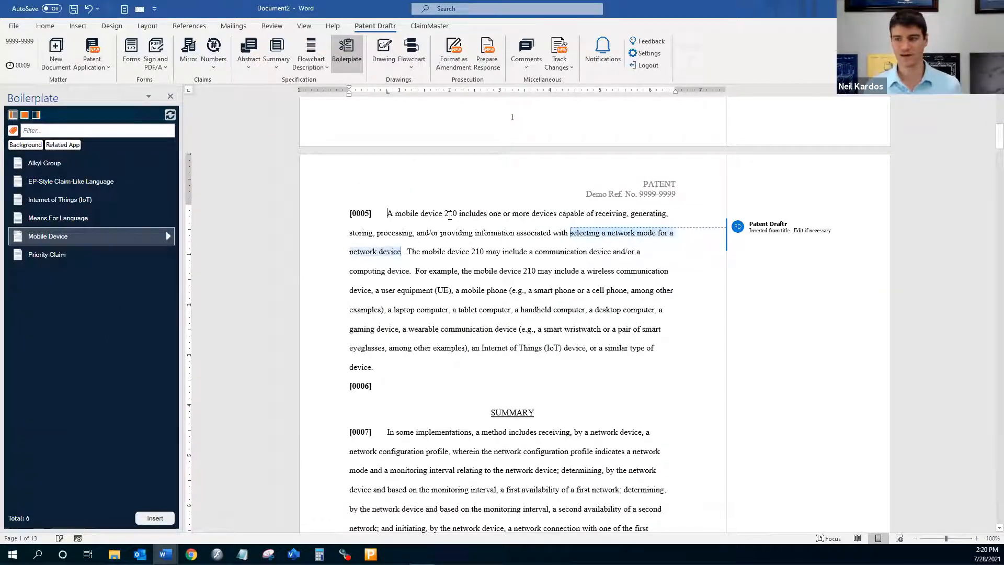
# Step: Examine the mobile device paragraph's reference numbers and the commented phrase taken from the application title
pyautogui.doubleClick(450, 213)
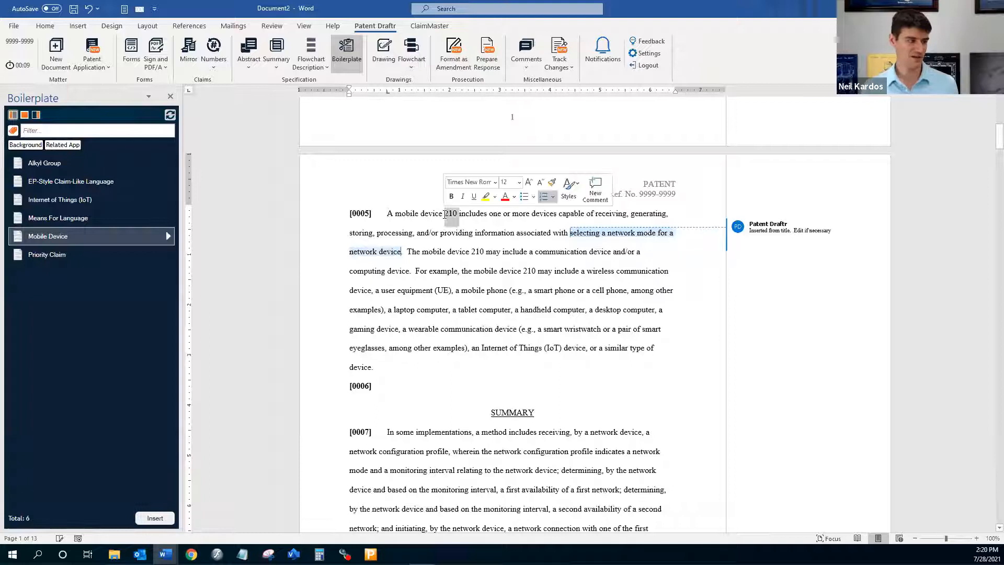
pyautogui.doubleClick(476, 252)
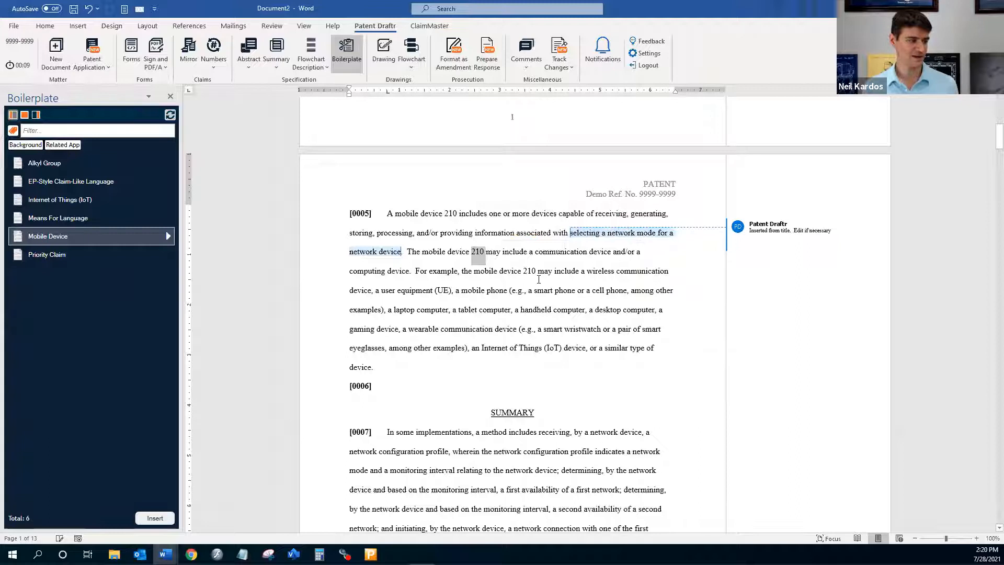
pyautogui.click(596, 242)
pyautogui.scroll(1, 572, 276)
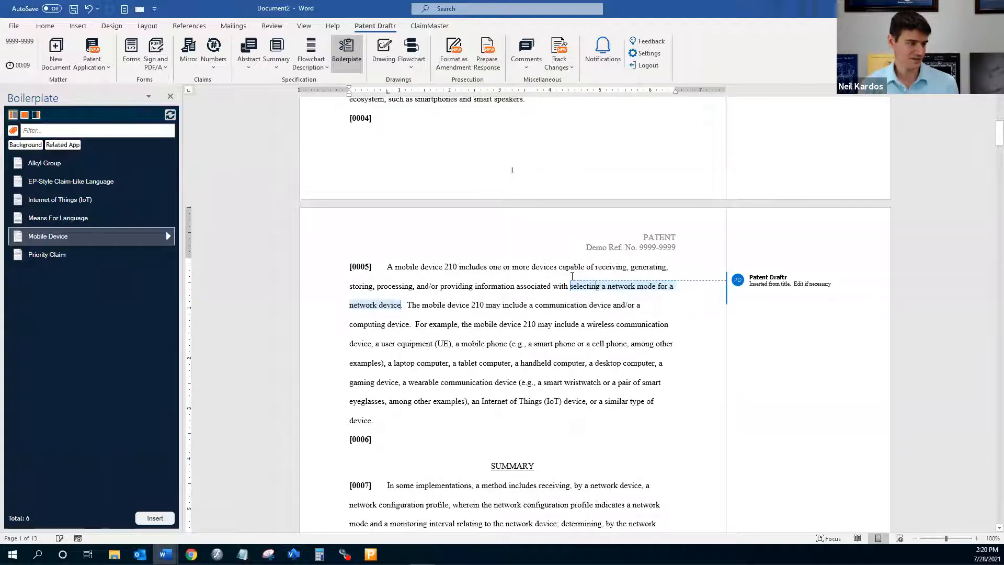
pyautogui.moveTo(773, 280)
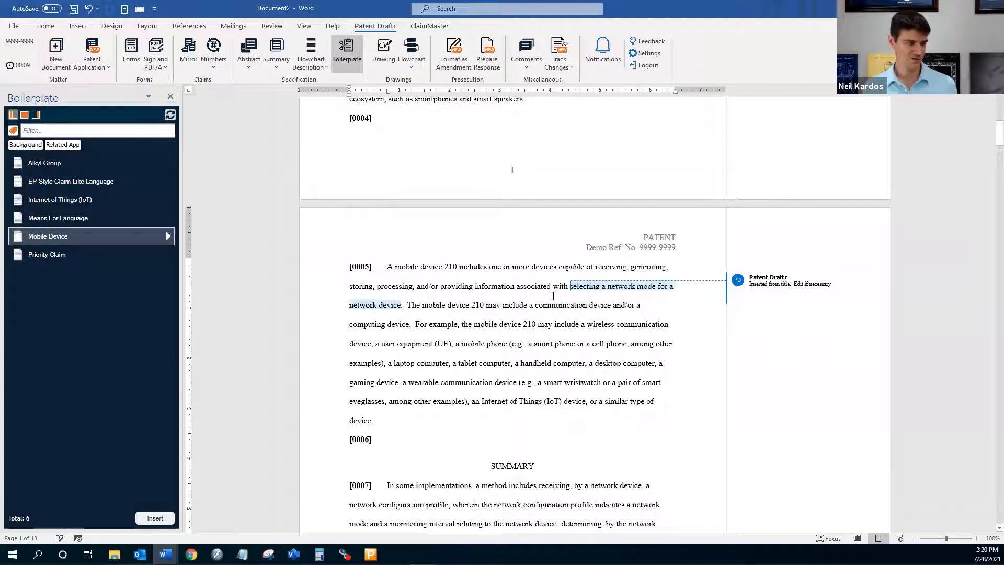
pyautogui.moveTo(576, 288); pyautogui.dragTo(401, 307)
pyautogui.click(600, 287)
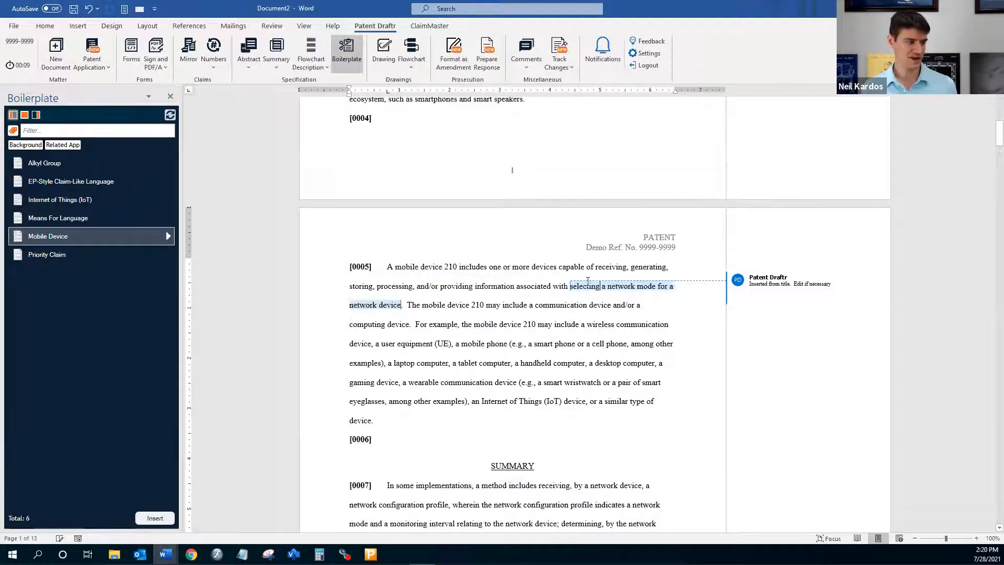
pyautogui.scroll(8, 416, 301)
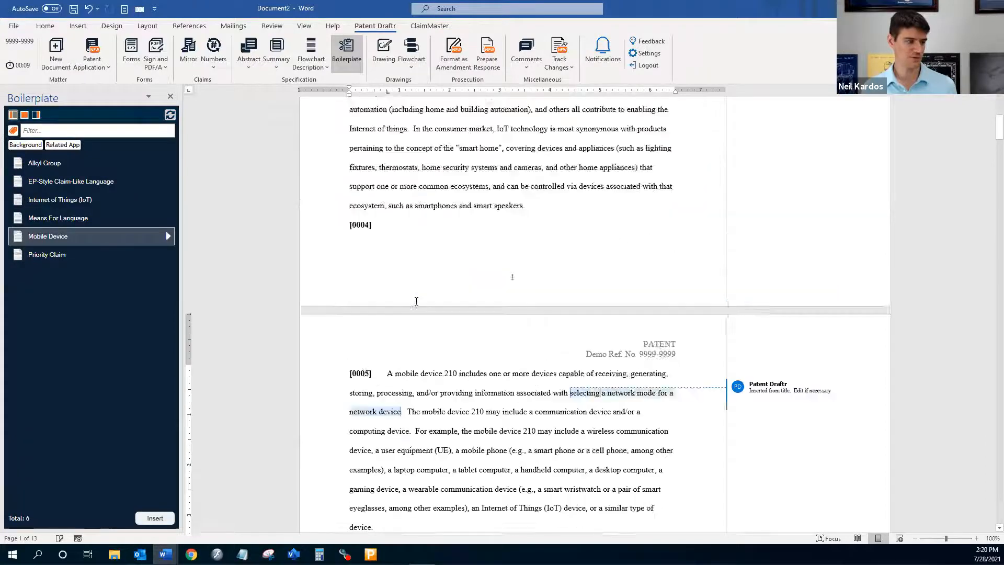
pyautogui.scroll(-9, 545, 312)
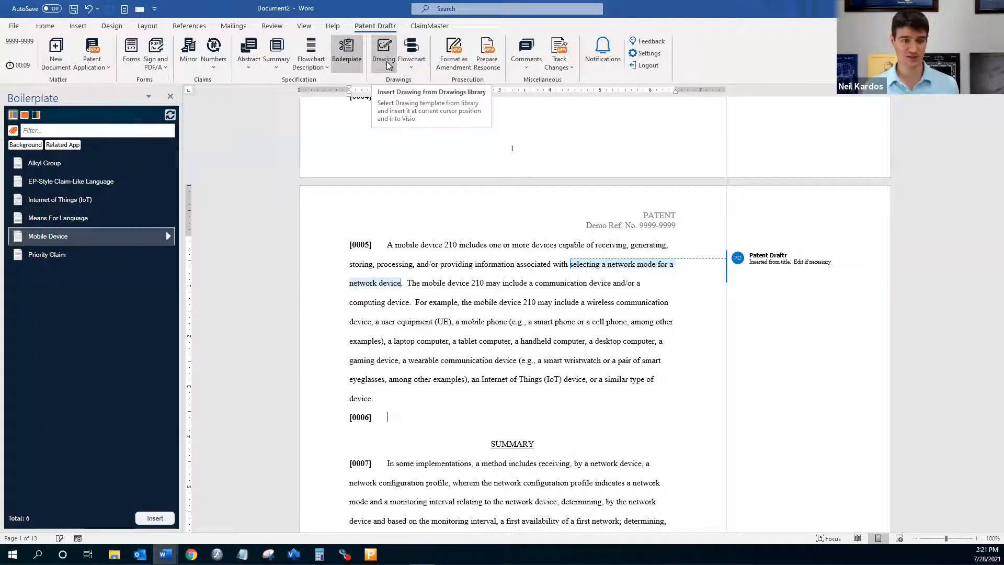
# Step: Remove the numbering from the empty paragraph above the Summary heading, and replace the Boilerplate library with the Drawings library
pyautogui.hotkey('ctrl', 'z')
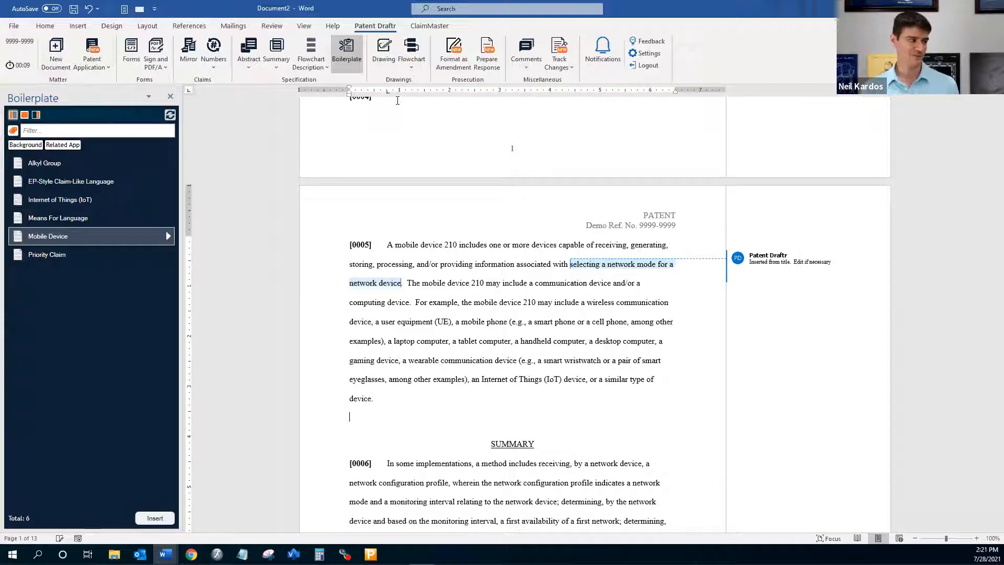
pyautogui.click(170, 96)
pyautogui.click(385, 60)
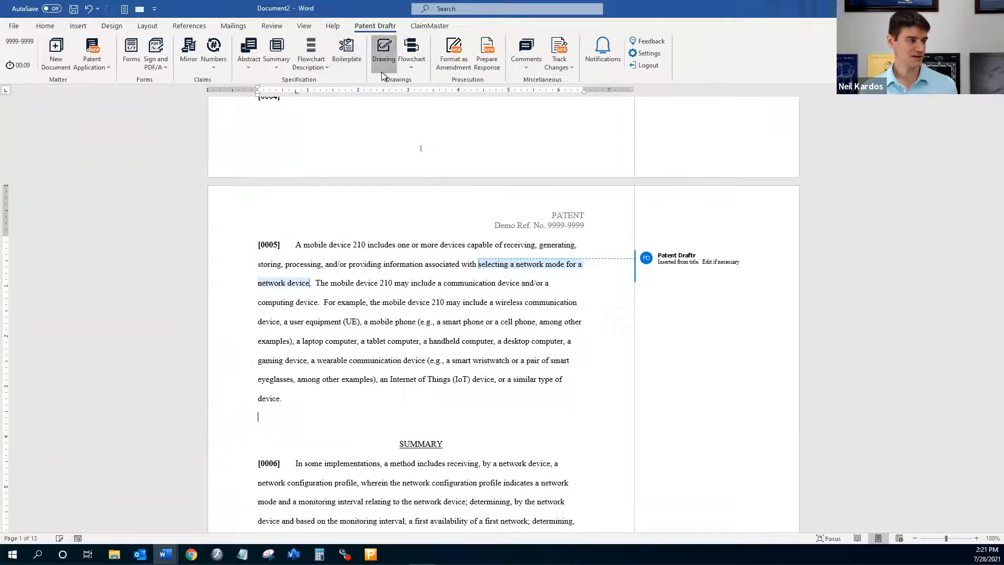
# Step: Add an empty paragraph after the example test-device paragraph in the Detailed Description section
pyautogui.scroll(-15, 501, 394)
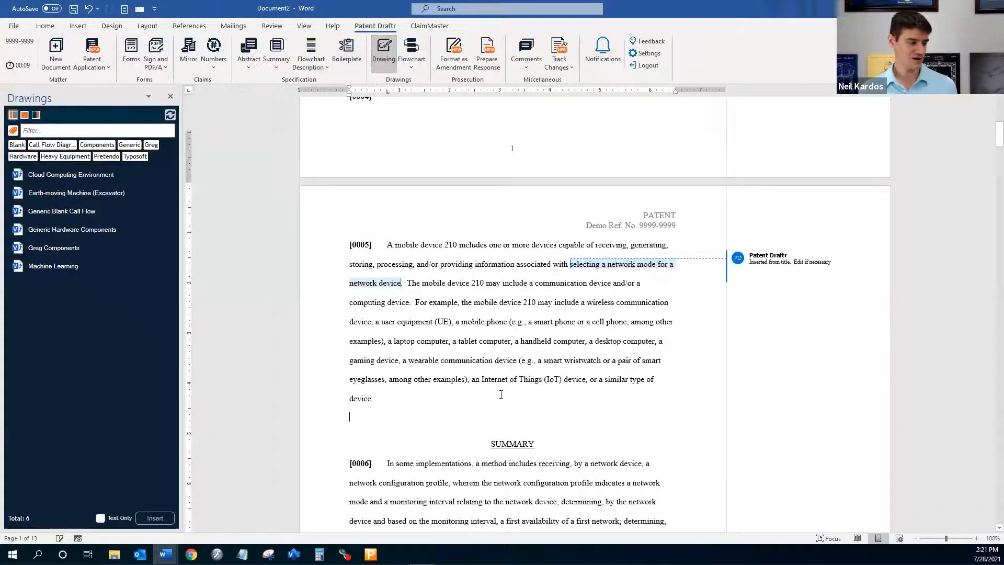
pyautogui.scroll(-10, 500, 395)
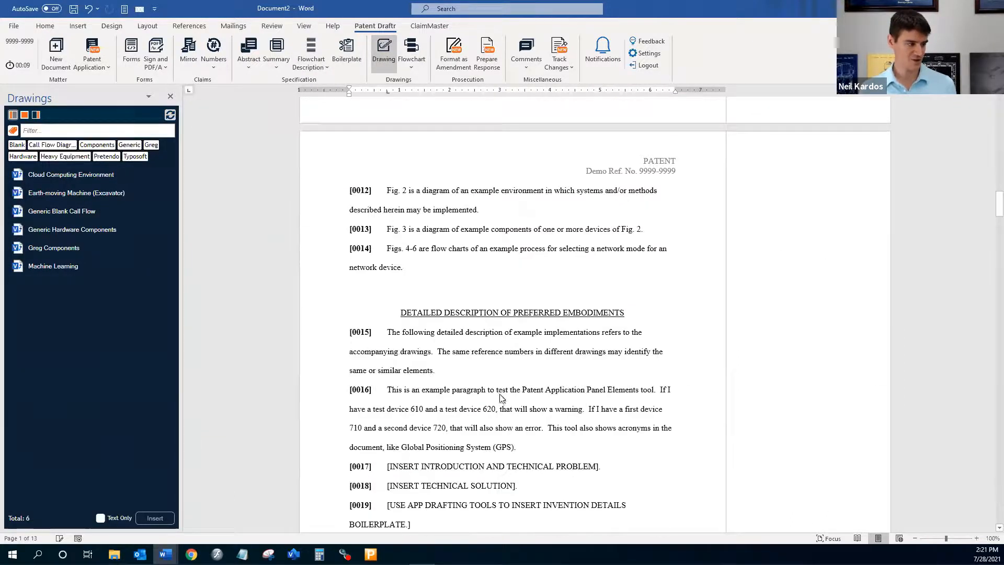
pyautogui.click(539, 290)
pyautogui.press('Return')
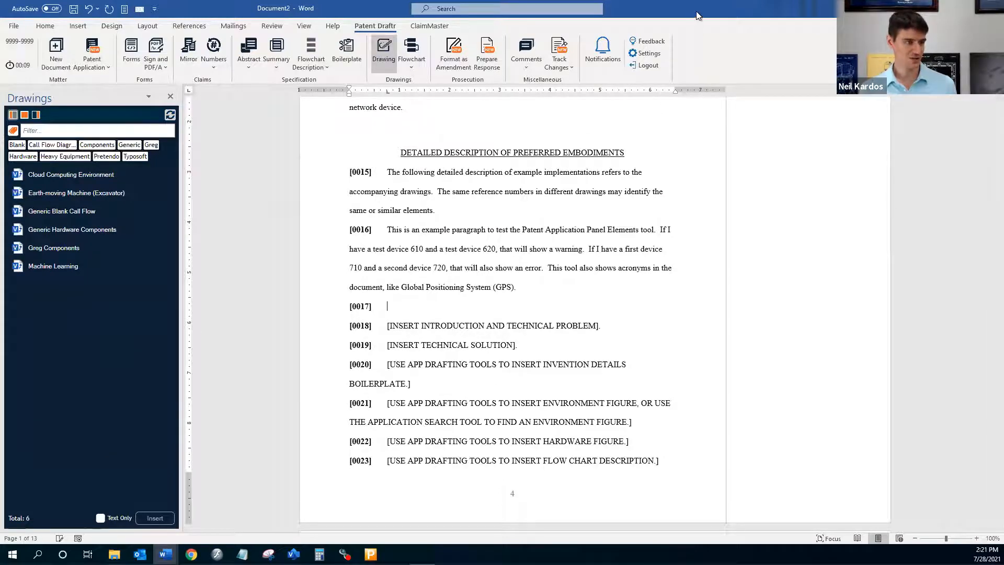
# Step: Arrange the Word document and the Visio drawing side by side, collapse Visio's shapes list, and return to the empty Word paragraph
pyautogui.moveTo(648, 20); pyautogui.dragTo(289, 17)
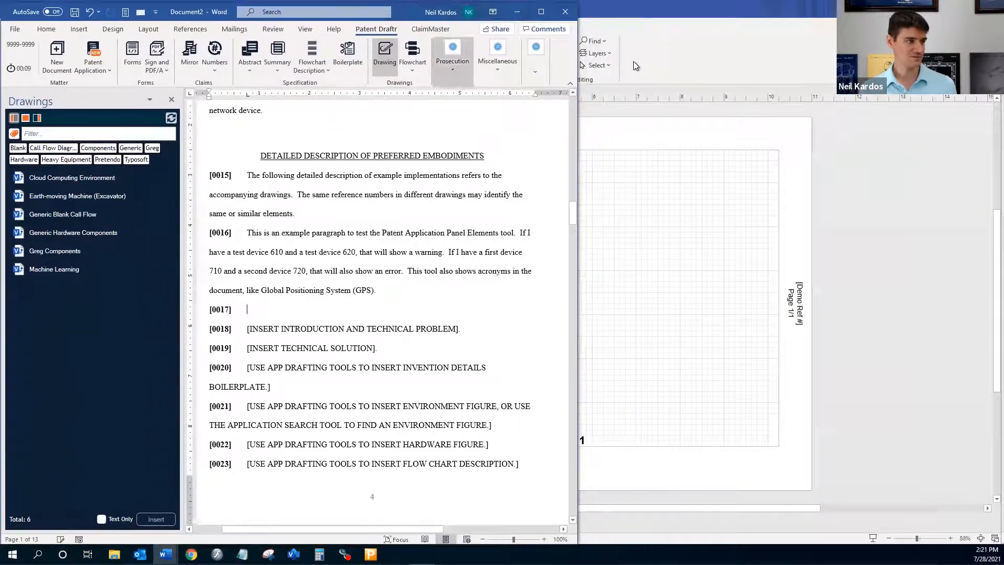
pyautogui.click(672, 14)
pyautogui.moveTo(673, 14); pyautogui.dragTo(675, 41)
pyautogui.moveTo(287, 427); pyautogui.dragTo(510, 493)
pyautogui.click(638, 137)
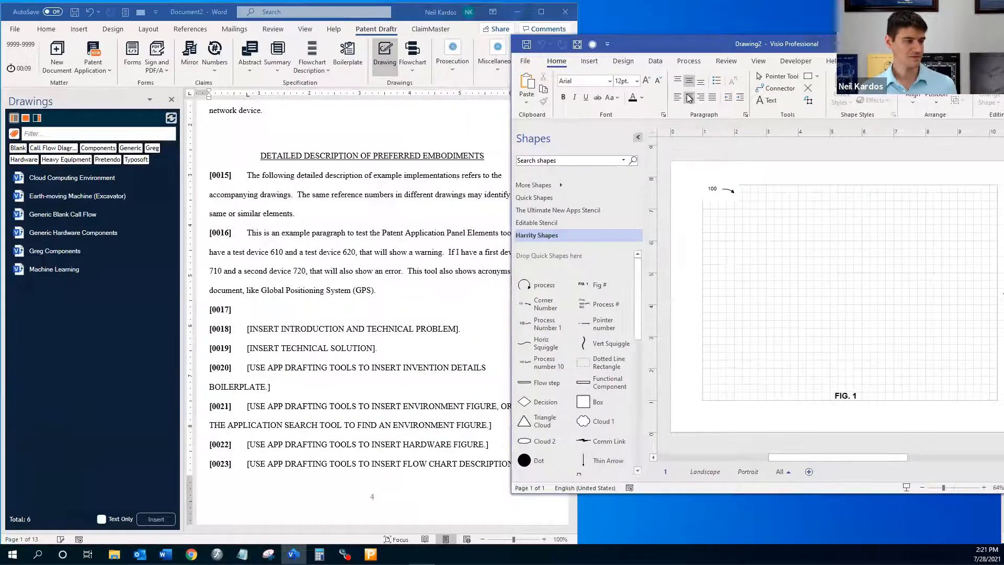
pyautogui.click(311, 311)
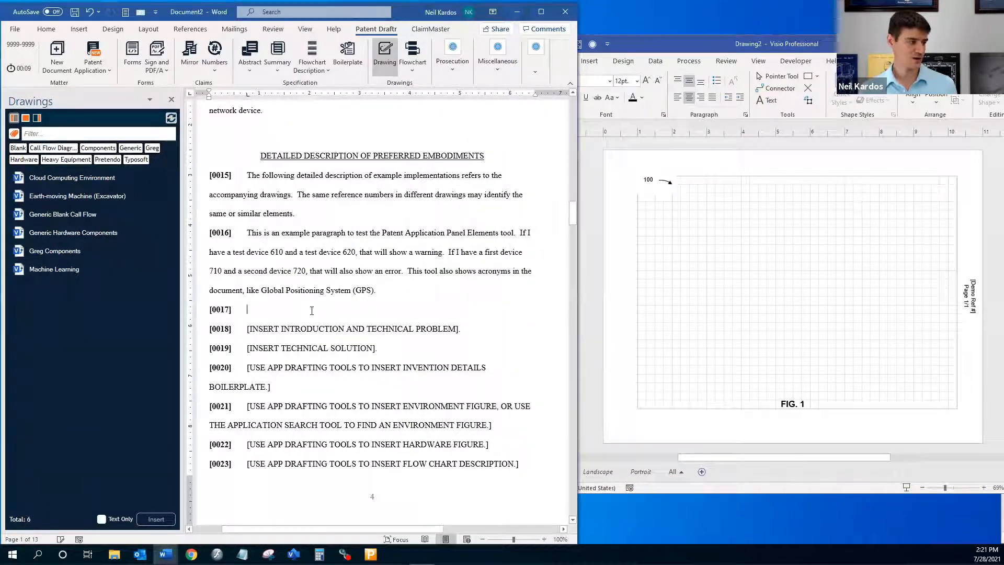
# Step: Insert the Cloud Computing Environment drawing and its description with figure number 2
pyautogui.moveTo(98, 181)
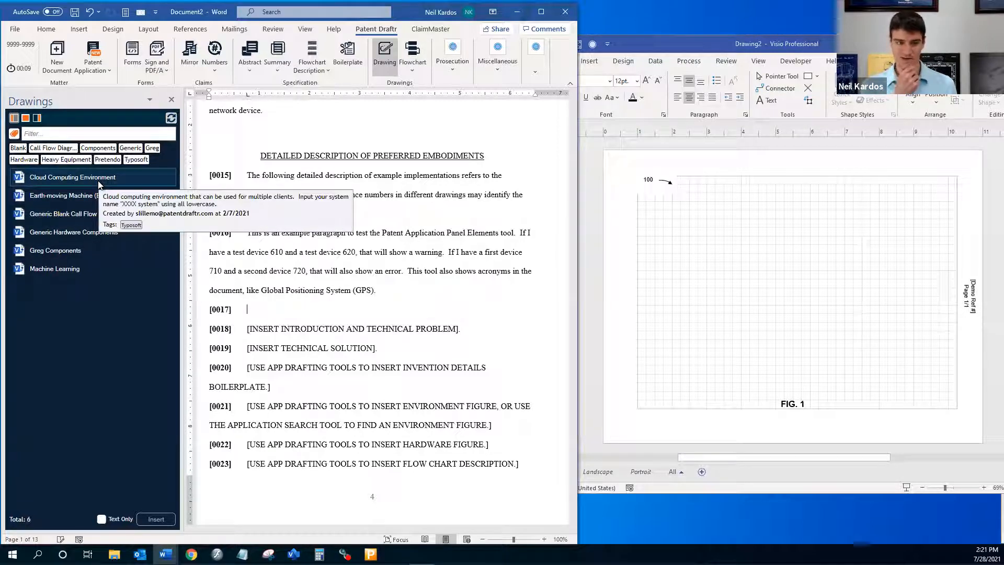
pyautogui.doubleClick(98, 178)
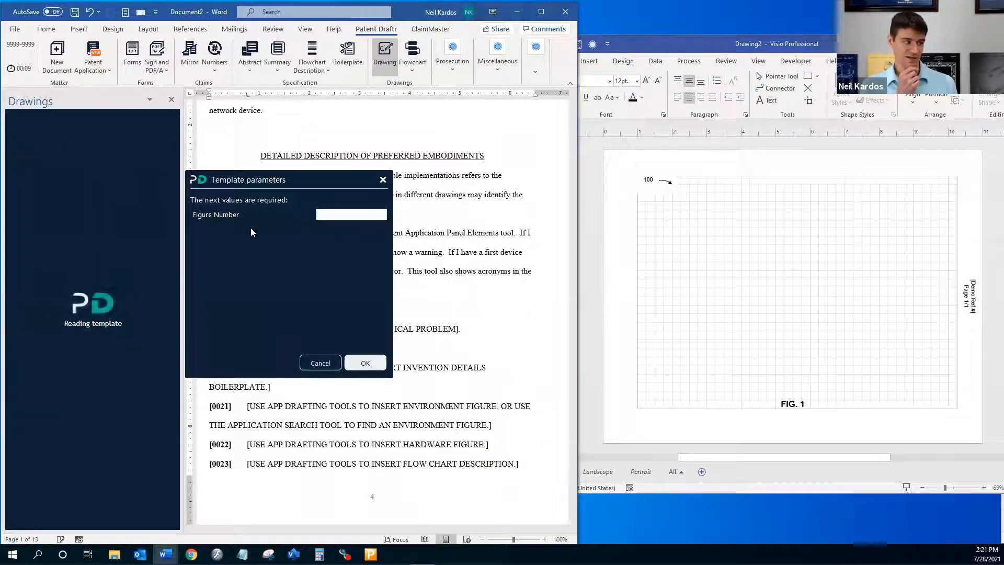
pyautogui.click(344, 218)
pyautogui.write('2')
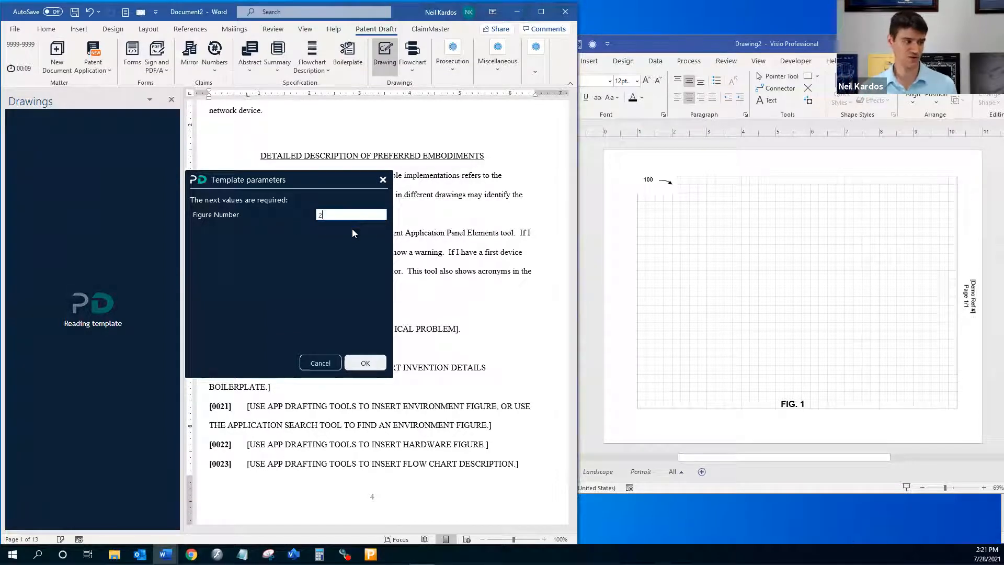
pyautogui.click(353, 369)
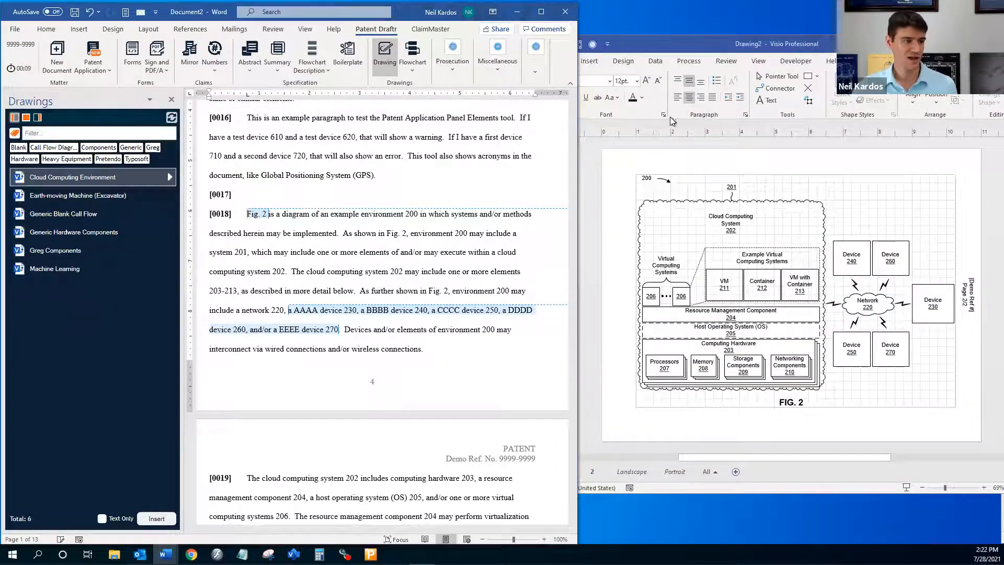
# Step: Examine Fig. 2 enlarged in Visio and compare reference numbers 201 and 202 in the Word description with the drawing
pyautogui.click(695, 45)
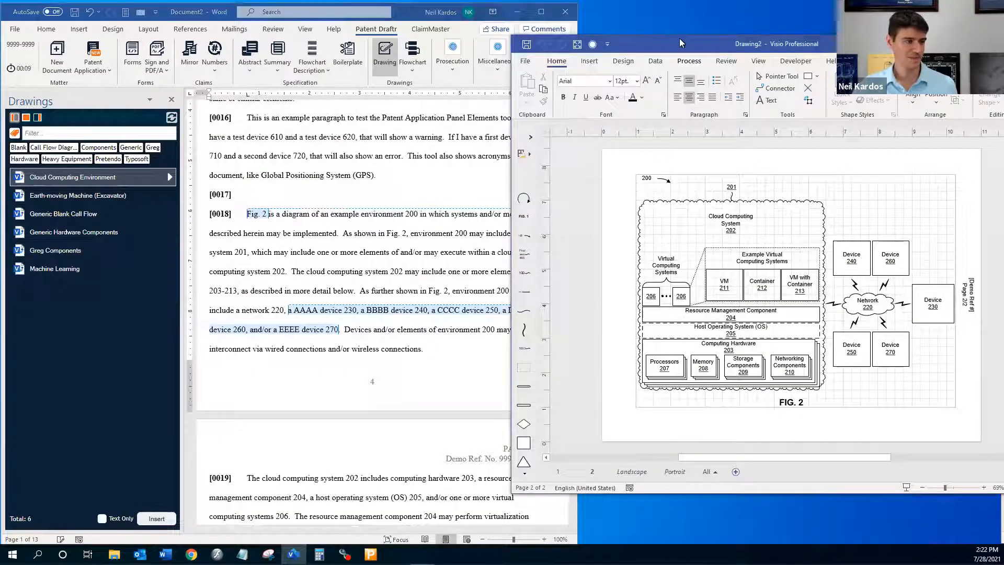
pyautogui.doubleClick(681, 48)
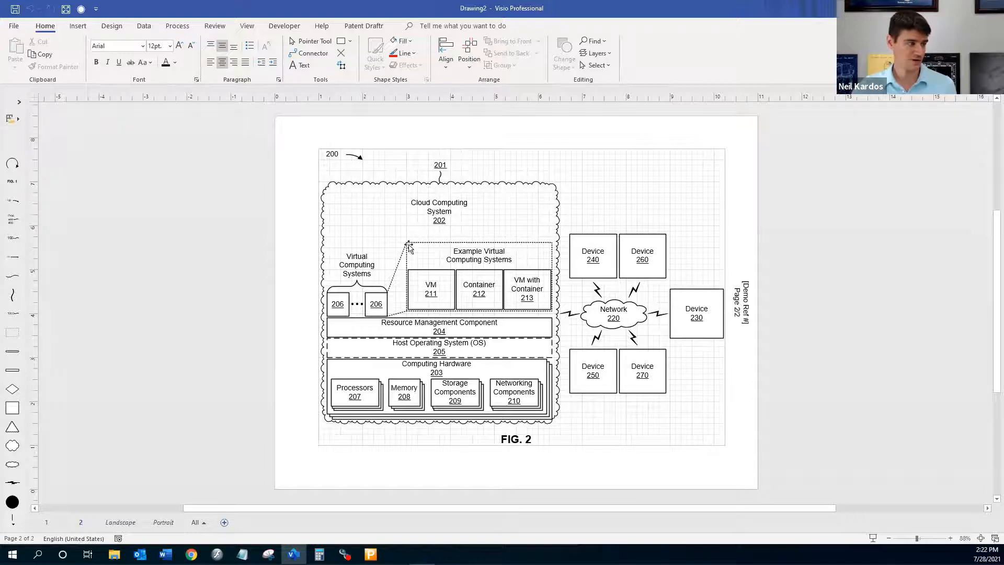
pyautogui.doubleClick(670, 11)
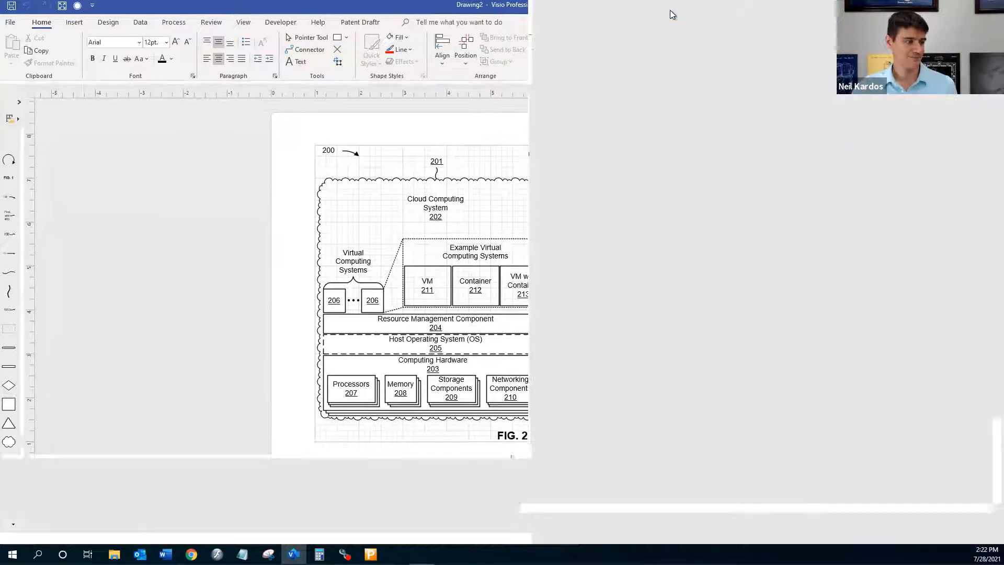
pyautogui.click(369, 269)
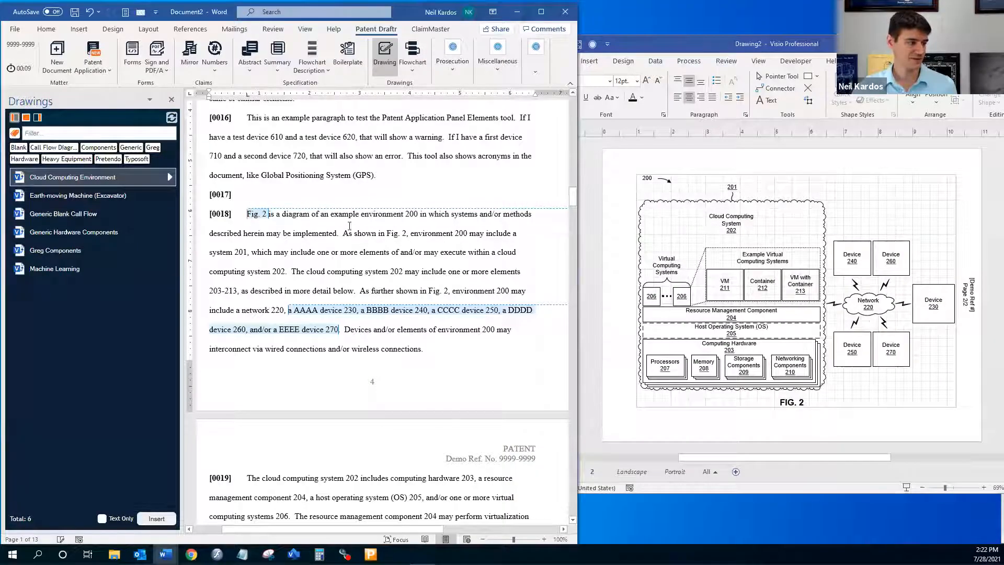
pyautogui.doubleClick(240, 255)
pyautogui.doubleClick(279, 273)
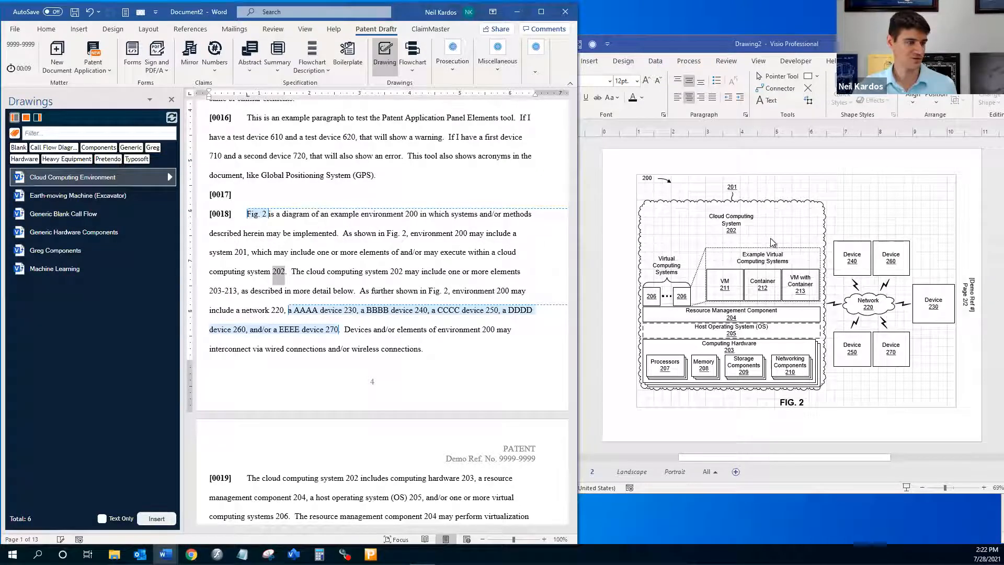
# Step: Remove the empty paragraph above the Fig. 2 description and close the Drawings library to show the template comments
pyautogui.click(402, 210)
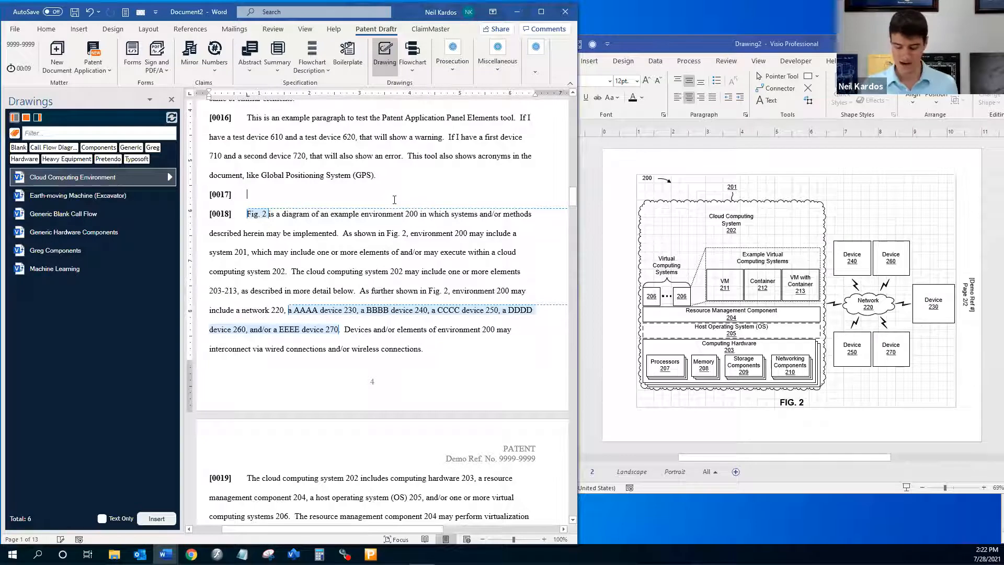
pyautogui.hotkey('ctrl', 'z')
pyautogui.click(171, 99)
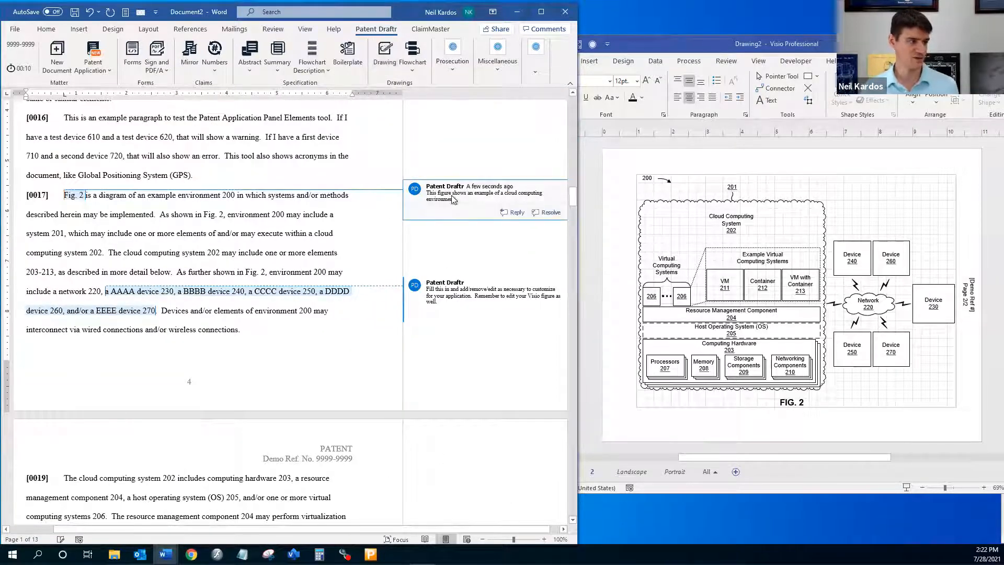
pyautogui.moveTo(271, 292)
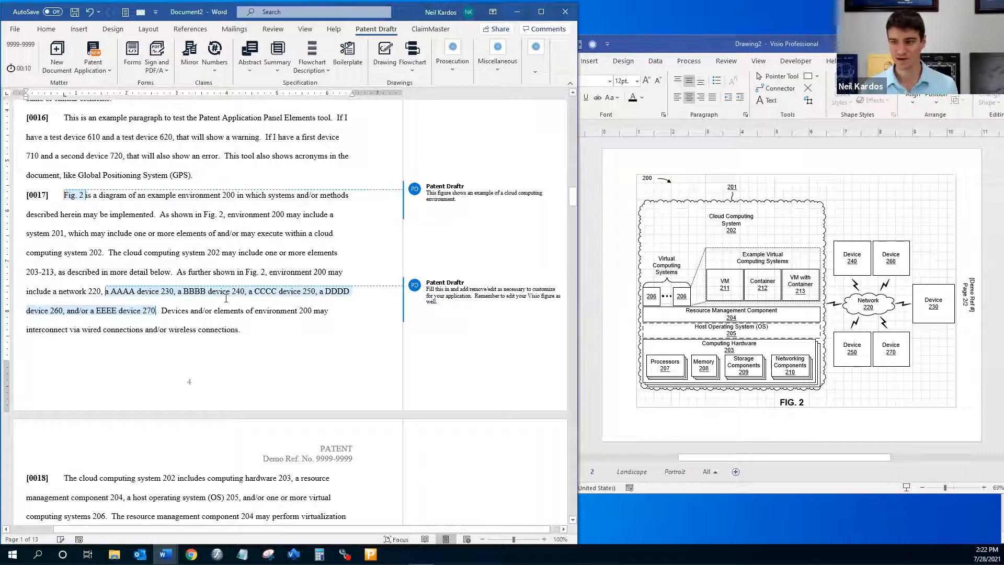
# Step: Add an empty paragraph after the Fig. 2 description and insert the Generic Hardware Components drawing and description with figure number 3
pyautogui.scroll(-5, 183, 313)
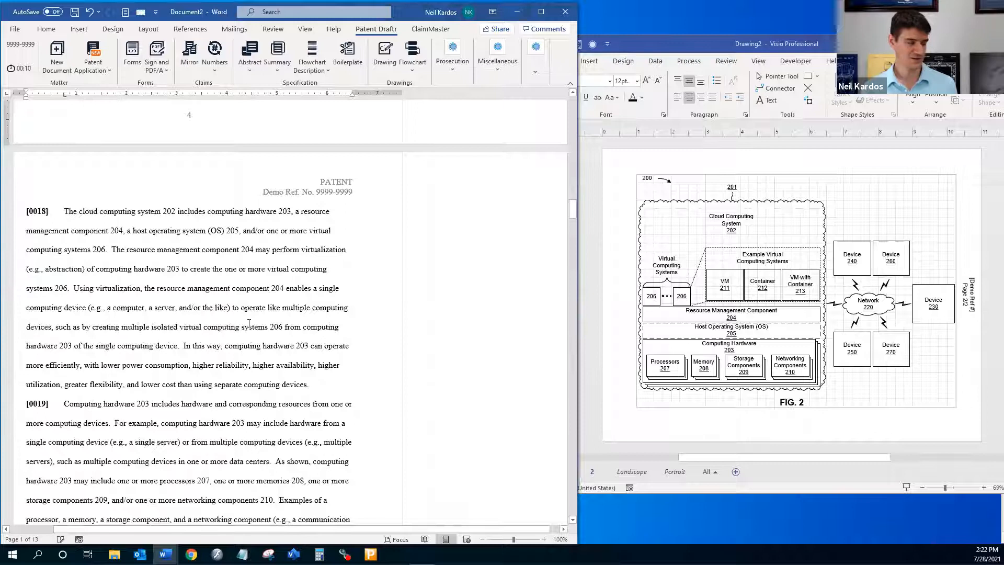
pyautogui.scroll(-17, 248, 322)
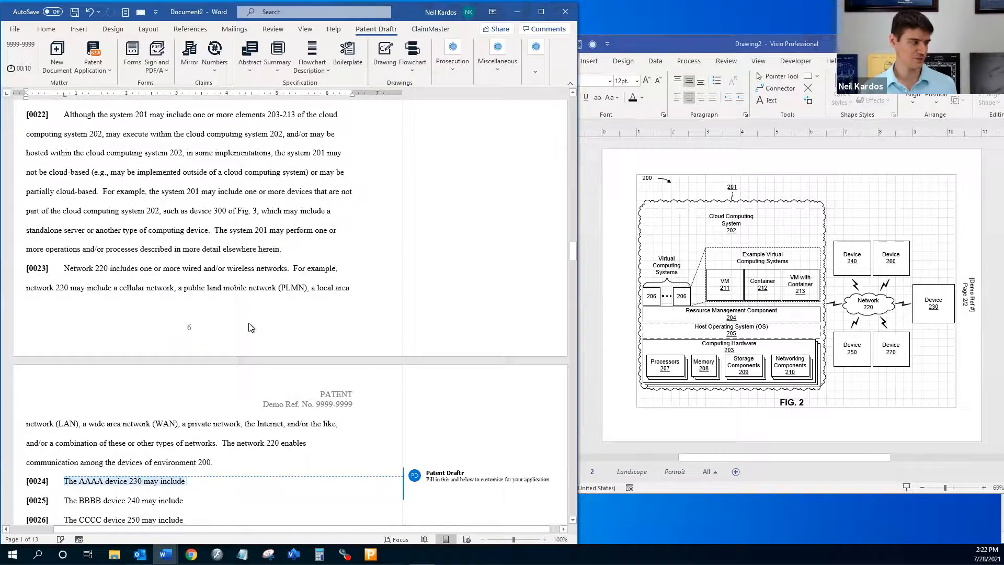
pyautogui.scroll(-1, 251, 327)
pyautogui.scroll(-2, 249, 323)
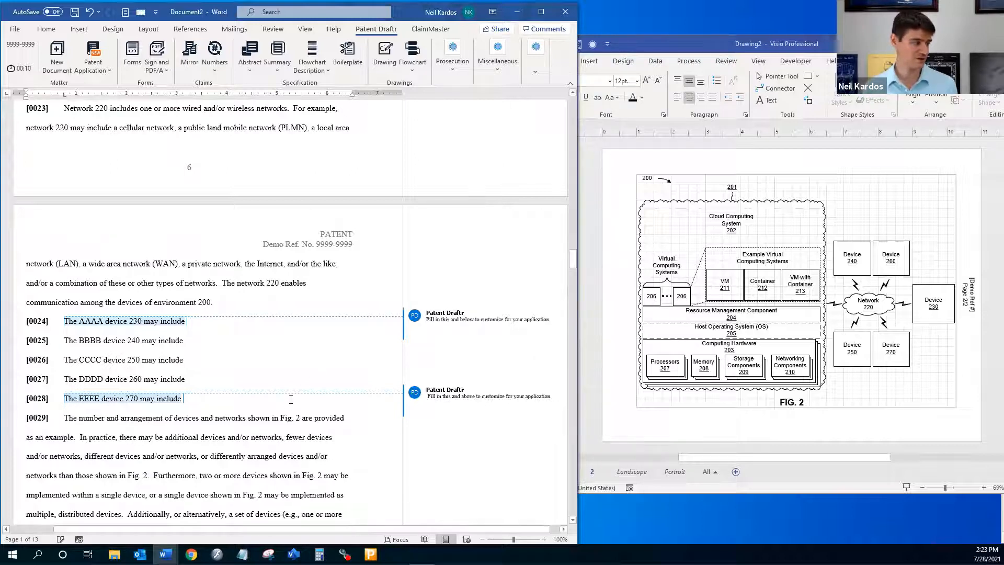
pyautogui.scroll(-4, 290, 400)
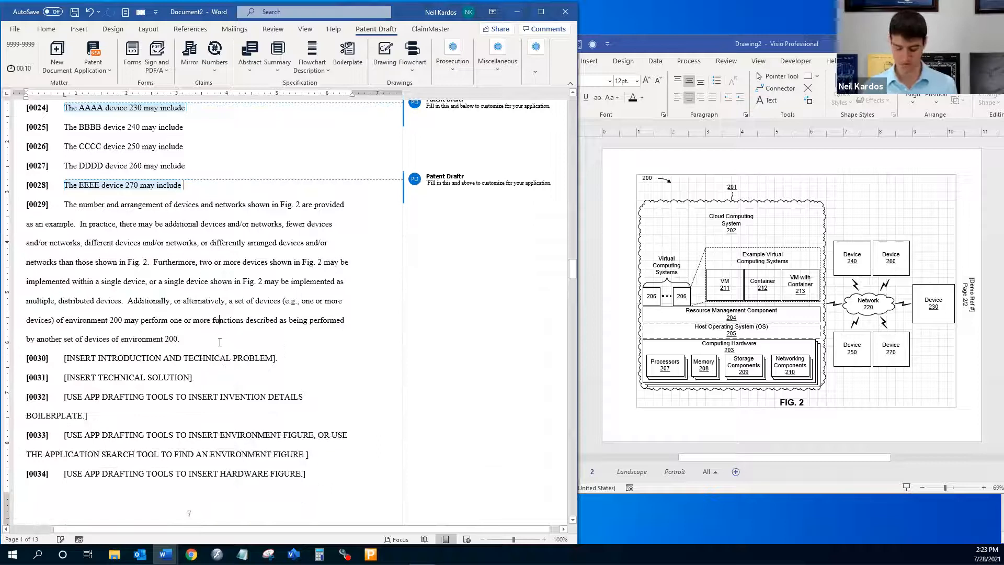
pyautogui.press('Return')
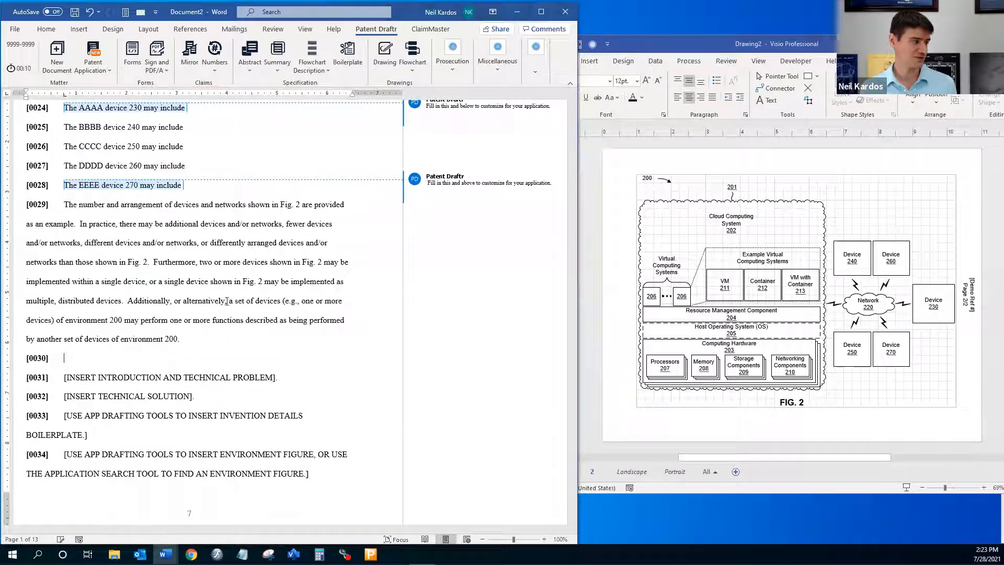
pyautogui.click(380, 66)
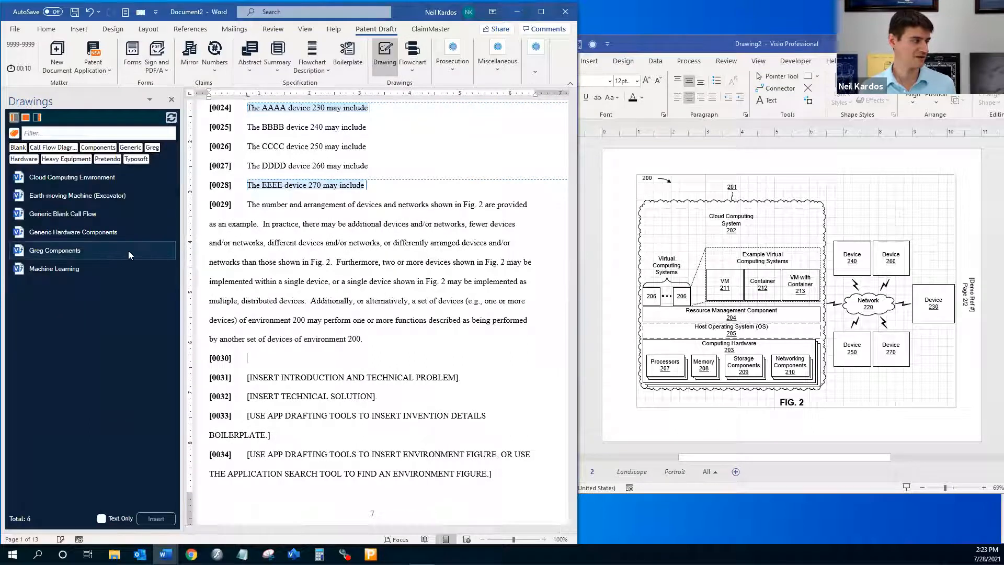
pyautogui.click(96, 234)
pyautogui.click(156, 519)
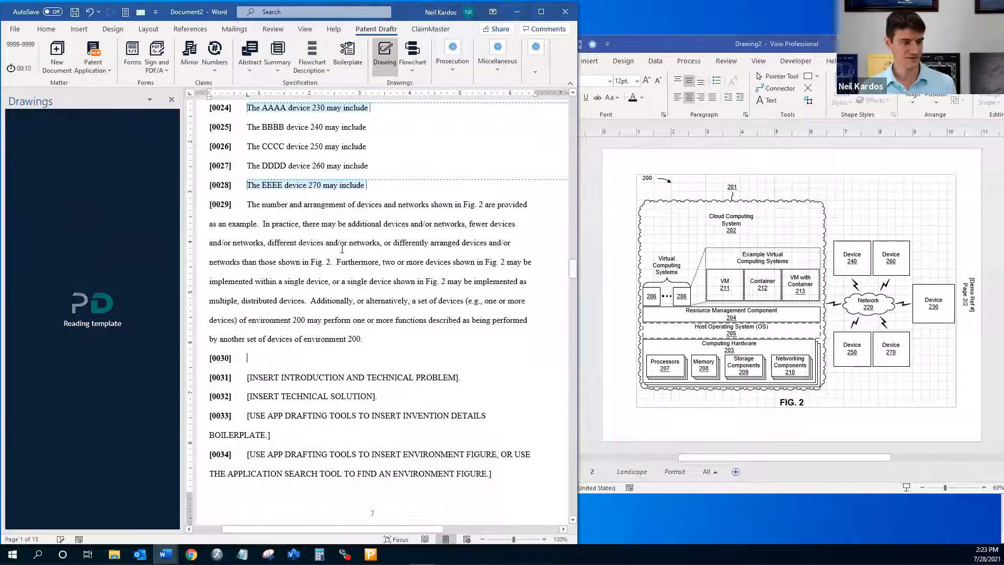
pyautogui.write('2')
pyautogui.click(365, 361)
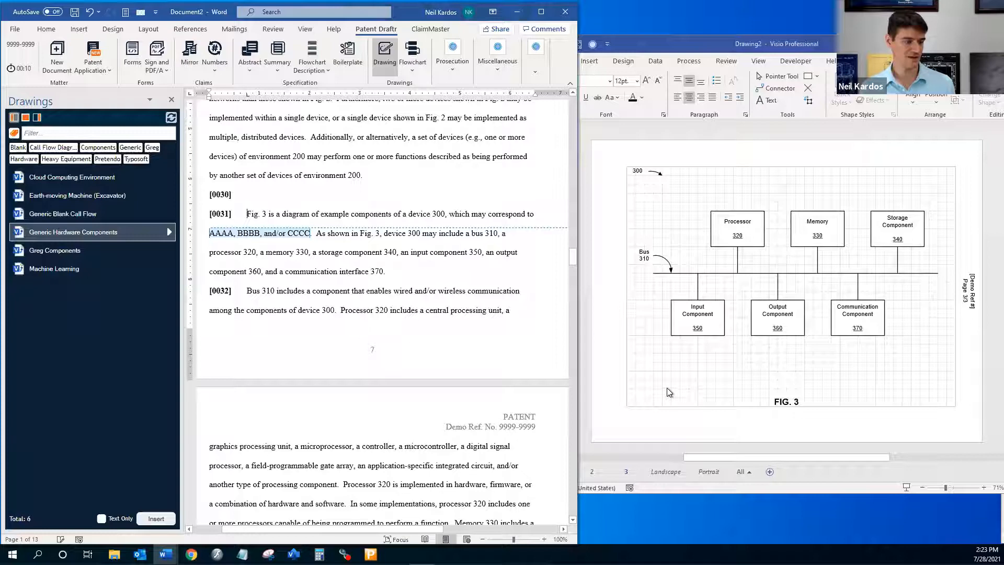
# Step: Check pages 2 and 3 of the Visio drawing, and remove the empty paragraph above the Fig. 3 description in Word
pyautogui.click(592, 472)
pyautogui.click(626, 472)
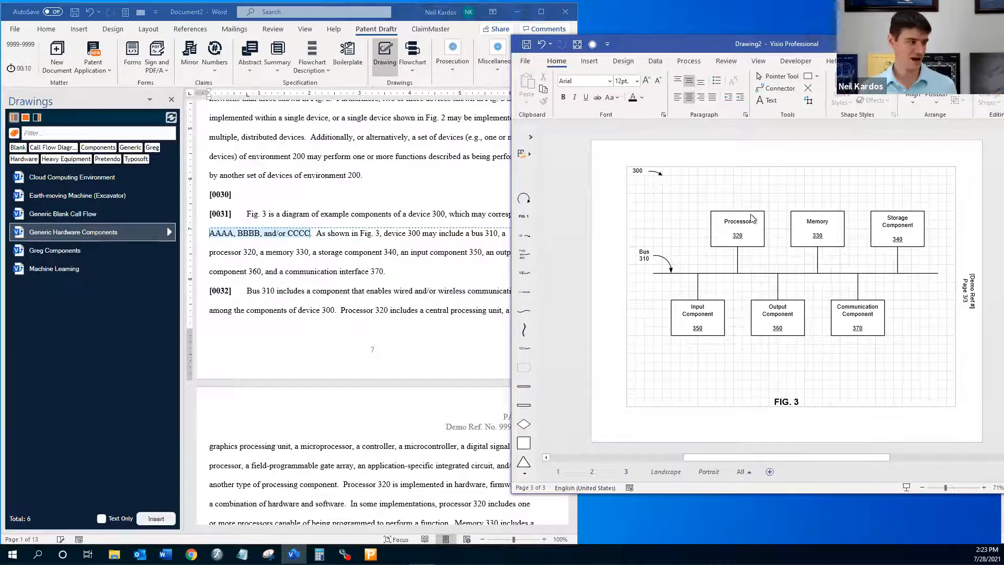
pyautogui.click(460, 197)
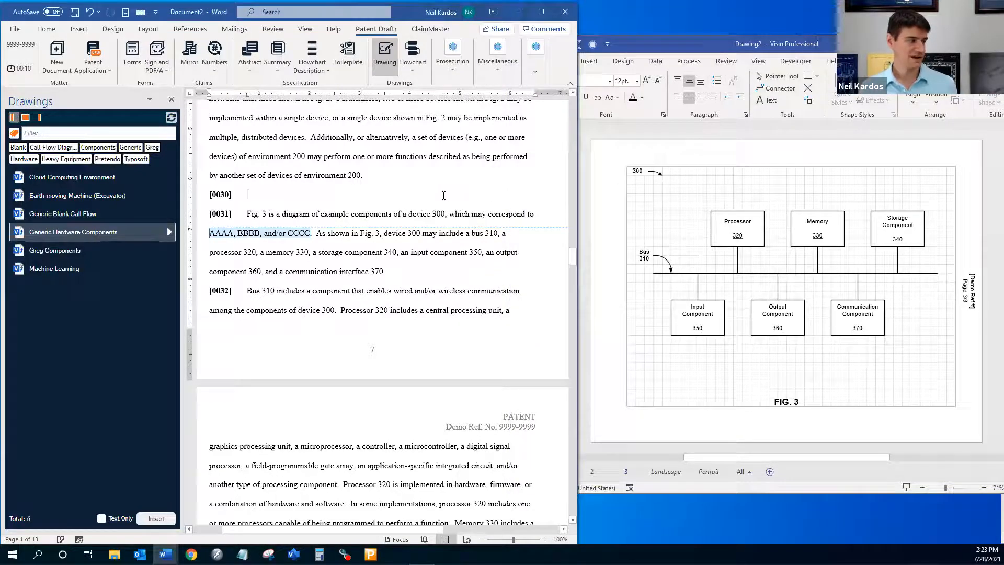
pyautogui.press('Delete')
pyautogui.click(541, 11)
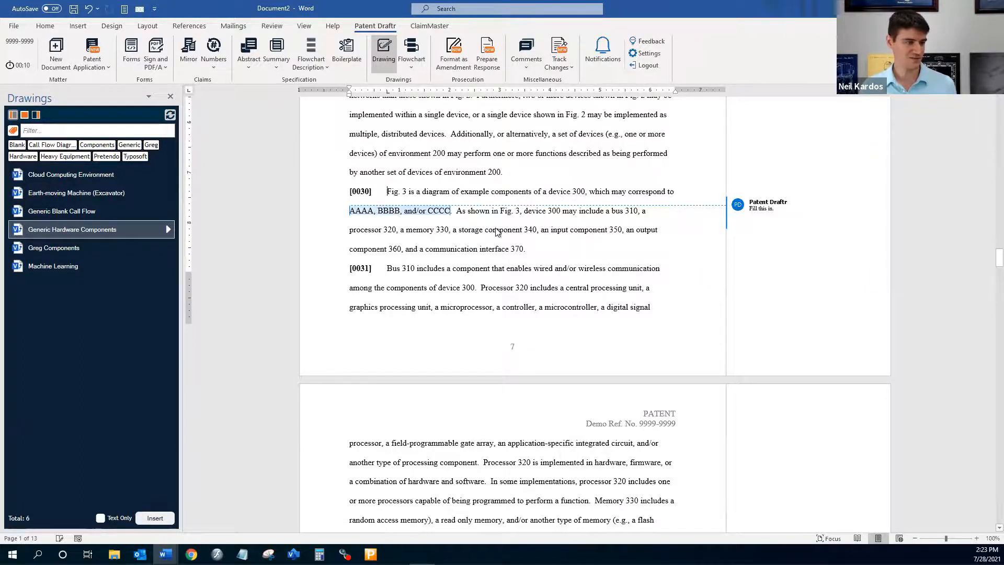
pyautogui.scroll(-15, 487, 224)
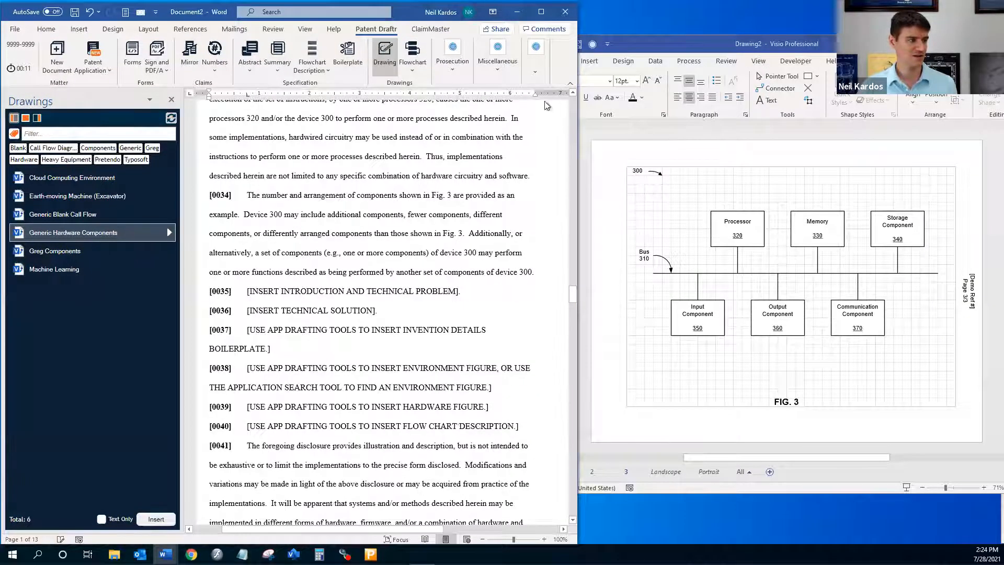
# Step: Generate a Generic Flowchart drawing from method claim 1 with first figure number 4
pyautogui.click(412, 61)
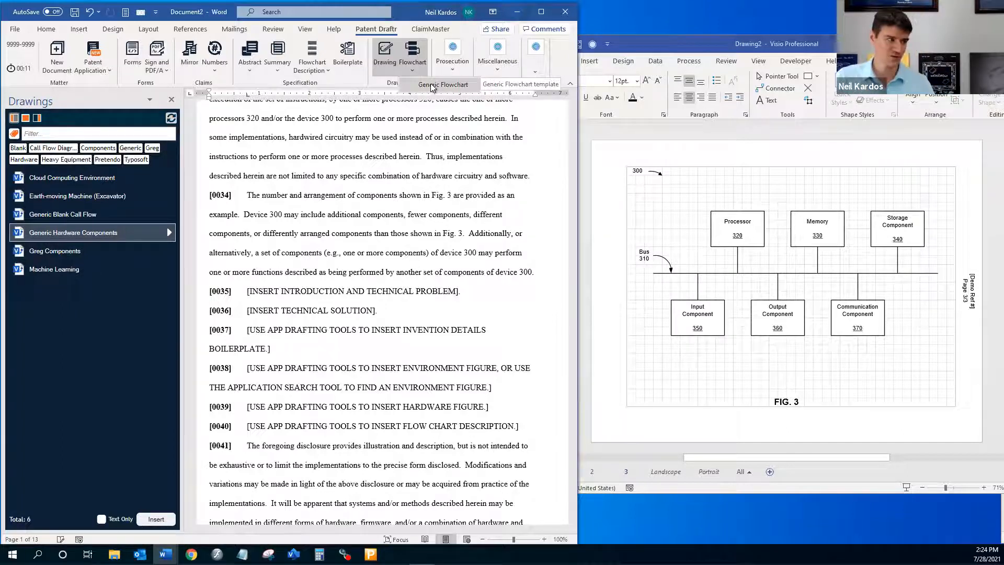
pyautogui.click(432, 87)
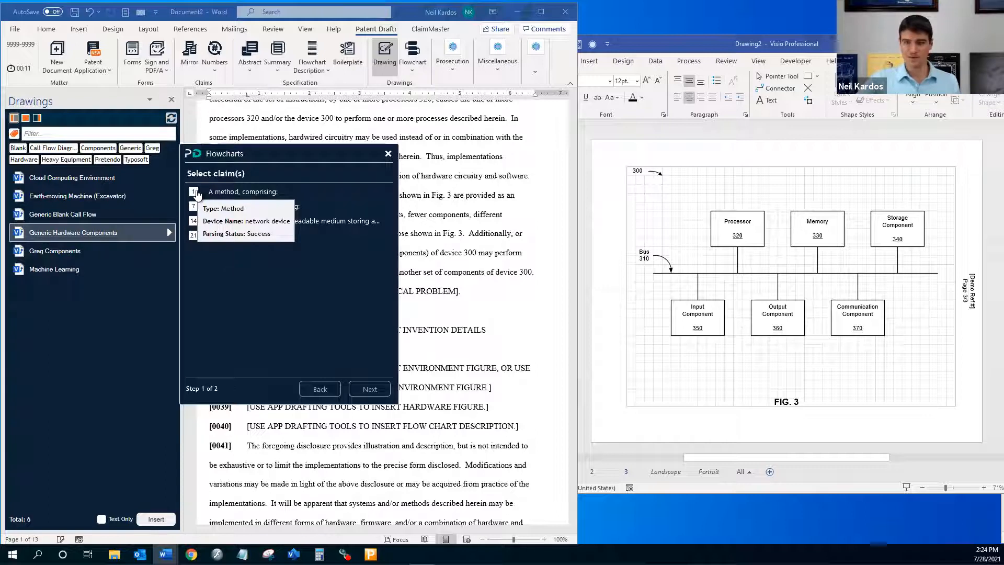
pyautogui.click(194, 192)
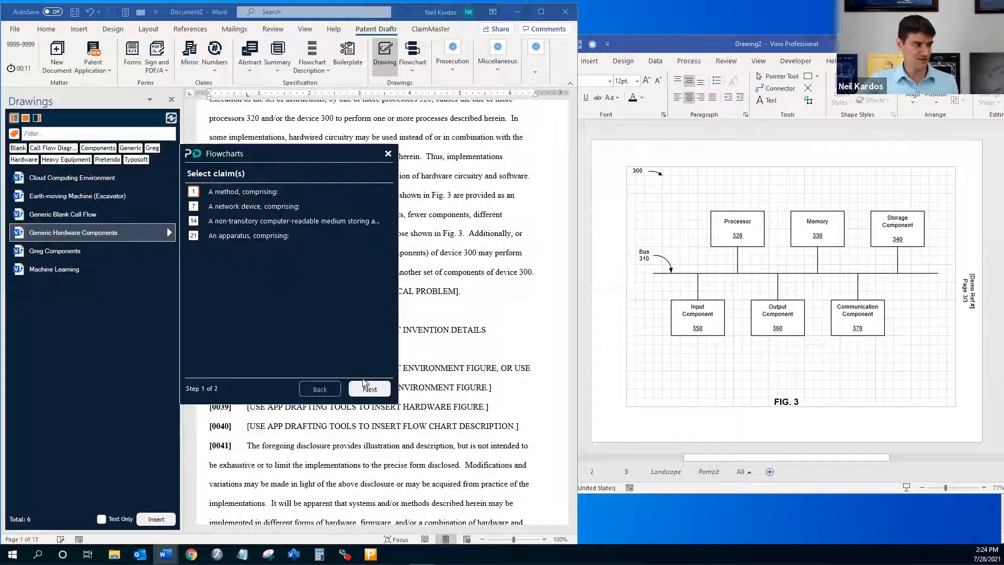
pyautogui.click(369, 390)
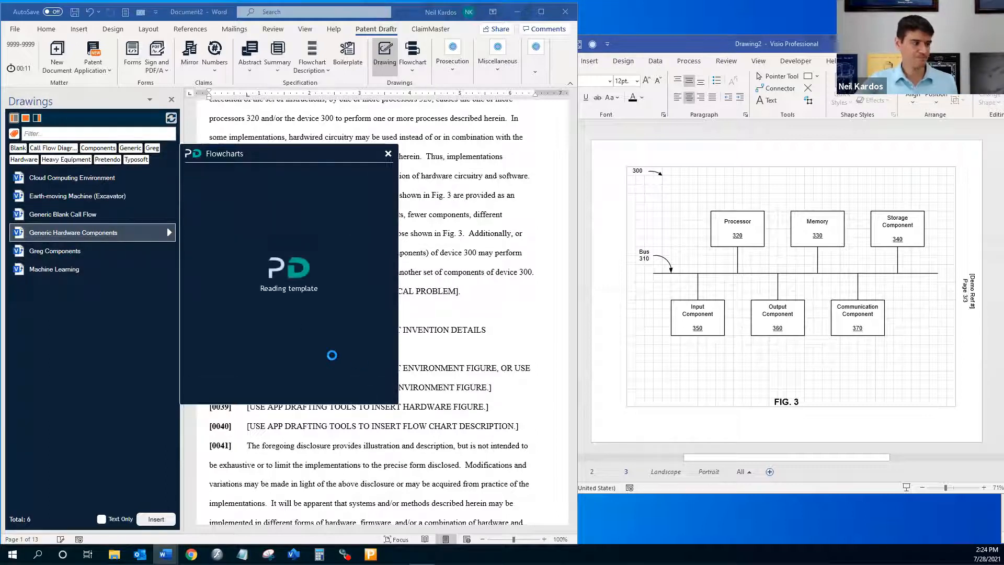
pyautogui.click(347, 193)
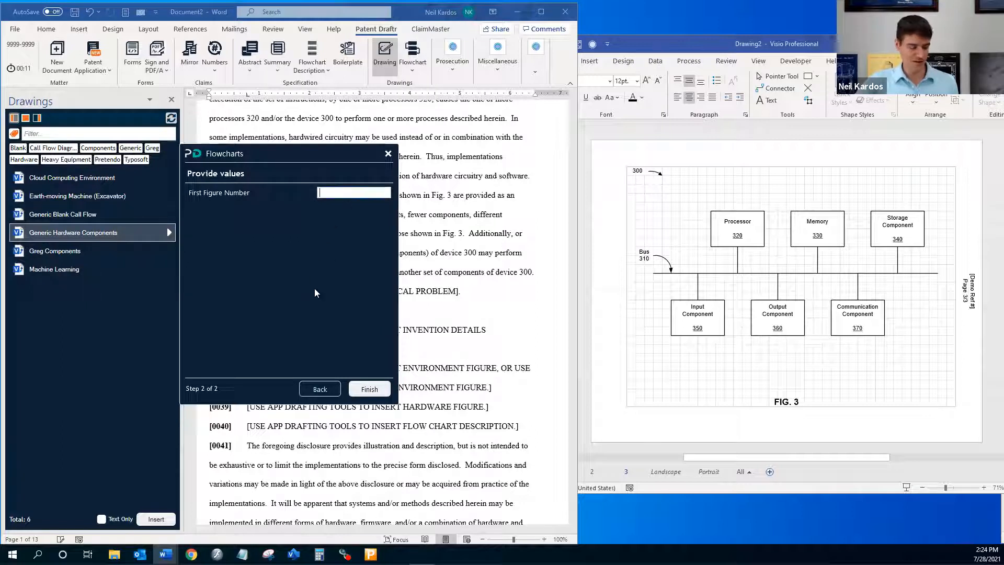
pyautogui.write('4')
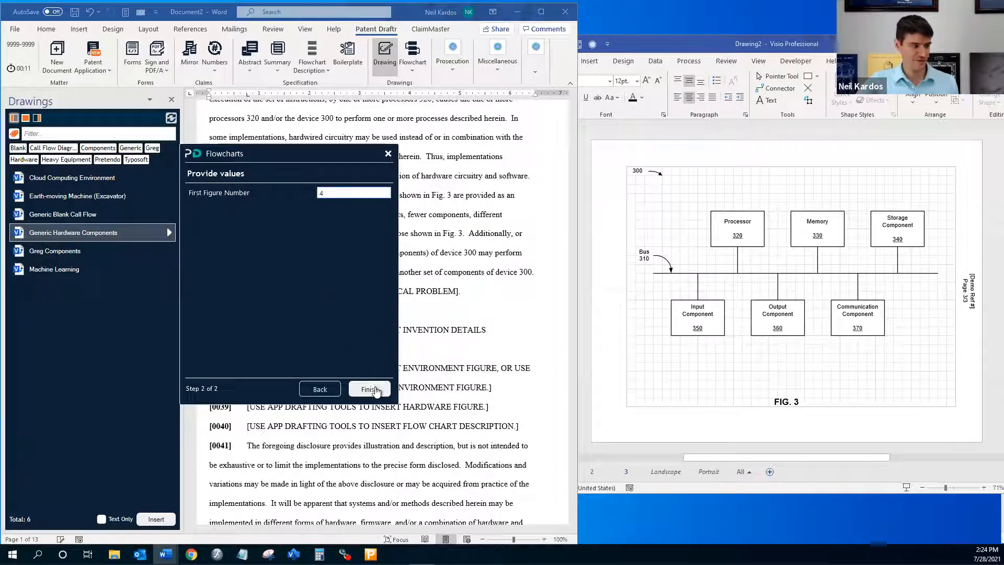
pyautogui.click(373, 390)
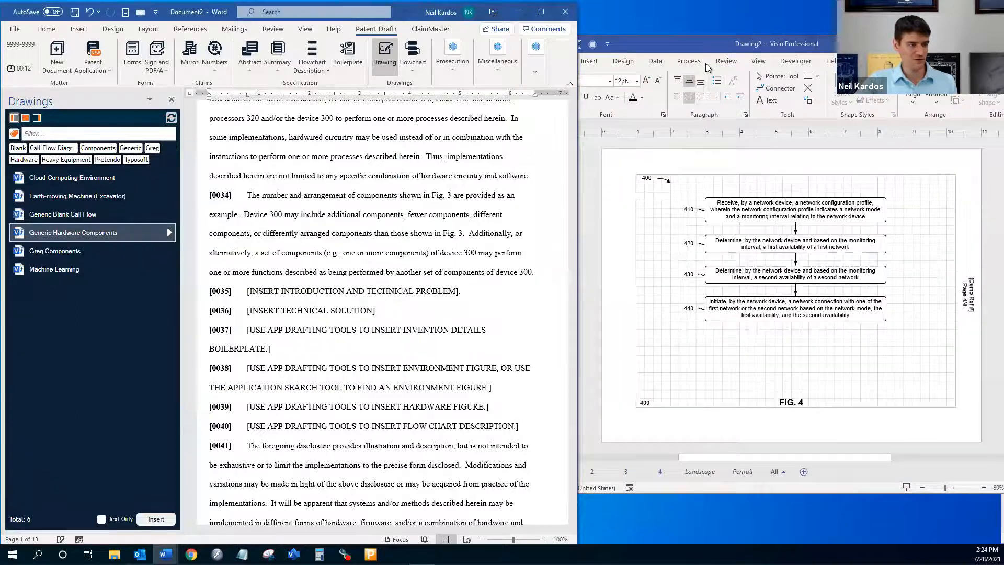
# Step: Examine the Fig. 4 flowchart enlarged in Visio, checking its blocks 410 to 440, and restore the window size
pyautogui.doubleClick(703, 45)
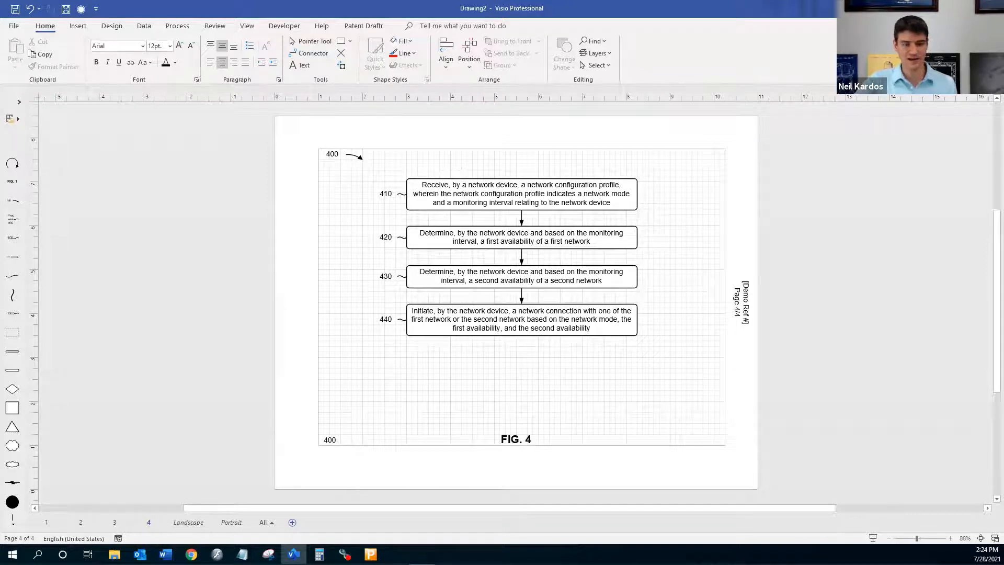
pyautogui.hotkey('alt', 'Tab')
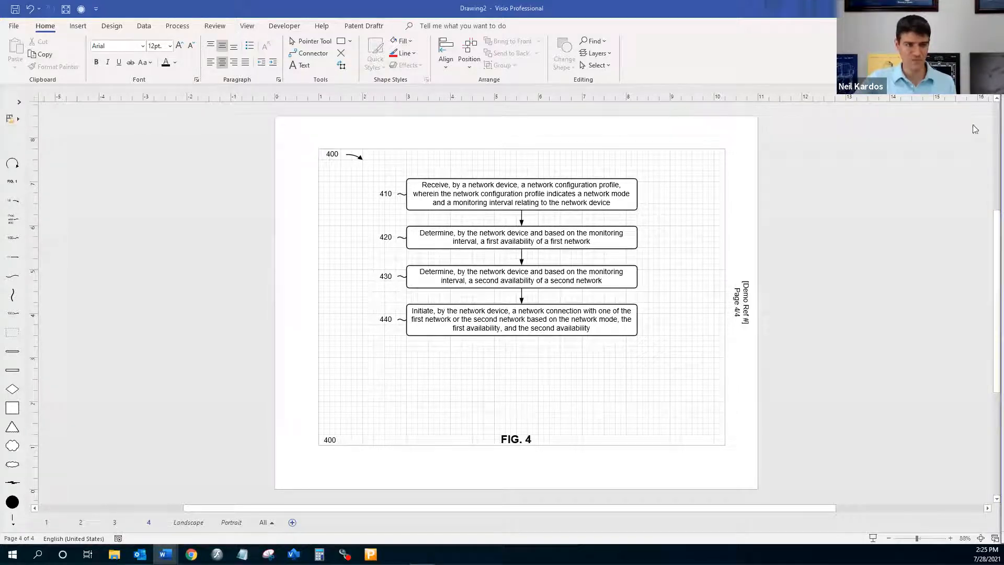
pyautogui.doubleClick(735, 9)
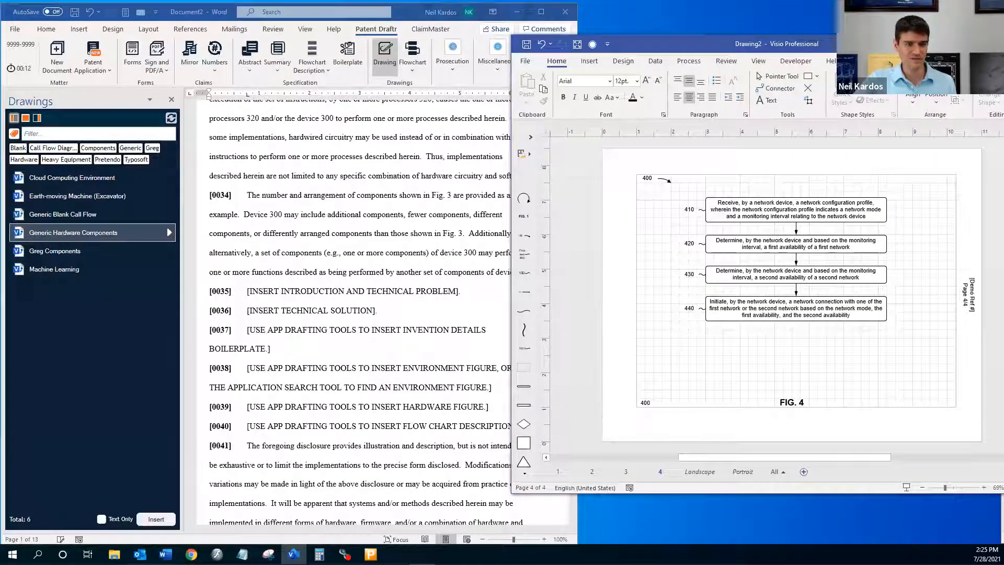
# Step: Return to Word at full size and add an empty paragraph after the last paragraph of the Fig. 3 description
pyautogui.click(470, 181)
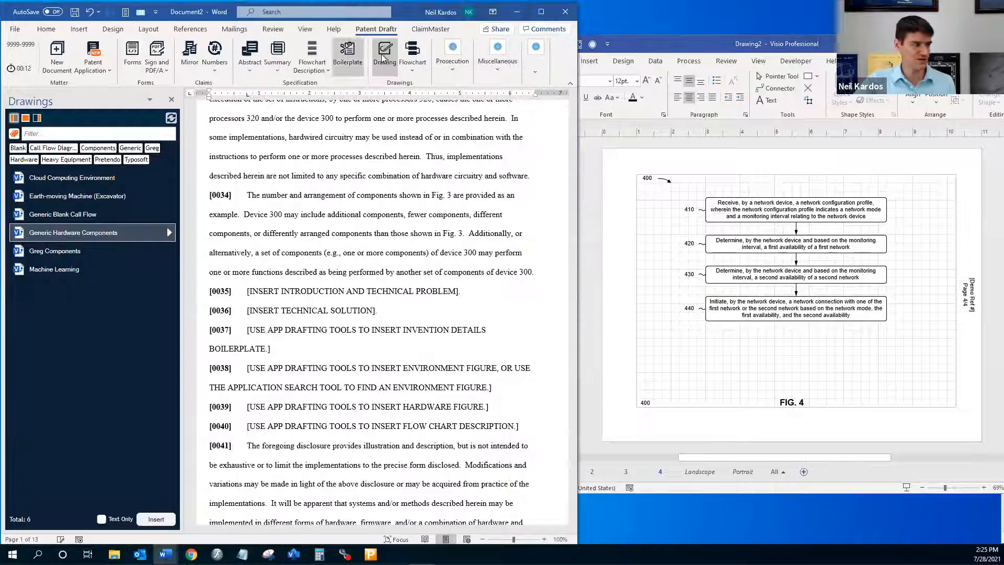
pyautogui.click(540, 11)
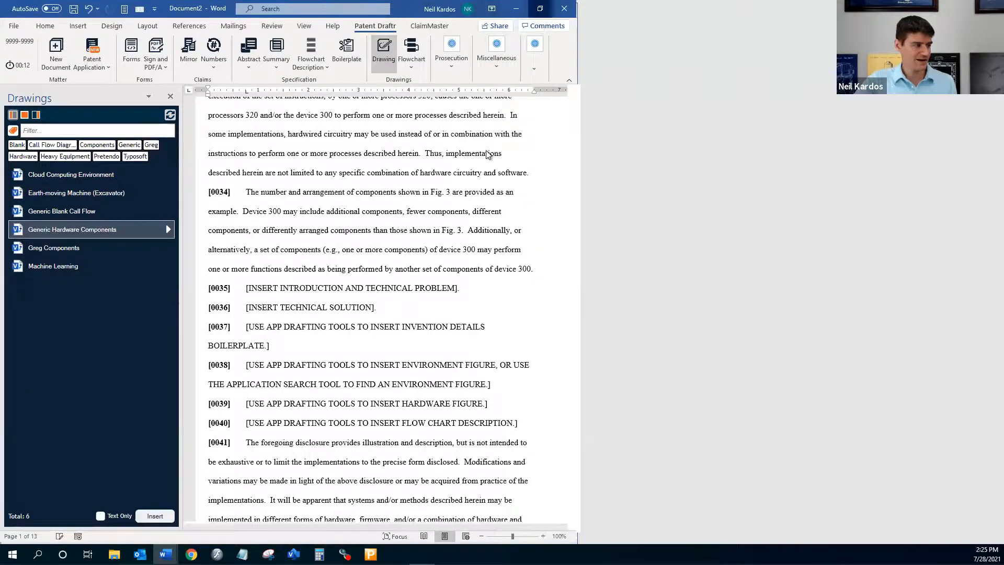
pyautogui.click(679, 270)
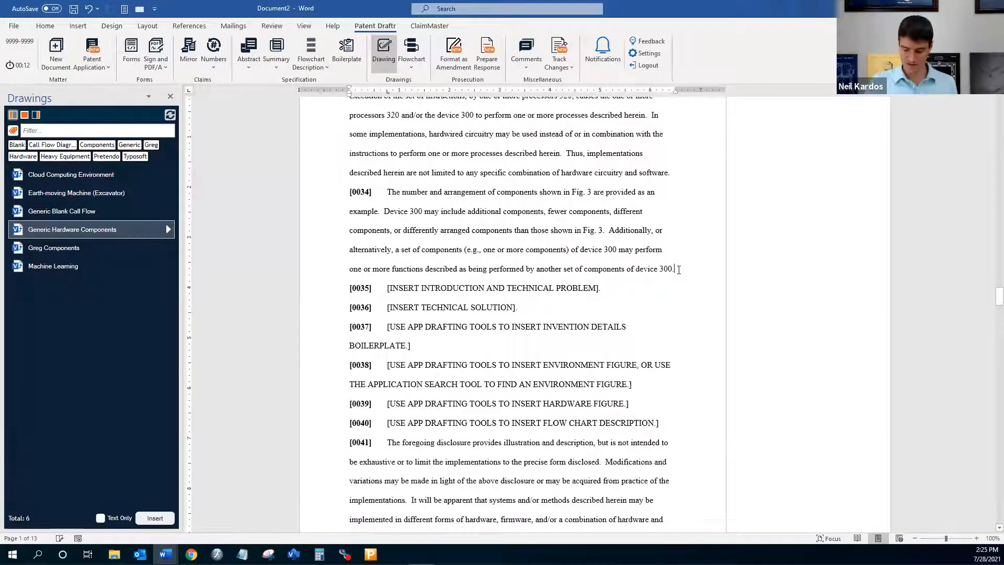
pyautogui.press('Return')
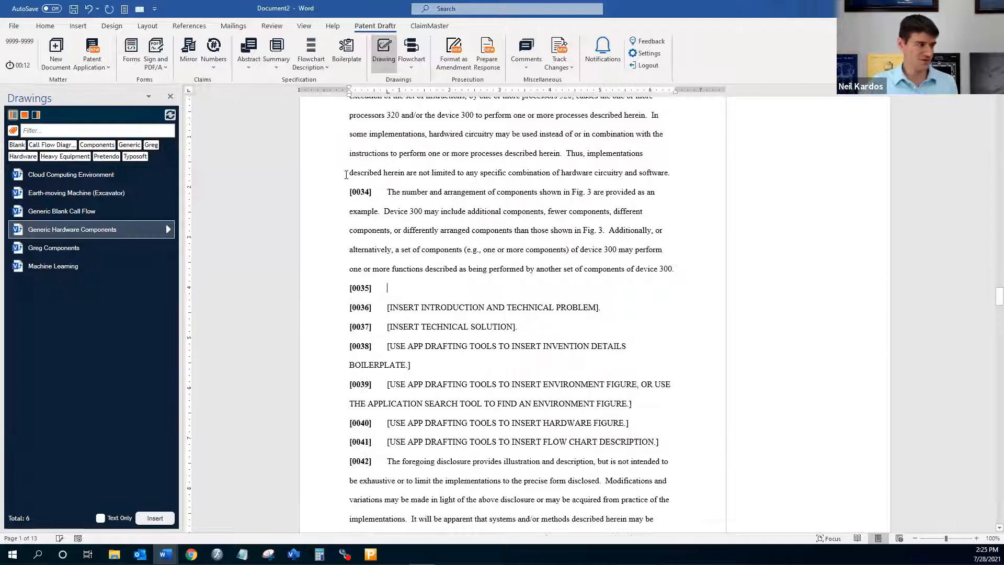
# Step: Start a Generic flowchart description based on method claims 1-6 and proceed to its values
pyautogui.click(318, 70)
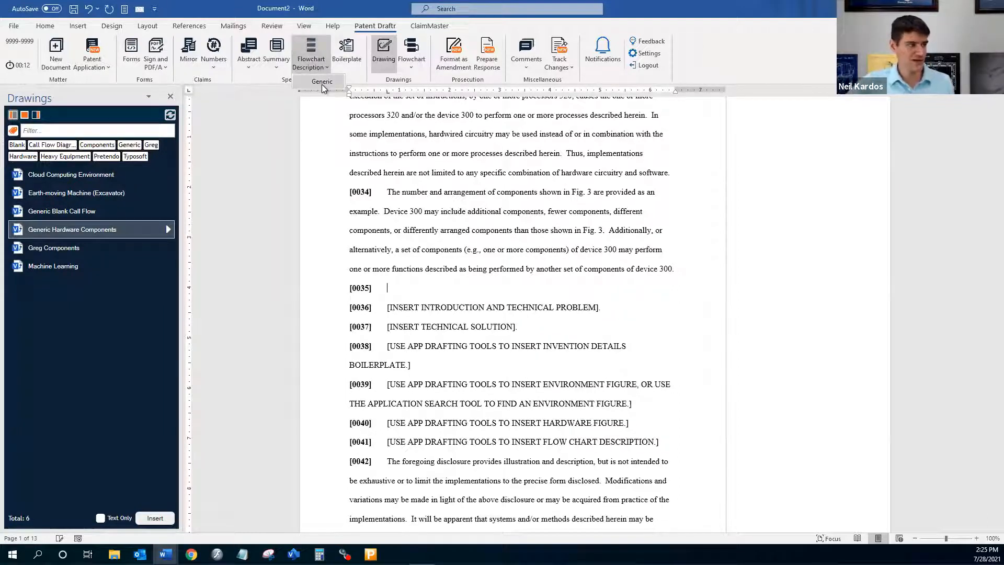
pyautogui.click(322, 82)
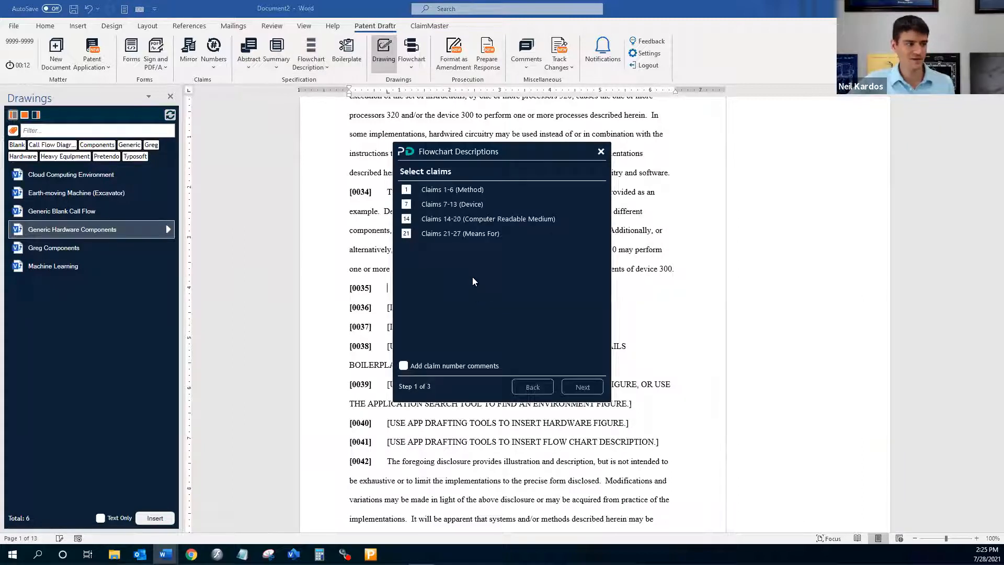
pyautogui.moveTo(407, 192)
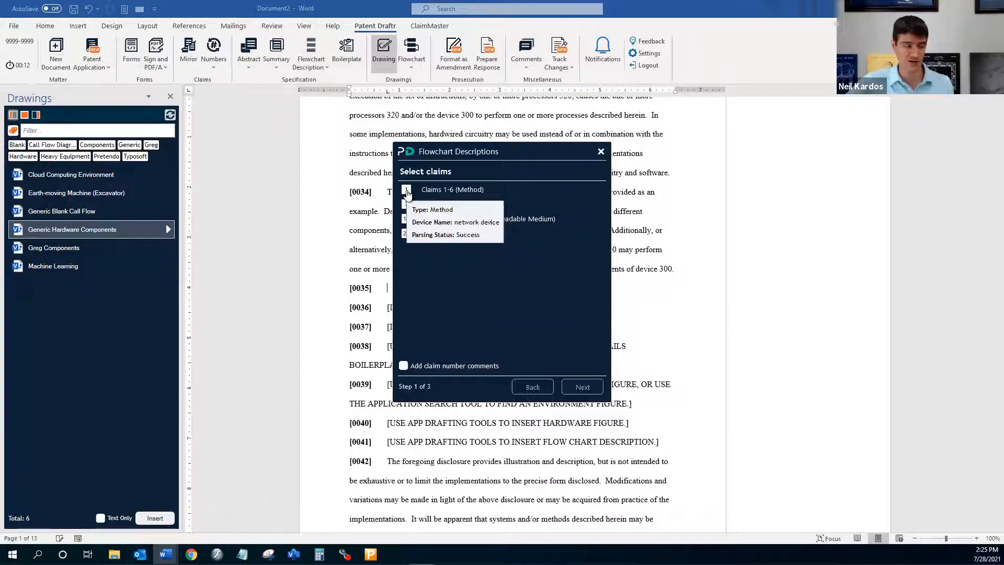
pyautogui.click(407, 191)
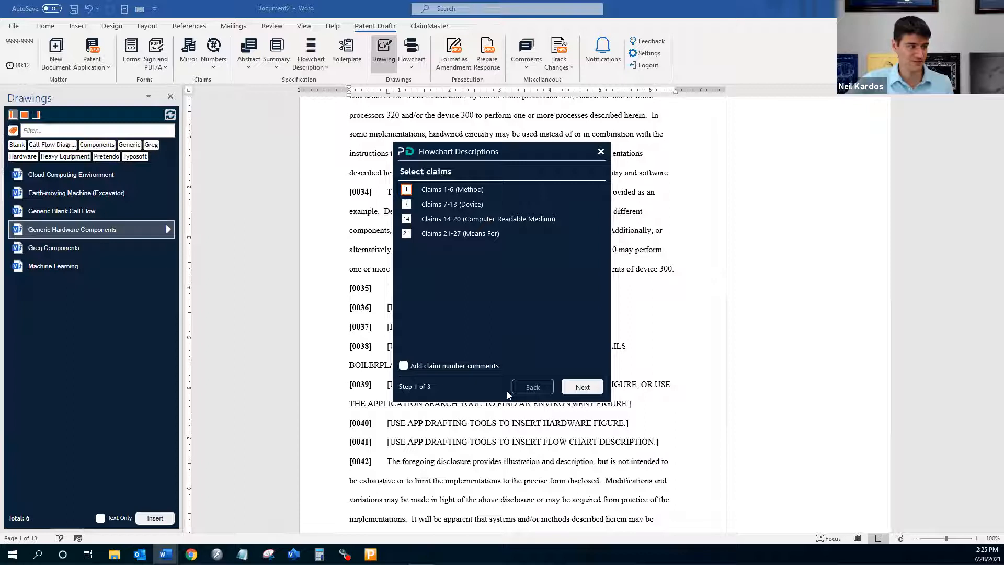
pyautogui.click(584, 386)
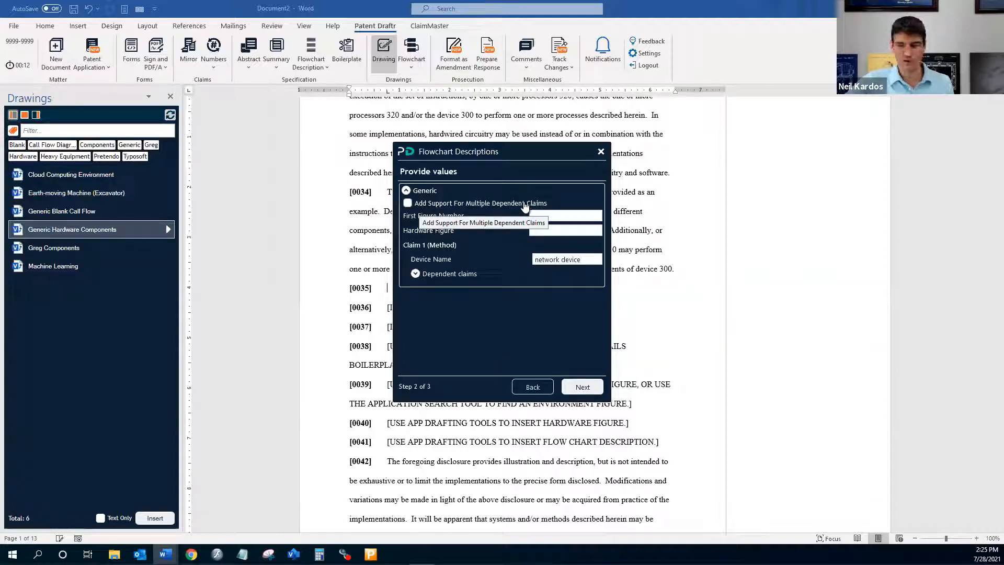
# Step: Enable support for multiple dependent claims, set first figure number 4 and hardware figure 3, and insert the flowchart description
pyautogui.click(408, 204)
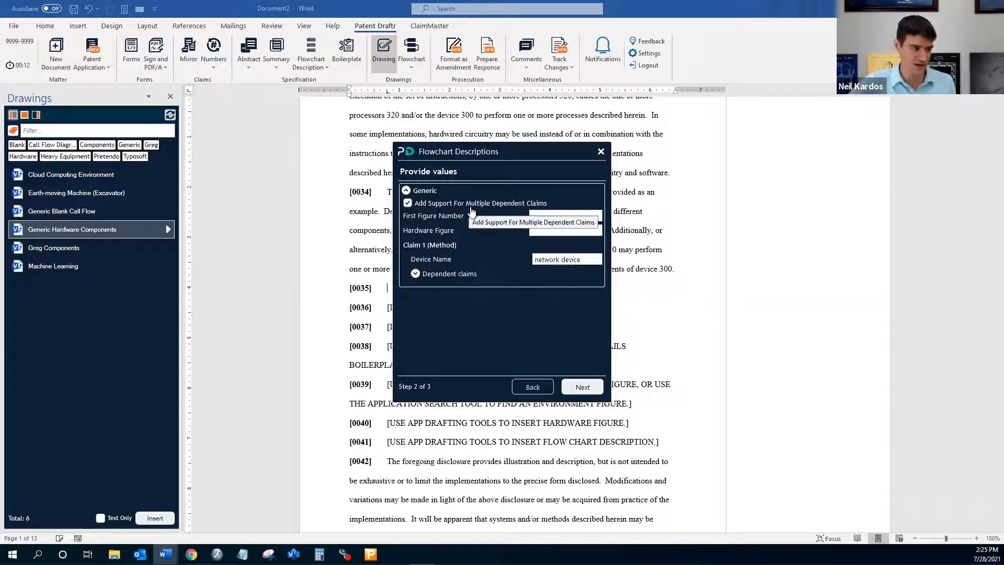
pyautogui.click(567, 215)
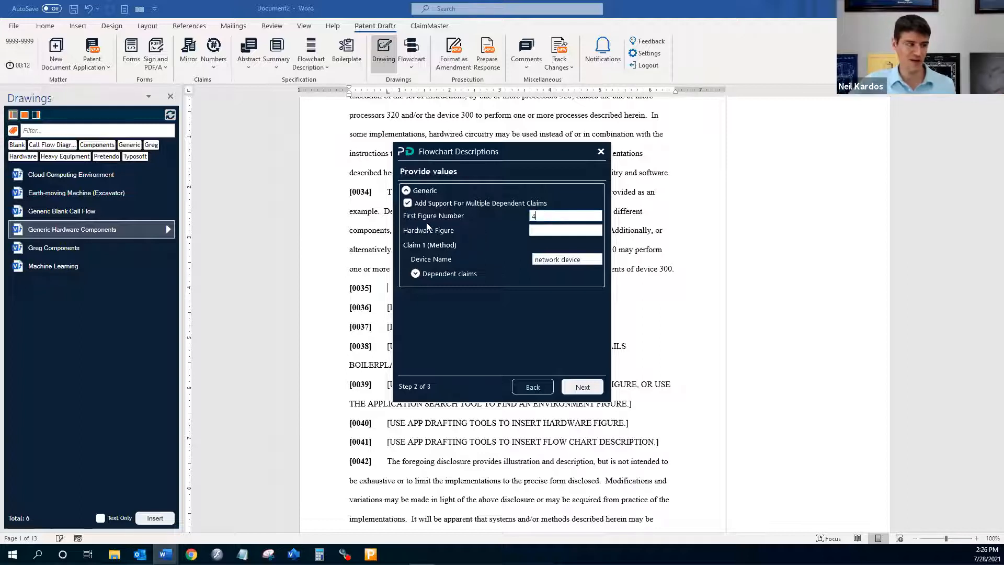
pyautogui.click(547, 229)
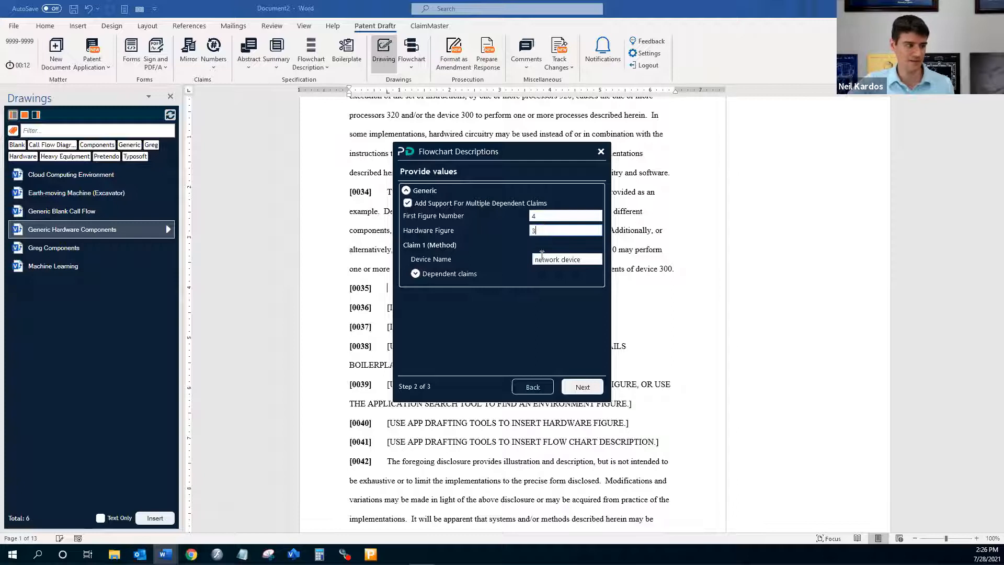
pyautogui.click(587, 390)
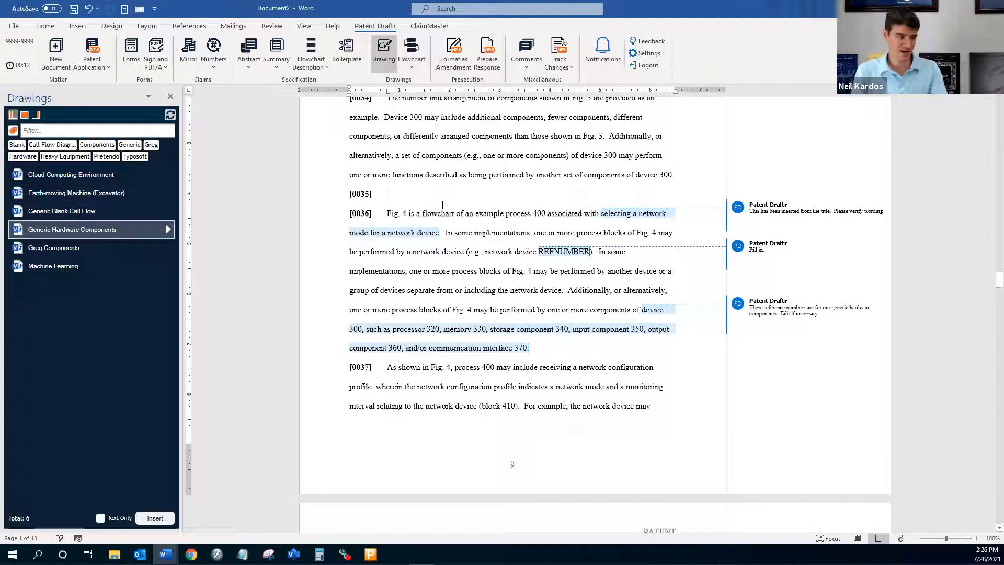
# Step: Remove the empty paragraph before the Fig. 4 flowchart description and review the description's paragraphs for blocks 410 to 440
pyautogui.press('Delete')
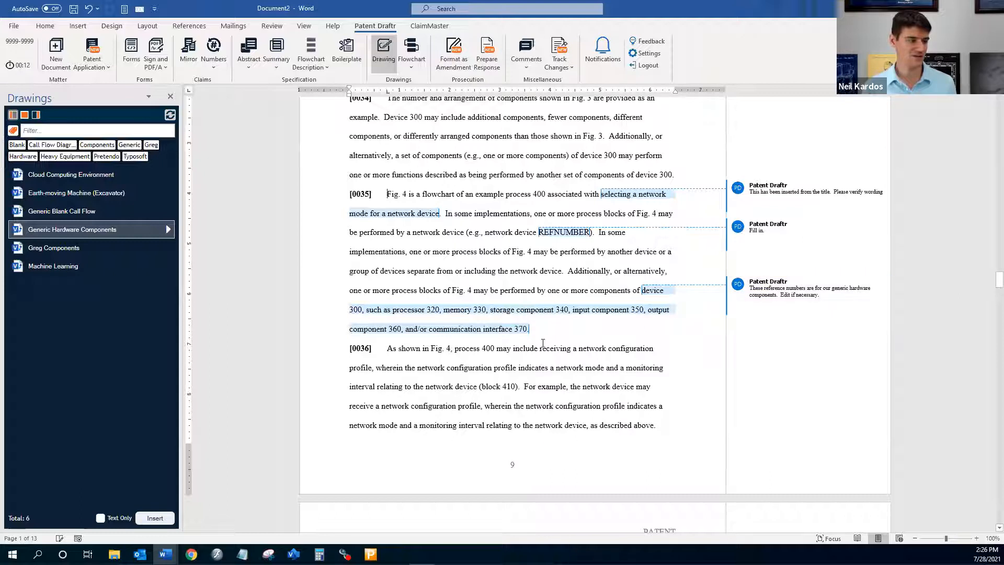
pyautogui.scroll(-3, 481, 386)
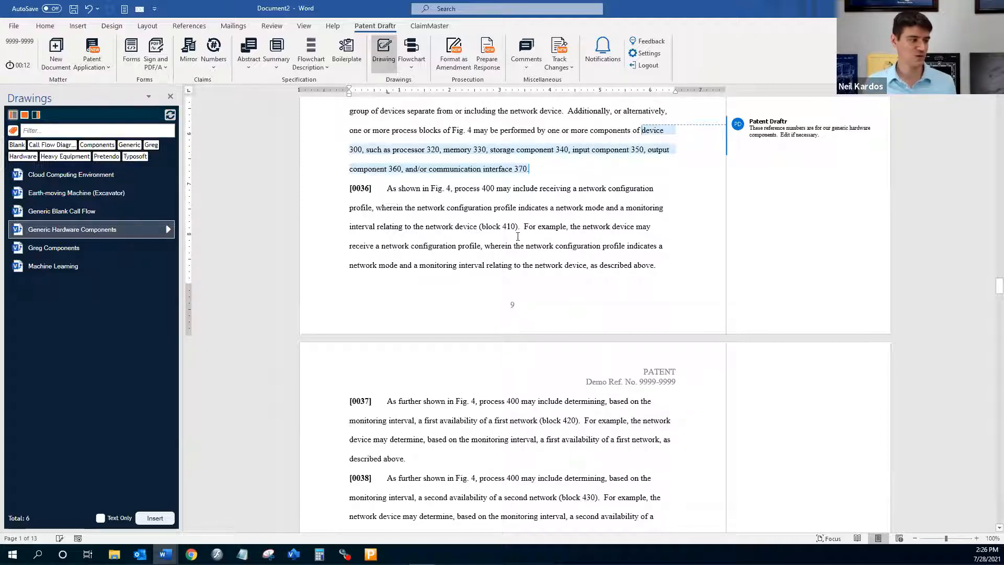
pyautogui.scroll(-2, 518, 251)
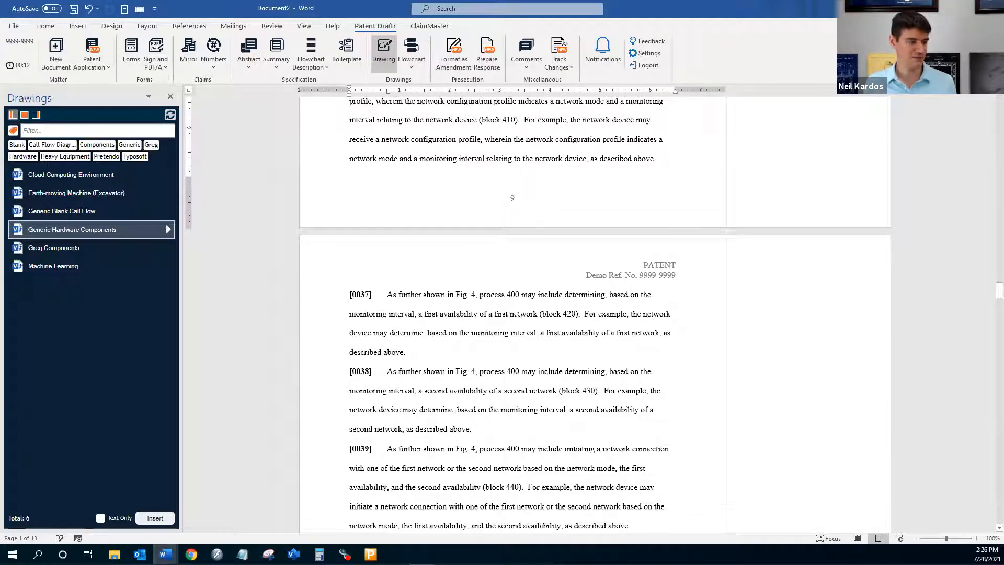
pyautogui.scroll(-2, 559, 337)
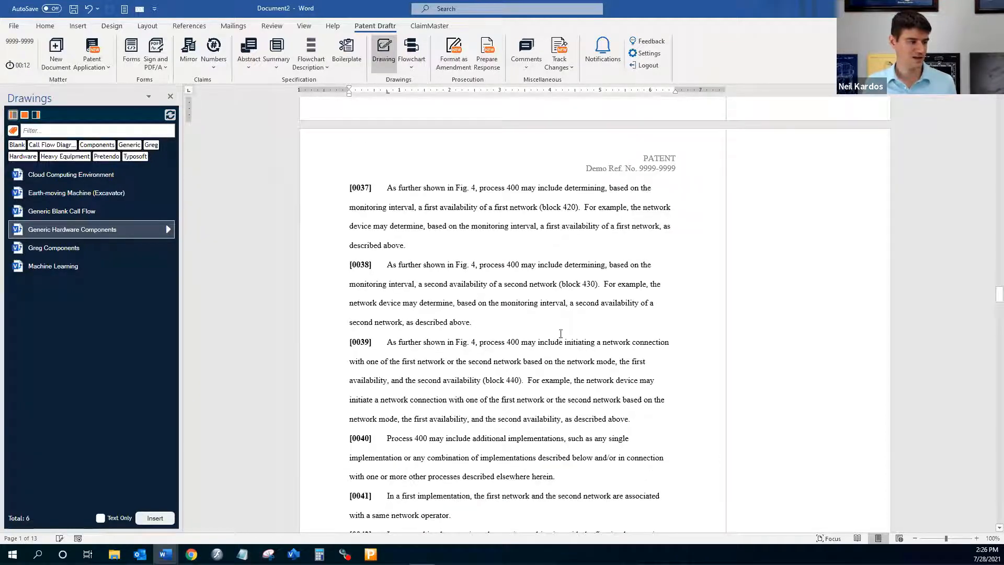
pyautogui.scroll(-2, 523, 382)
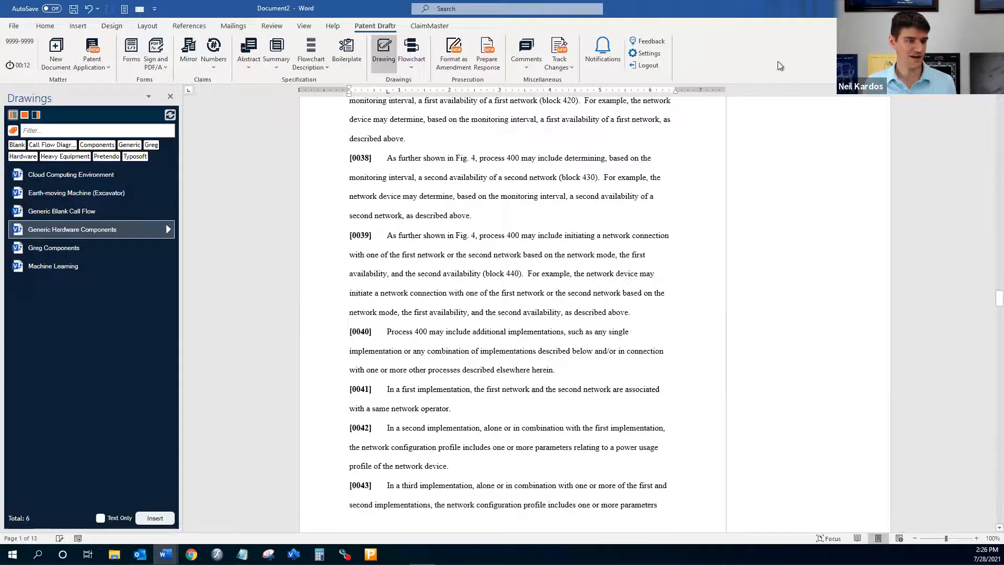
# Step: Compare the description with the Fig. 4 flowchart in Visio and examine the implementation paragraphs based on the dependent claims in the full-size document
pyautogui.click(968, 9)
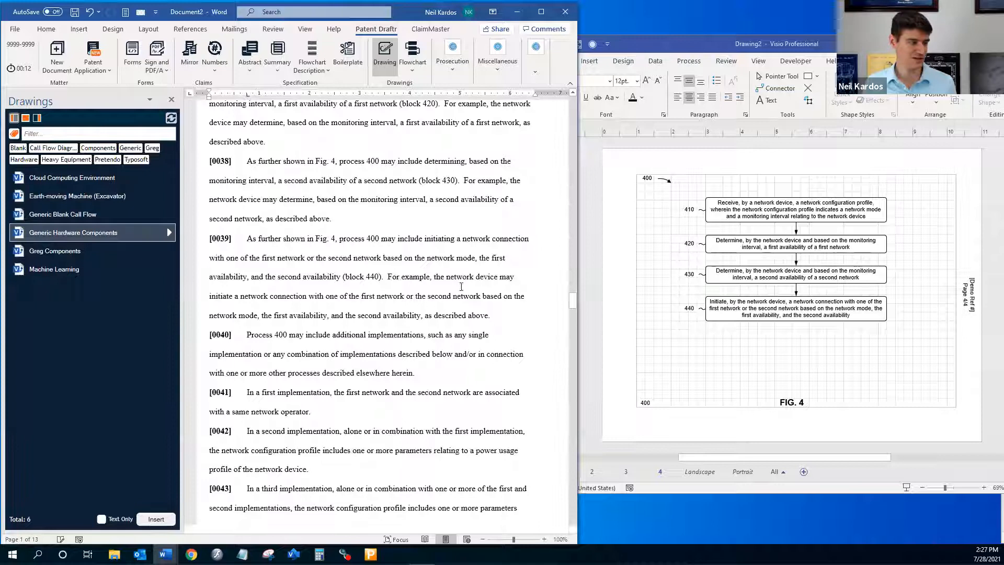
pyautogui.click(542, 15)
pyautogui.scroll(-2, 471, 278)
pyautogui.scroll(-1, 472, 278)
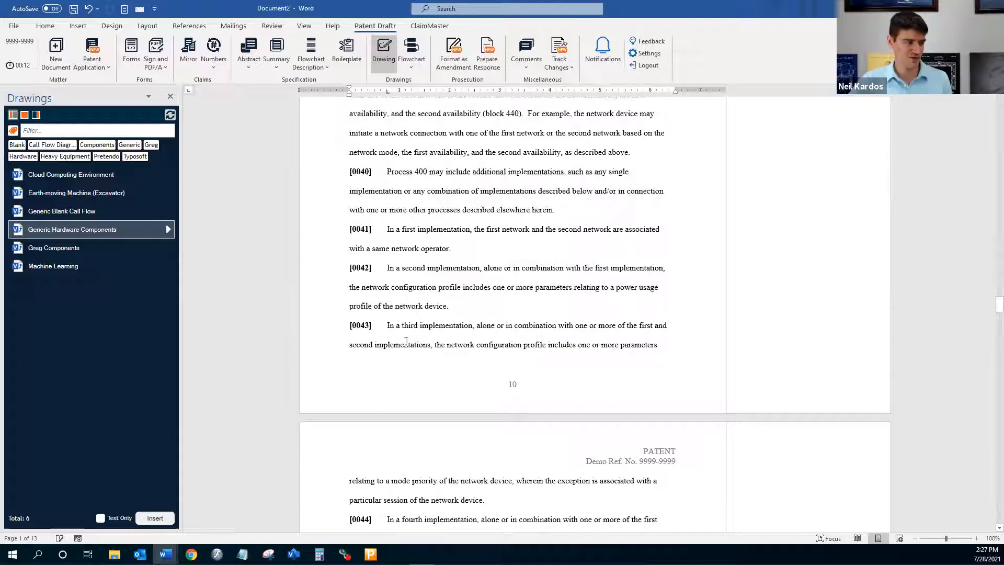
pyautogui.moveTo(435, 345); pyautogui.dragTo(523, 493)
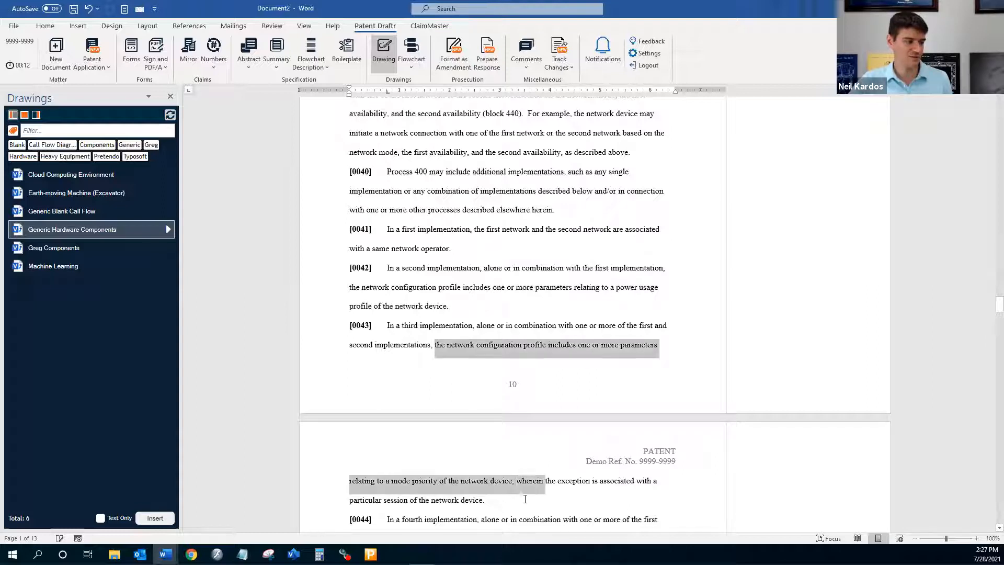
pyautogui.click(499, 302)
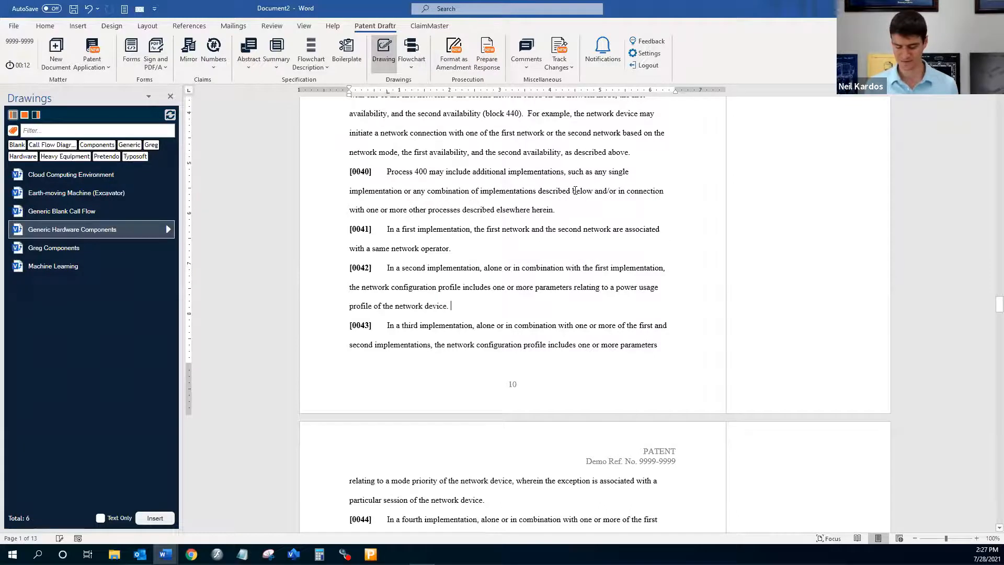
# Step: Turn on change tracking and add "and some stuff" at the end of the receiving limitation in claim 1
pyautogui.scroll(-10, 443, 271)
pyautogui.scroll(-18, 443, 271)
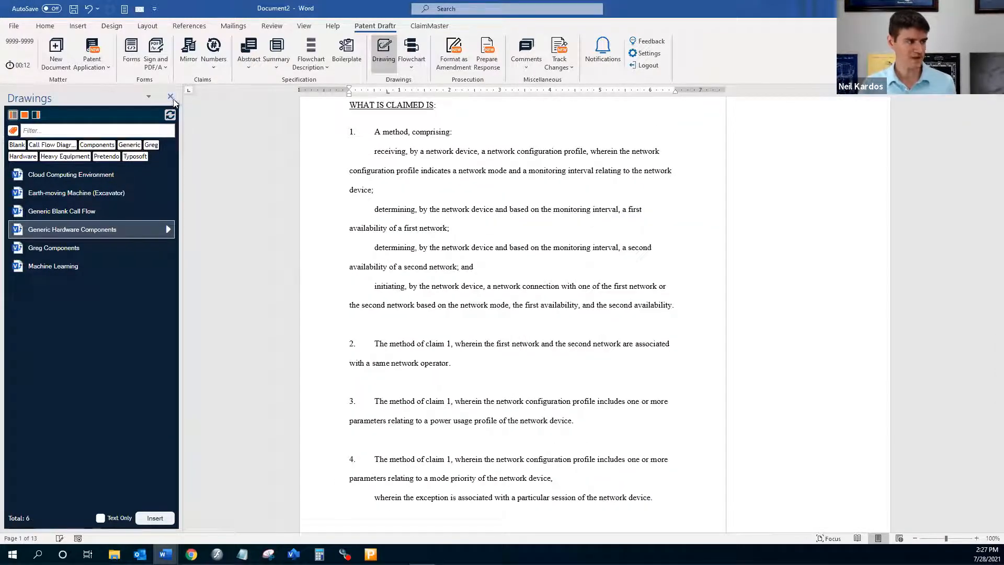
pyautogui.click(542, 152)
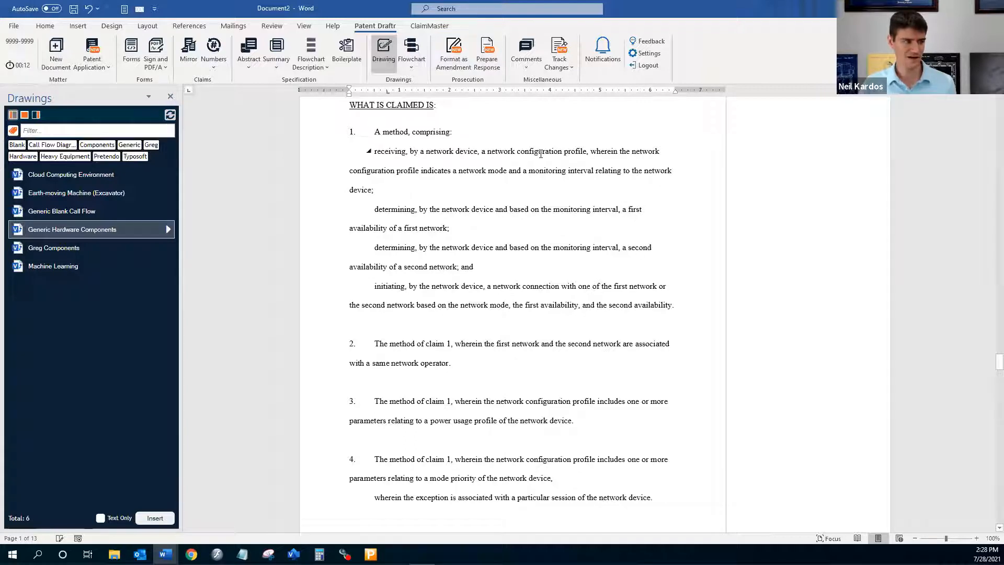
pyautogui.click(272, 26)
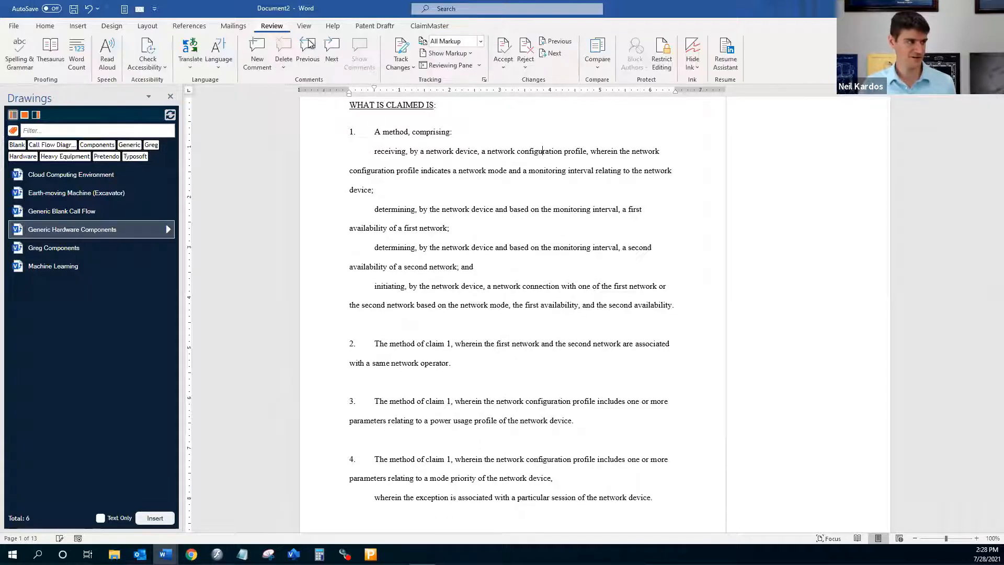
pyautogui.click(374, 25)
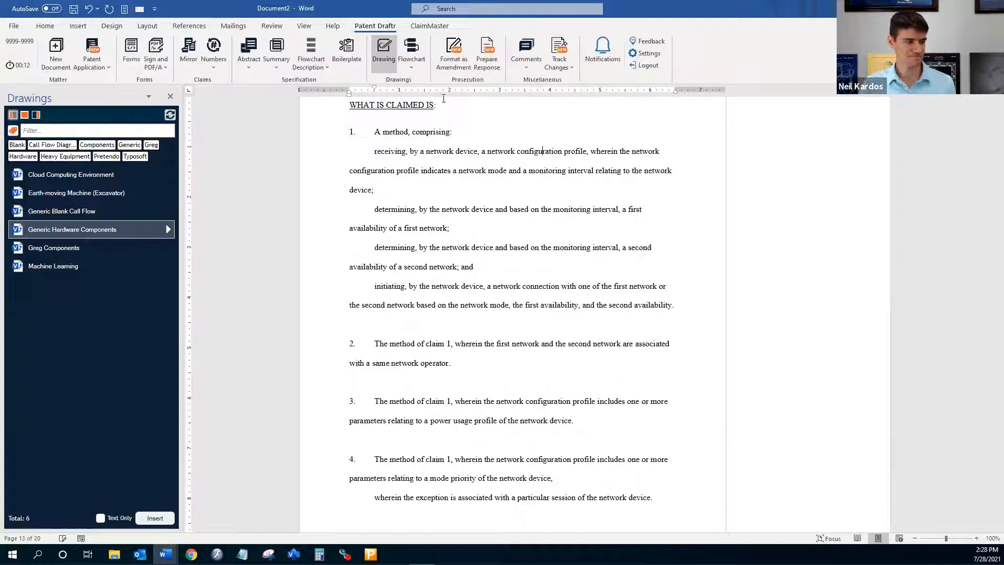
pyautogui.click(372, 190)
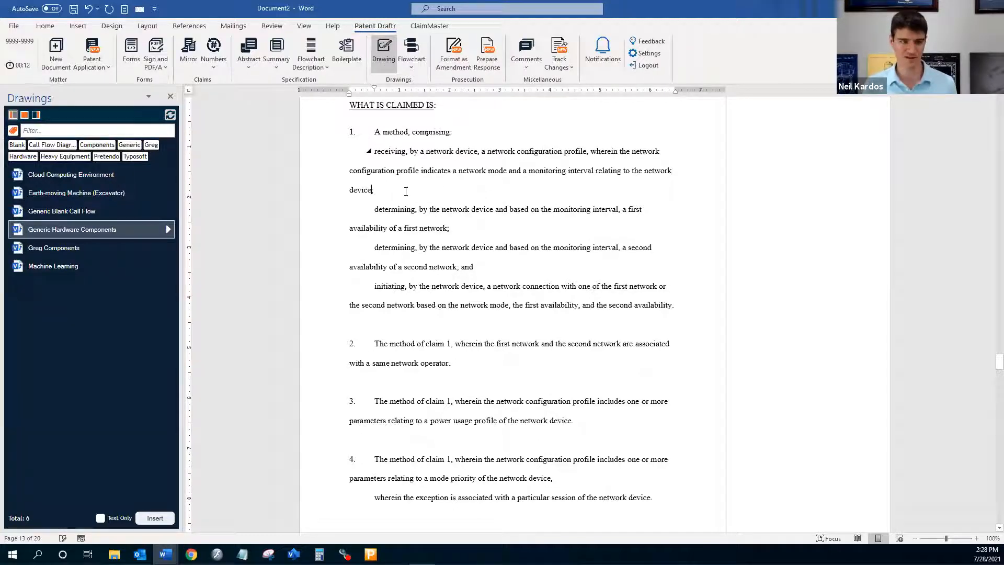
pyautogui.write('and some st')
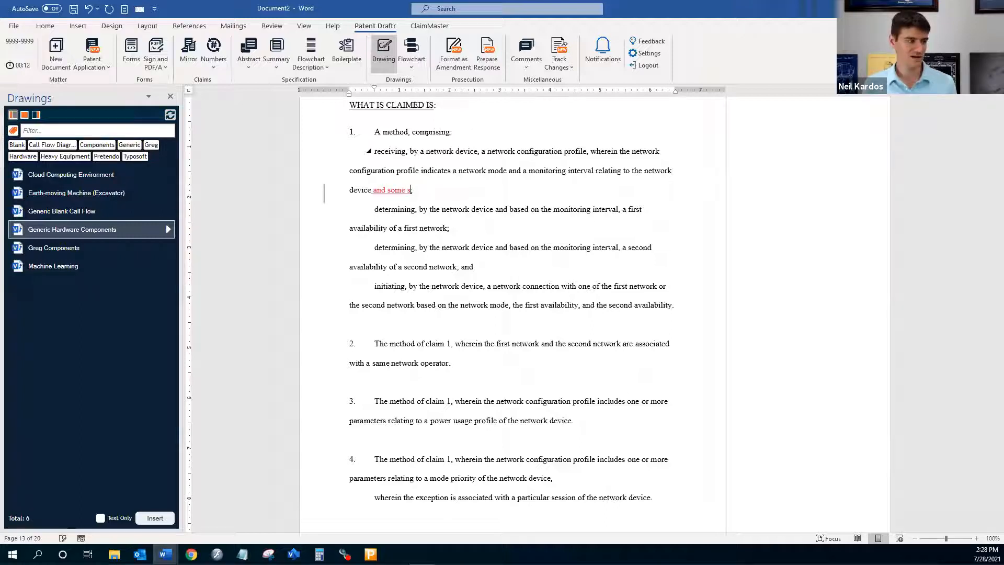
pyautogui.write('uff')
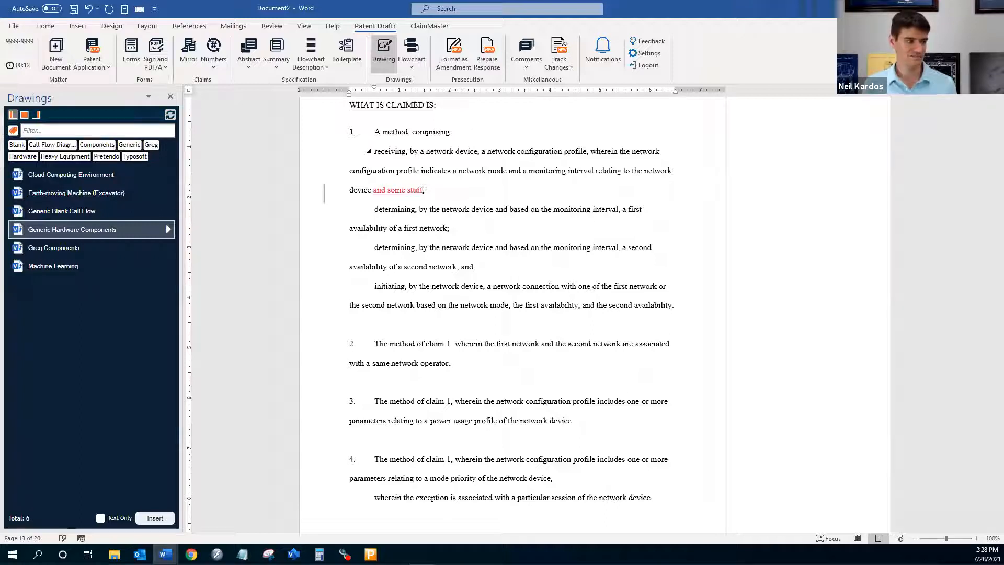
# Step: Delete "wherein" and "to" from claim 1's receiving limitation and format the tracked changes as an amendment
pyautogui.doubleClick(602, 151)
pyautogui.press('BackSpace')
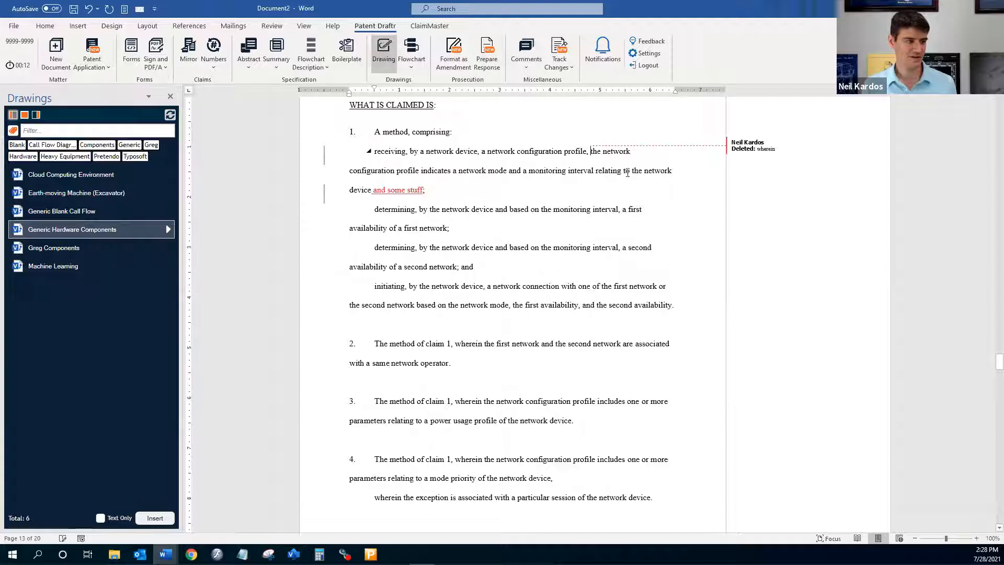
pyautogui.doubleClick(627, 171)
pyautogui.press('BackSpace')
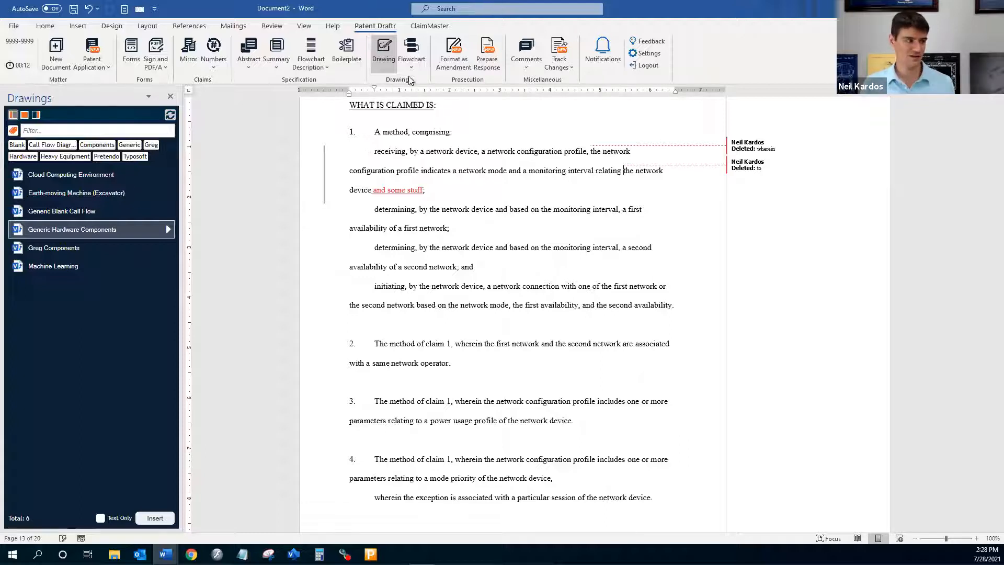
pyautogui.click(454, 59)
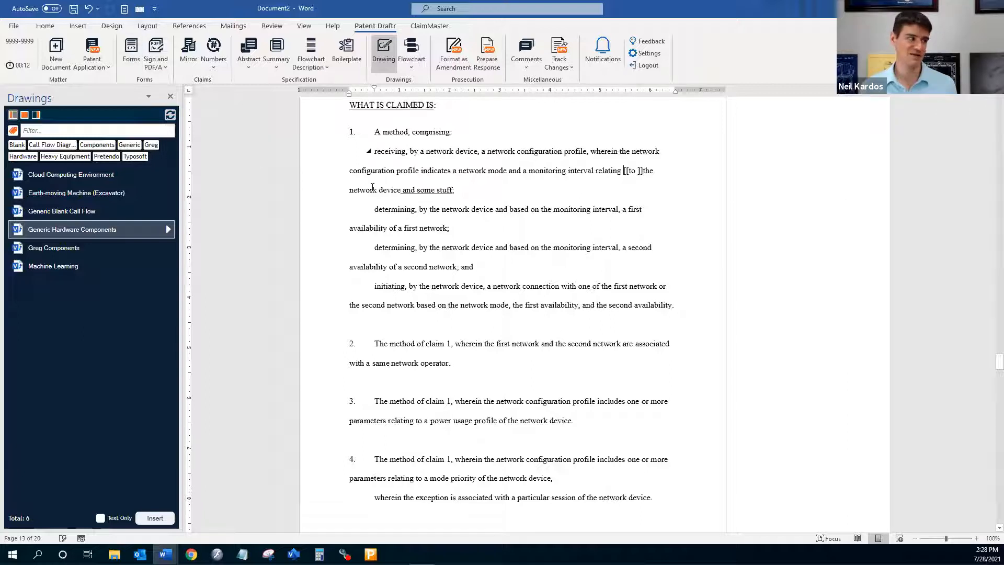
# Step: Examine the filing forms offered for the matter and close the Forms dialog without generating any
pyautogui.click(131, 53)
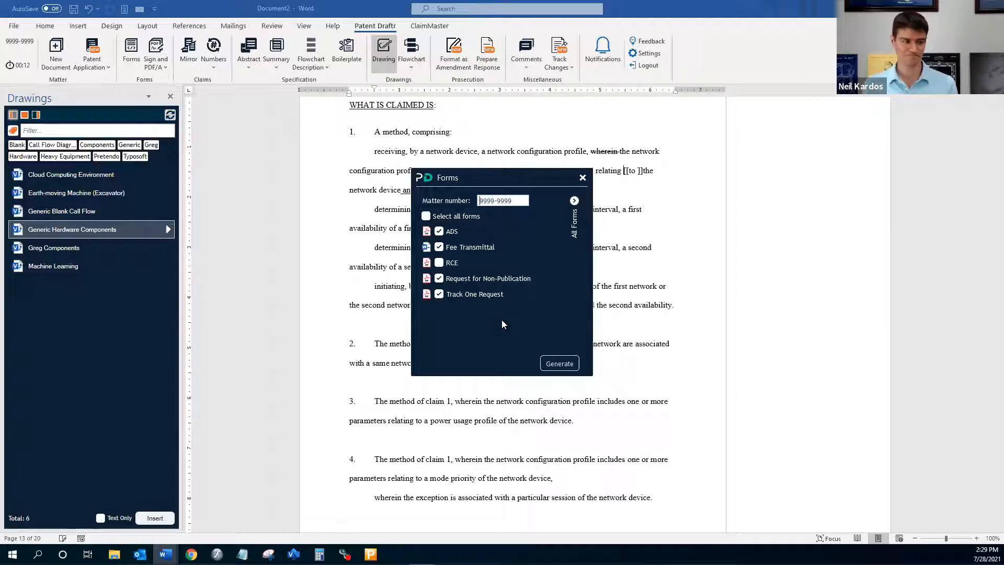
pyautogui.click(583, 178)
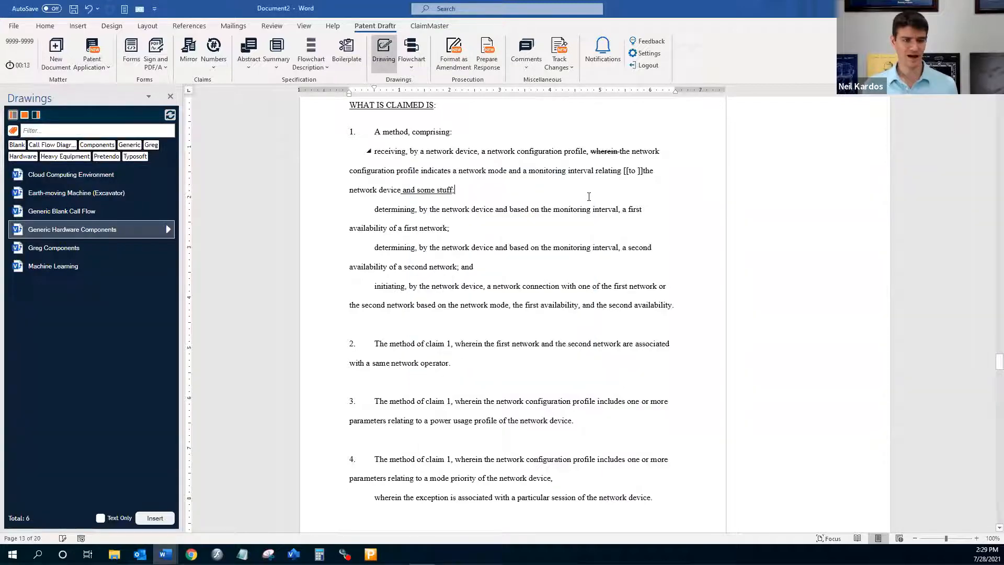
# Step: Review the drafted application from its background section through the summary to the description of the cloud computing components
pyautogui.scroll(-6, 605, 279)
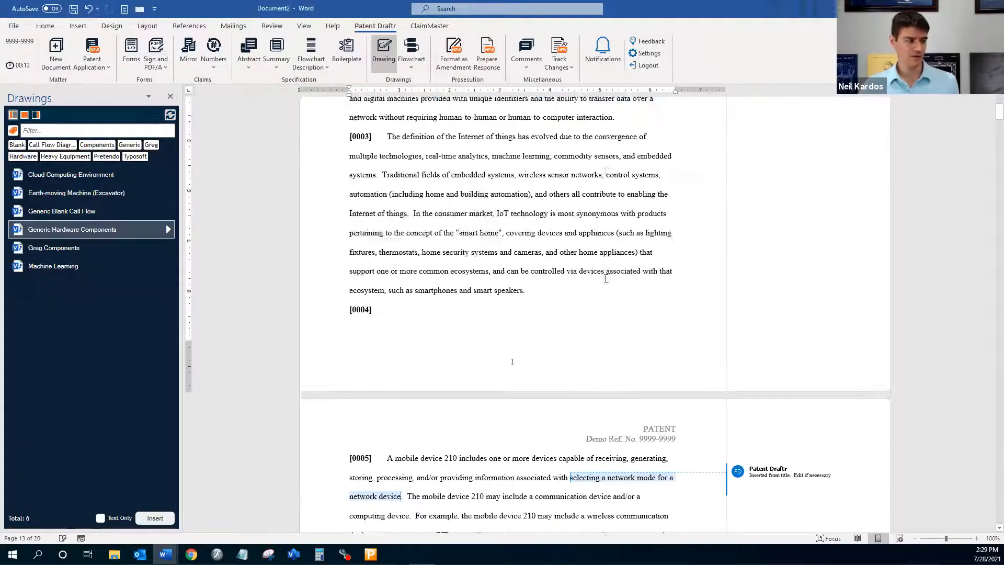
pyautogui.scroll(-3, 605, 278)
pyautogui.scroll(-11, 605, 278)
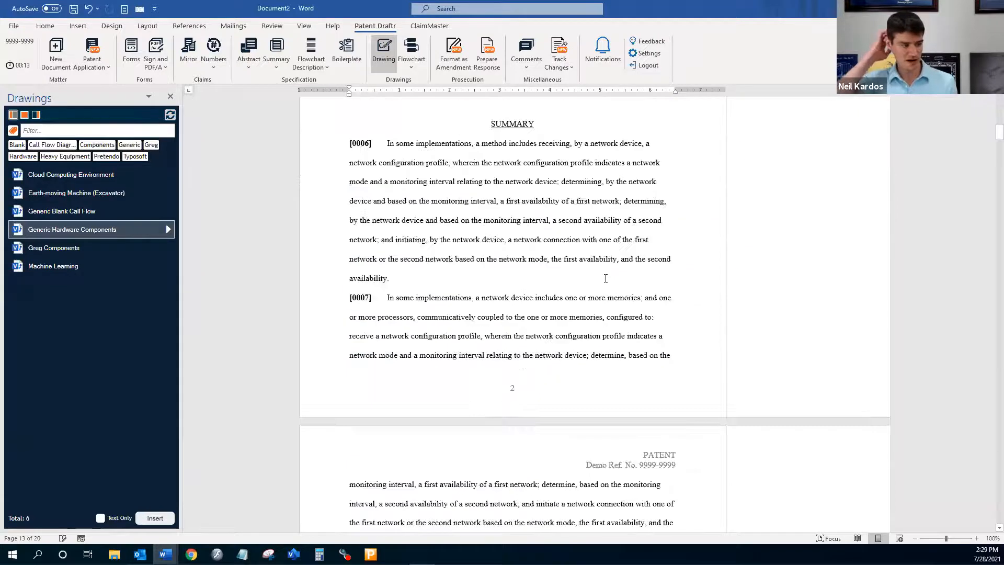
pyautogui.scroll(-9, 605, 279)
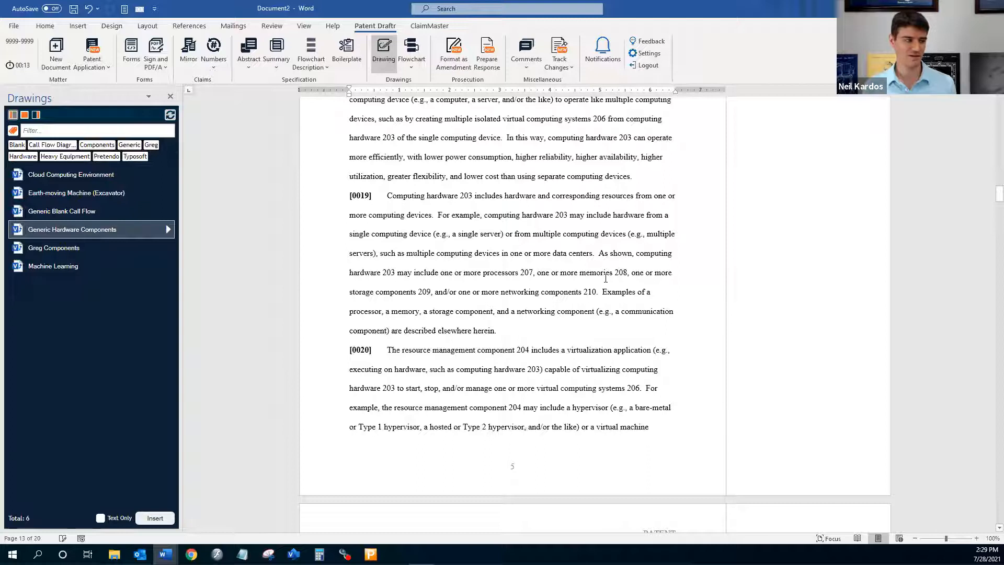
pyautogui.scroll(-8, 605, 279)
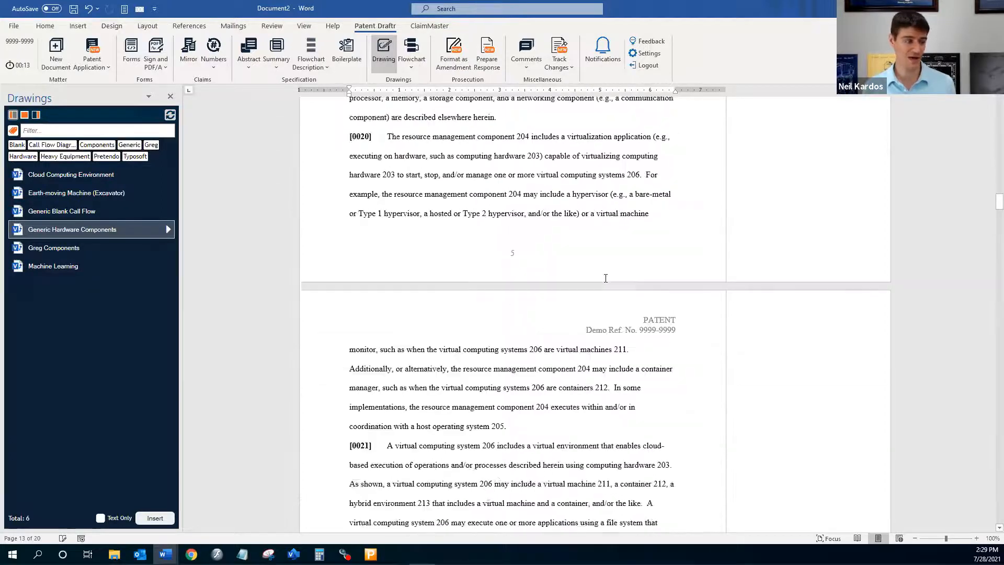